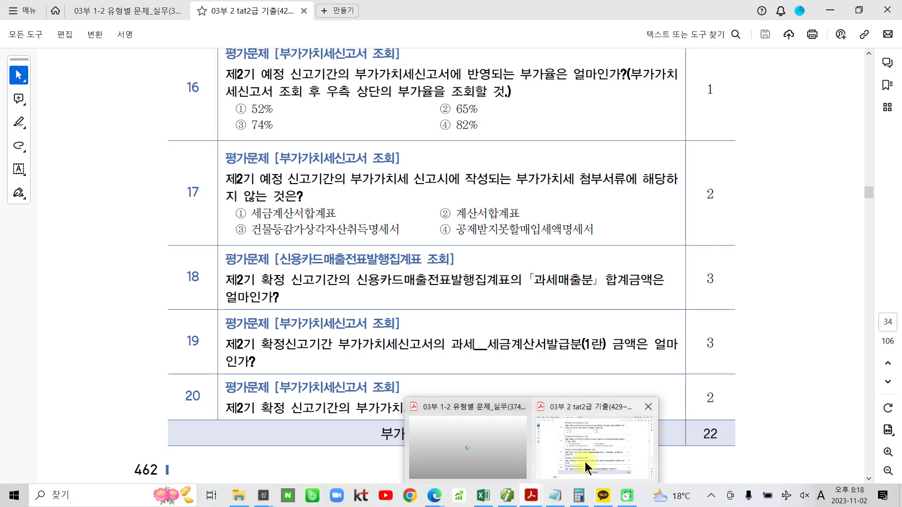
Step: Go to the 결산 section on page 35 of the exam PDF and highlight the 수동결산 heading
{"action": "scroll", "coordinate": [593, 416], "scroll_direction": "down", "scroll_amount": 6}
{"action": "scroll", "coordinate": [593, 416], "scroll_direction": "down", "scroll_amount": 5}
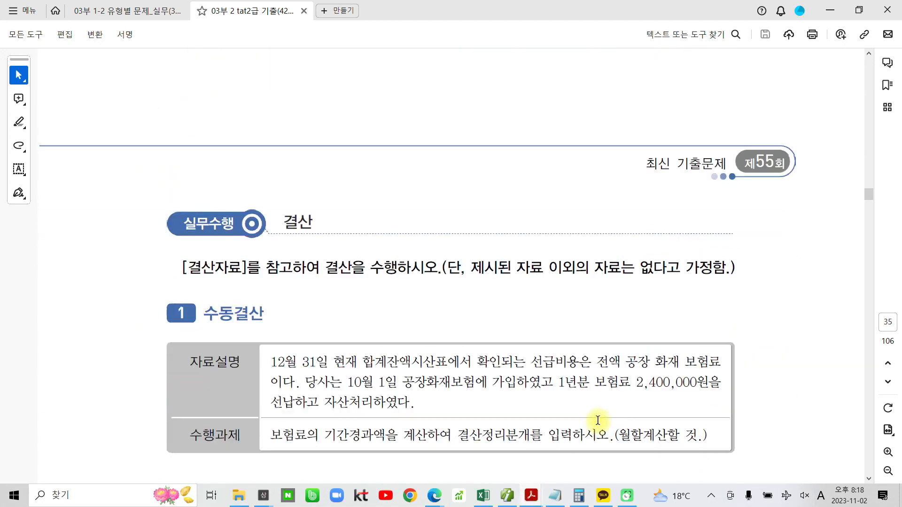
{"action": "scroll", "coordinate": [386, 235], "scroll_direction": "down", "scroll_amount": 1}
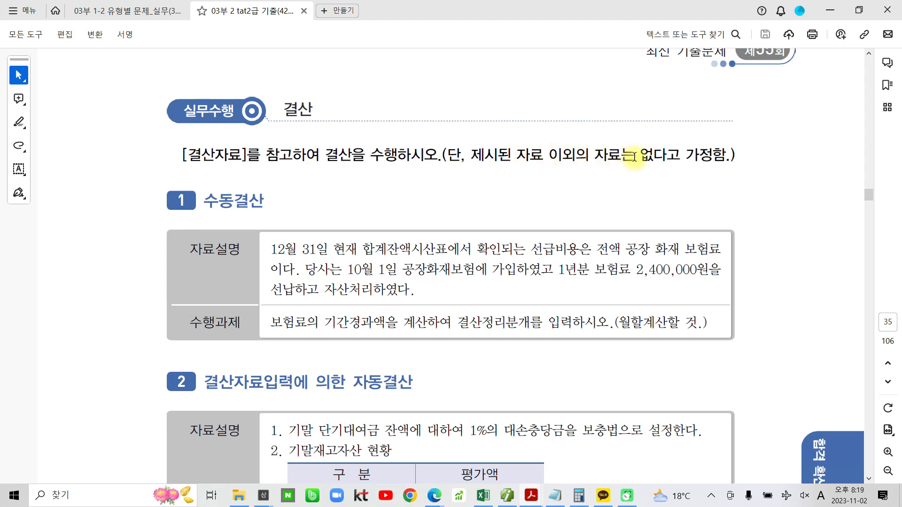
{"action": "scroll", "coordinate": [479, 235], "scroll_direction": "down", "scroll_amount": 2}
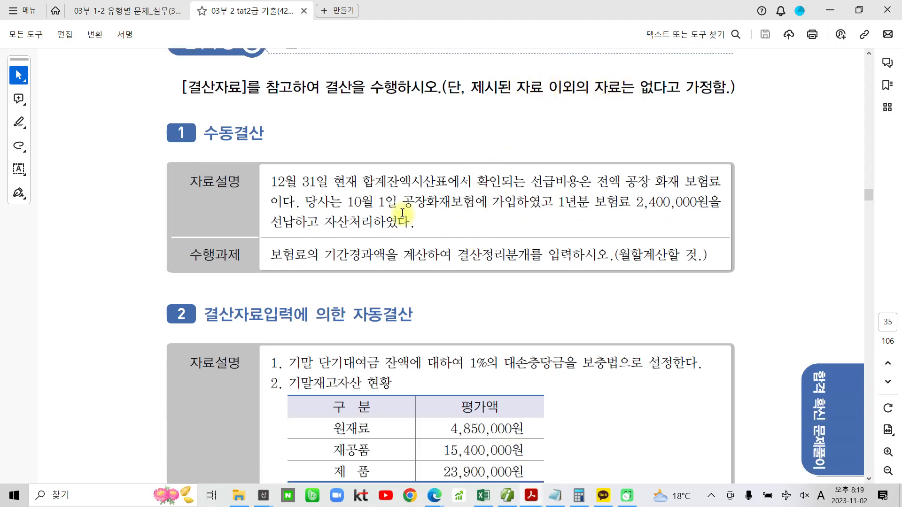
{"action": "left_click_drag", "start_coordinate": [176, 143], "coordinate": [265, 134]}
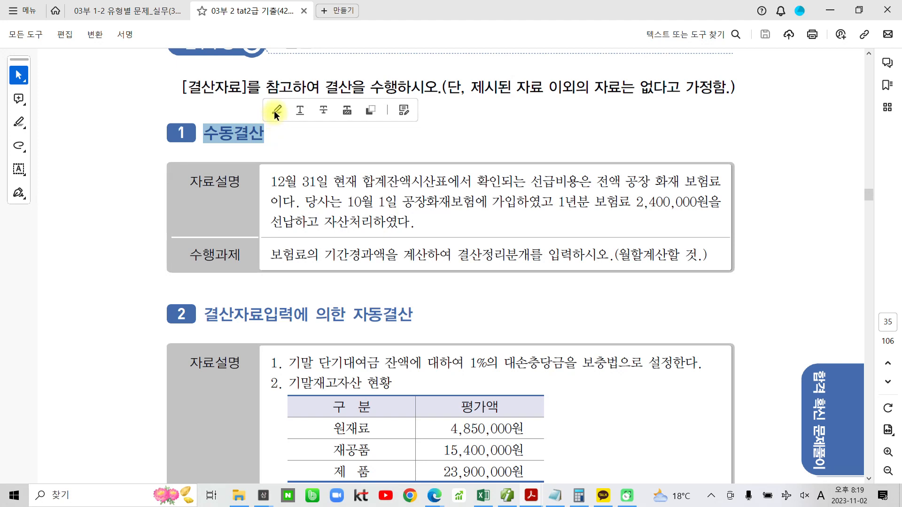
{"action": "left_click", "coordinate": [274, 111]}
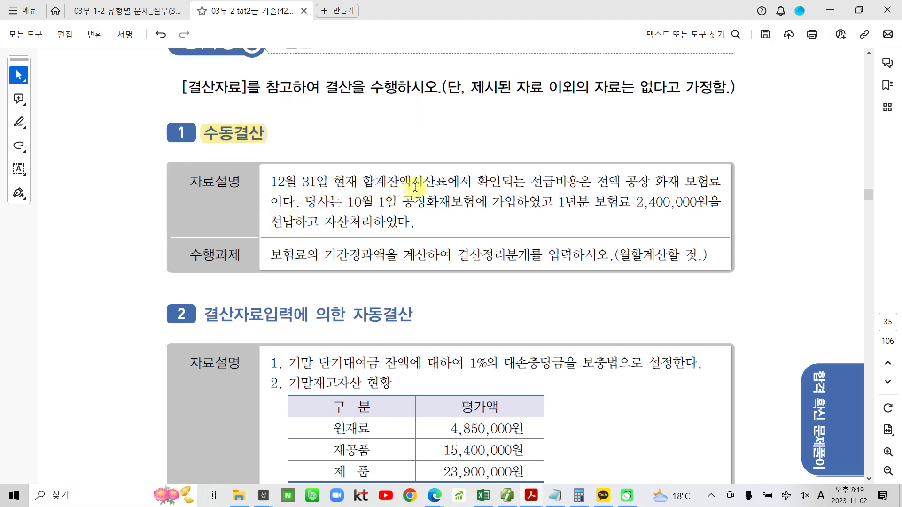
Step: Highlight 선급비용 in the 수동결산 description and 월할계산할 in its task row
{"action": "left_click_drag", "start_coordinate": [532, 183], "coordinate": [581, 182]}
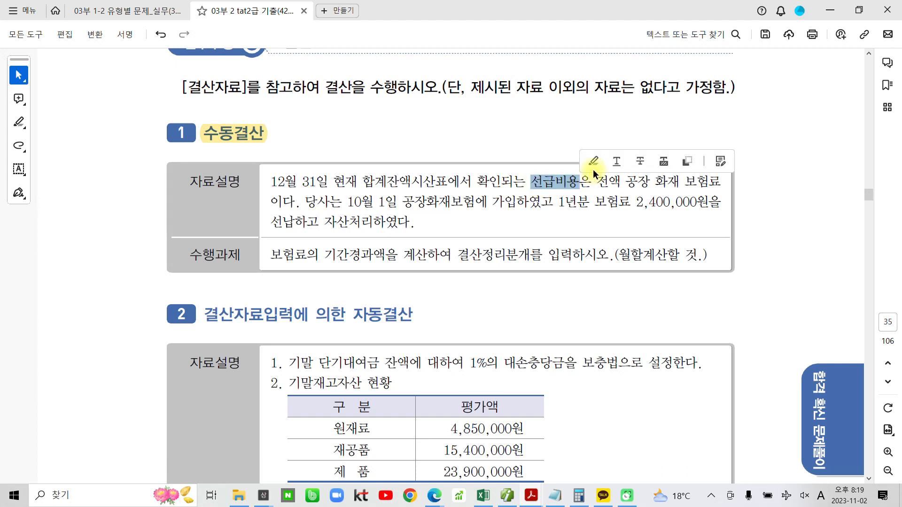
{"action": "left_click", "coordinate": [594, 162]}
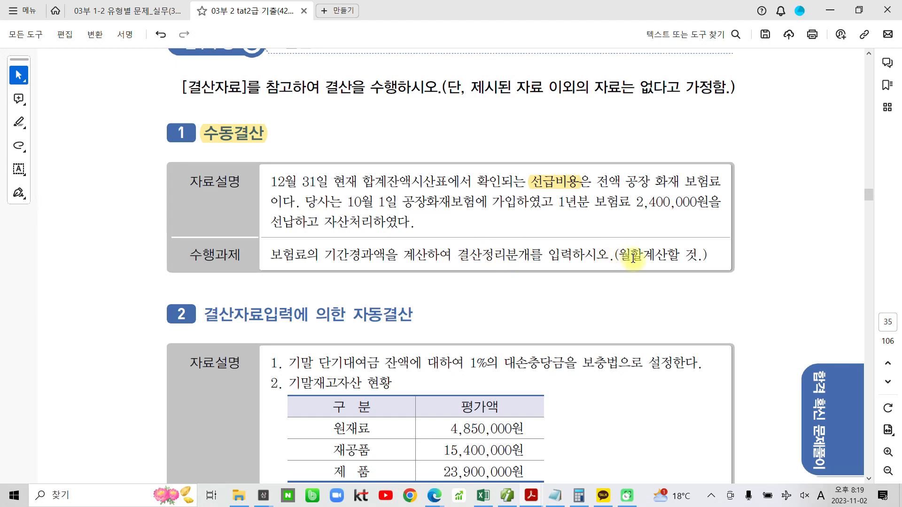
{"action": "left_click_drag", "start_coordinate": [624, 256], "coordinate": [688, 256]}
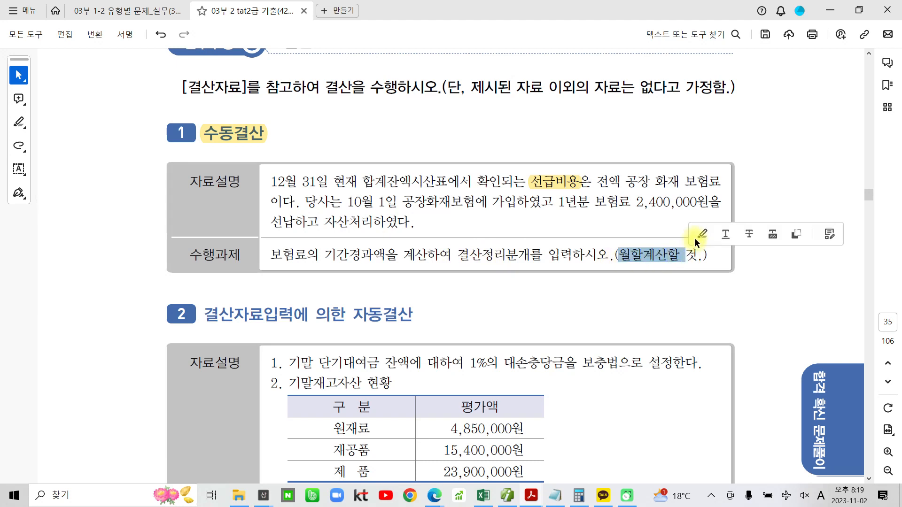
{"action": "left_click", "coordinate": [695, 235]}
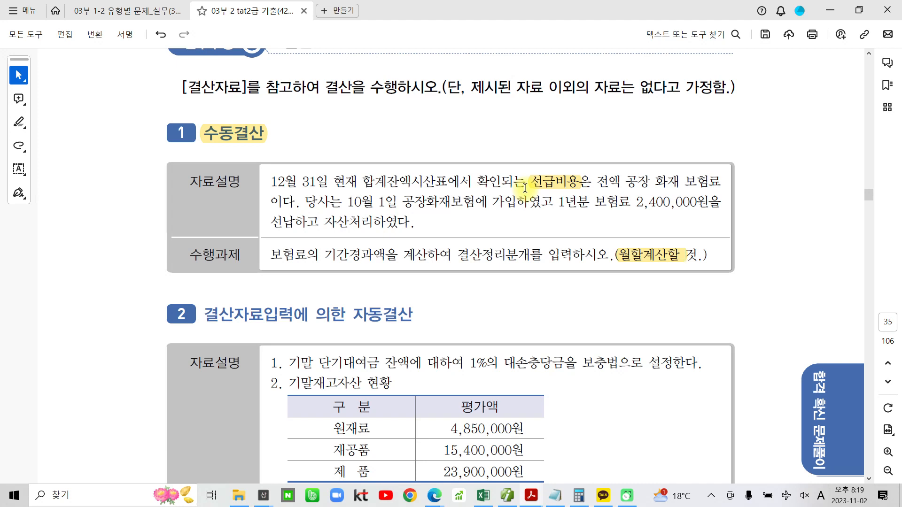
Step: Mark 선급비용, 2,400,000, 10월 1일, 화재보험 and 기간경과액 with red boxes, underlines and circles
{"action": "left_click_drag", "start_coordinate": [523, 170], "coordinate": [587, 190]}
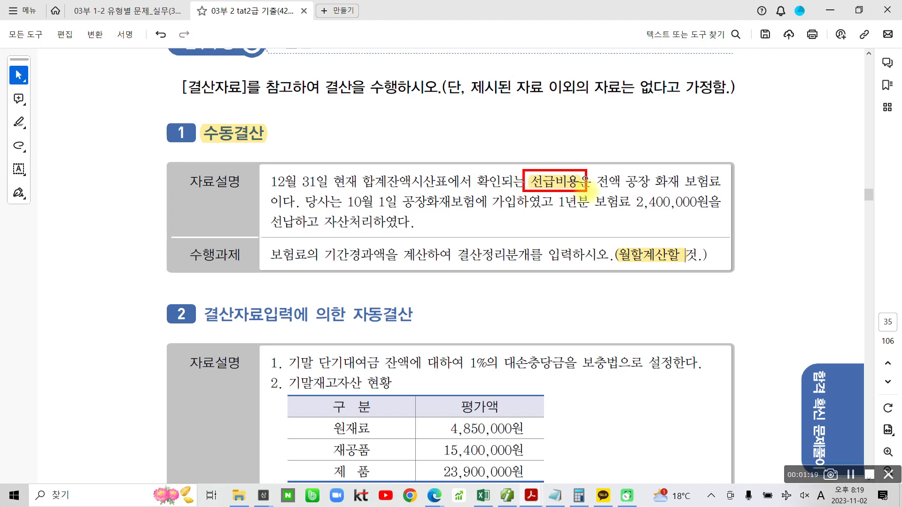
{"action": "left_click_drag", "start_coordinate": [627, 213], "coordinate": [693, 218]}
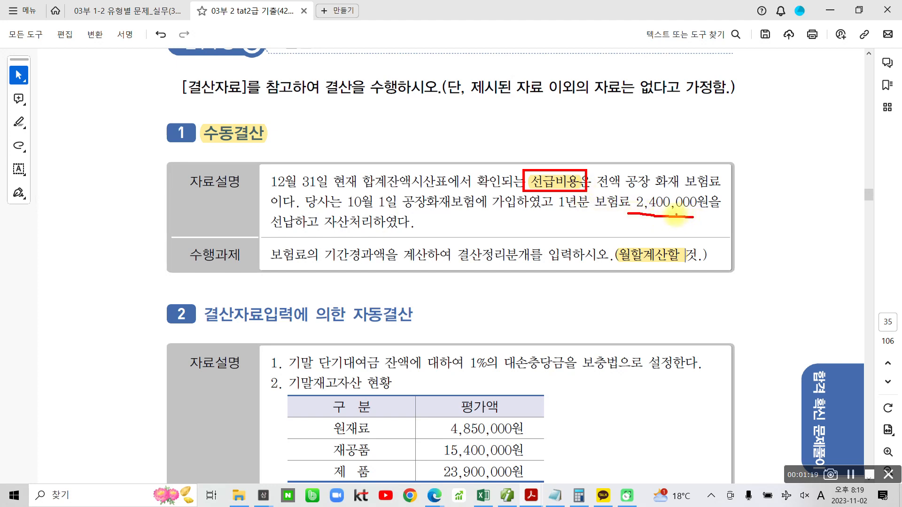
{"action": "left_click_drag", "start_coordinate": [347, 211], "coordinate": [481, 215]}
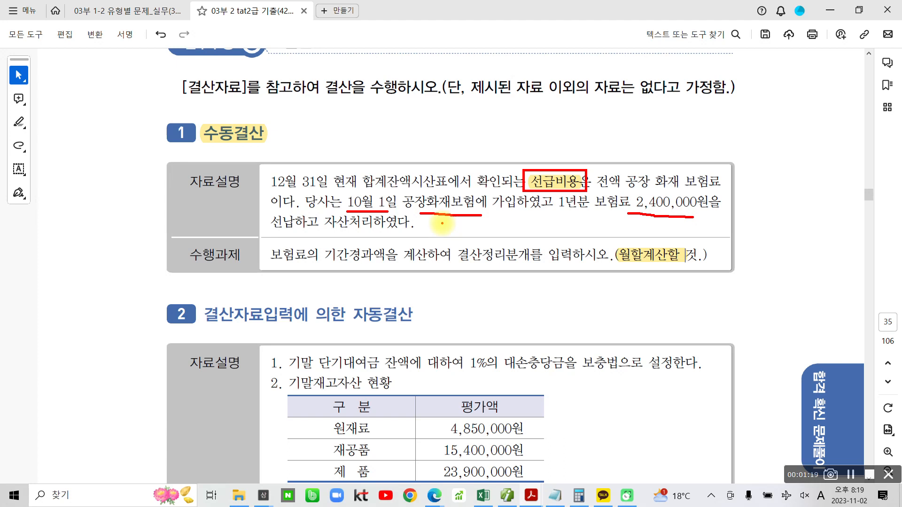
{"action": "mouse_move", "coordinate": [336, 241]}
{"action": "left_mouse_down"}
{"action": "mouse_move", "coordinate": [404, 263]}
{"action": "mouse_move", "coordinate": [331, 239]}
{"action": "mouse_move", "coordinate": [324, 261]}
{"action": "left_mouse_up"}
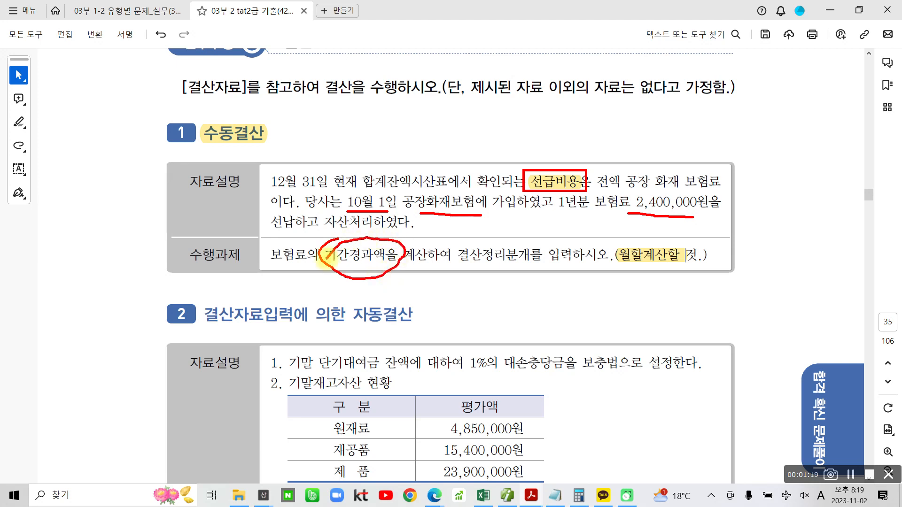
{"action": "left_click_drag", "start_coordinate": [371, 191], "coordinate": [398, 222]}
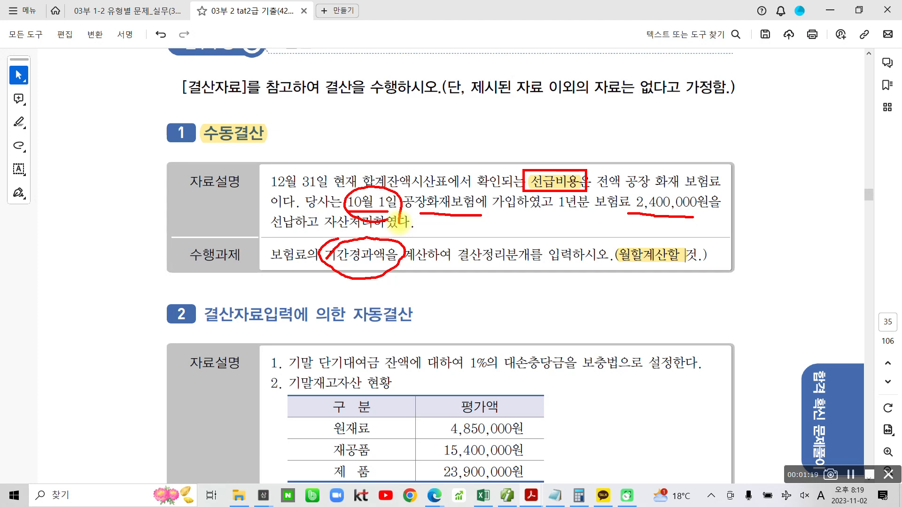
{"action": "mouse_move", "coordinate": [650, 228]}
{"action": "left_mouse_down"}
{"action": "mouse_move", "coordinate": [613, 197]}
{"action": "mouse_move", "coordinate": [678, 229]}
{"action": "left_mouse_up"}
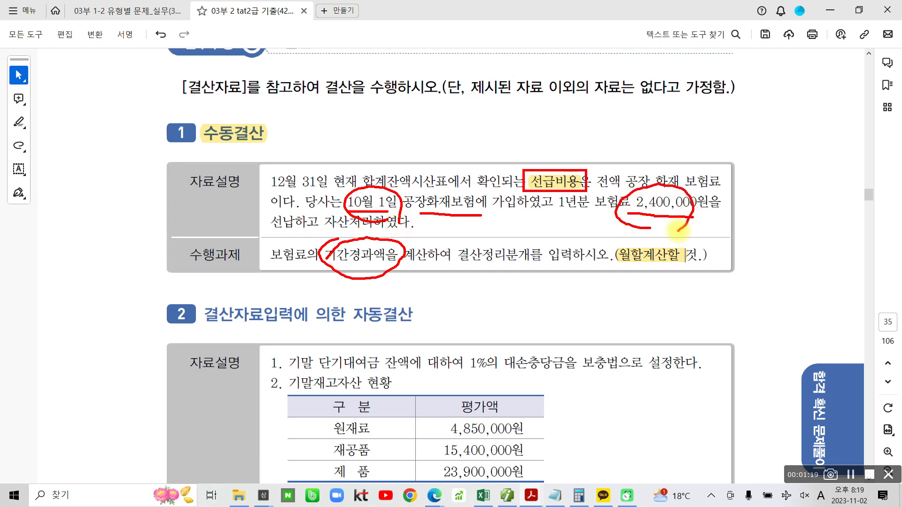
Step: Handwrite the calculation × 3/12 = beside the 2,400,000원 premium and clear all the red annotations
{"action": "left_click_drag", "start_coordinate": [745, 200], "coordinate": [722, 220]}
{"action": "left_click_drag", "start_coordinate": [720, 205], "coordinate": [745, 221]}
{"action": "mouse_move", "coordinate": [760, 199]}
{"action": "left_mouse_down"}
{"action": "mouse_move", "coordinate": [772, 212]}
{"action": "mouse_move", "coordinate": [765, 229]}
{"action": "left_mouse_up"}
{"action": "left_click_drag", "start_coordinate": [804, 192], "coordinate": [783, 247]}
{"action": "mouse_move", "coordinate": [815, 227]}
{"action": "left_mouse_down"}
{"action": "mouse_move", "coordinate": [811, 240]}
{"action": "mouse_move", "coordinate": [839, 242]}
{"action": "left_mouse_up"}
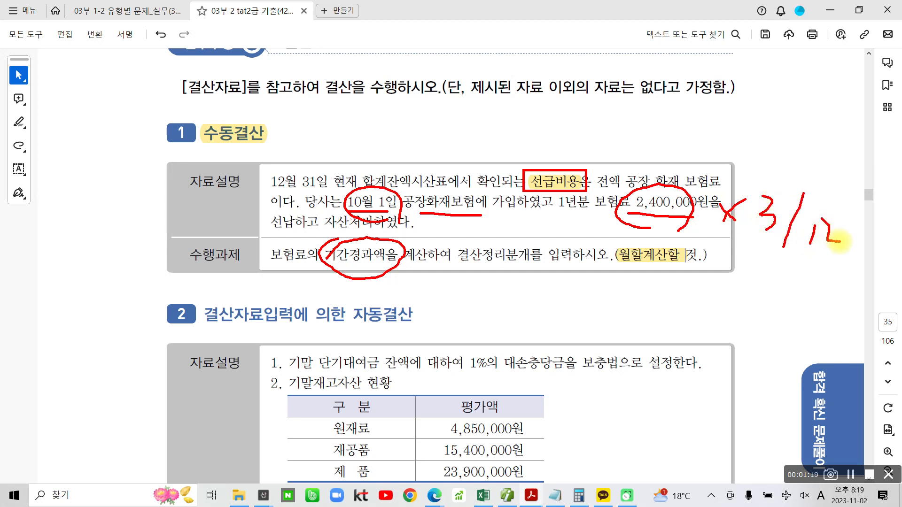
{"action": "mouse_move", "coordinate": [725, 303]}
{"action": "left_mouse_down"}
{"action": "mouse_move", "coordinate": [761, 305]}
{"action": "mouse_move", "coordinate": [757, 324]}
{"action": "left_mouse_up"}
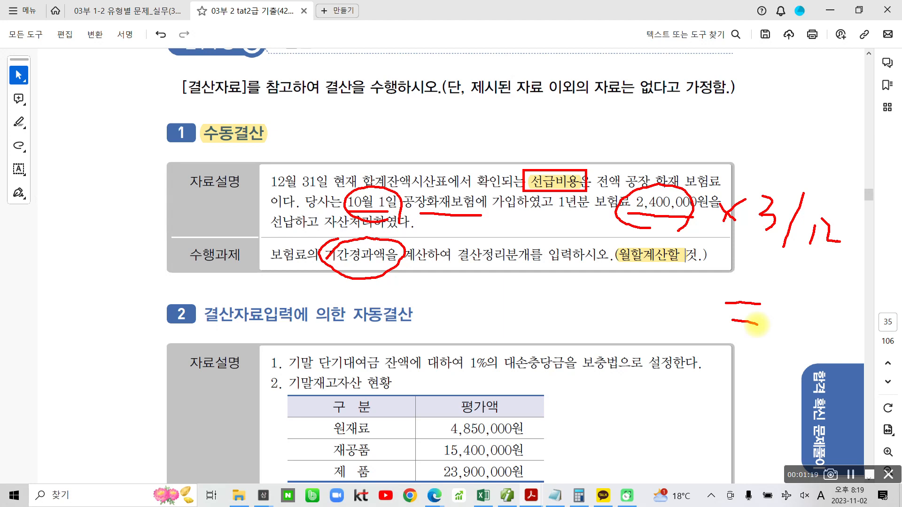
{"action": "key", "text": "Escape"}
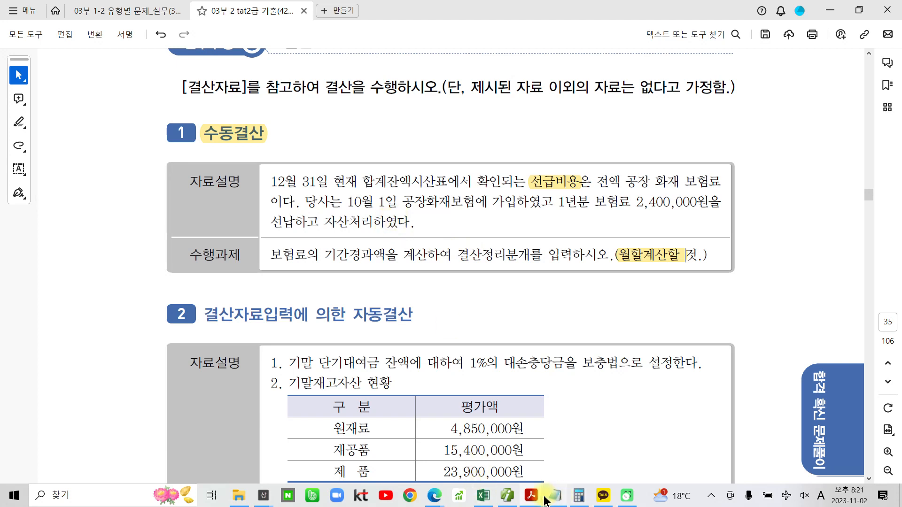
Step: Switch to the Smart A accounting program and look up the October 1 선급비용 voucher in 일반전표입력
{"action": "left_click", "coordinate": [508, 496]}
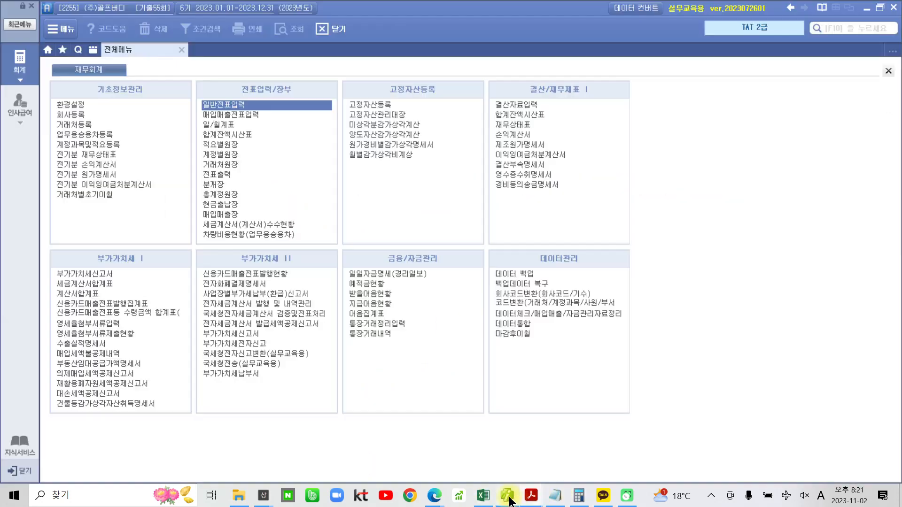
{"action": "left_click", "coordinate": [243, 104]}
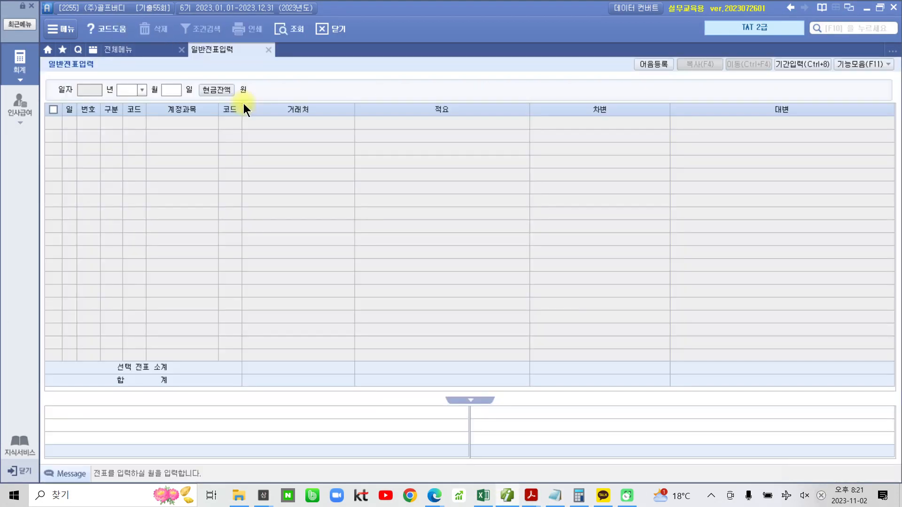
{"action": "type", "text": "10"}
{"action": "key", "text": "Return"}
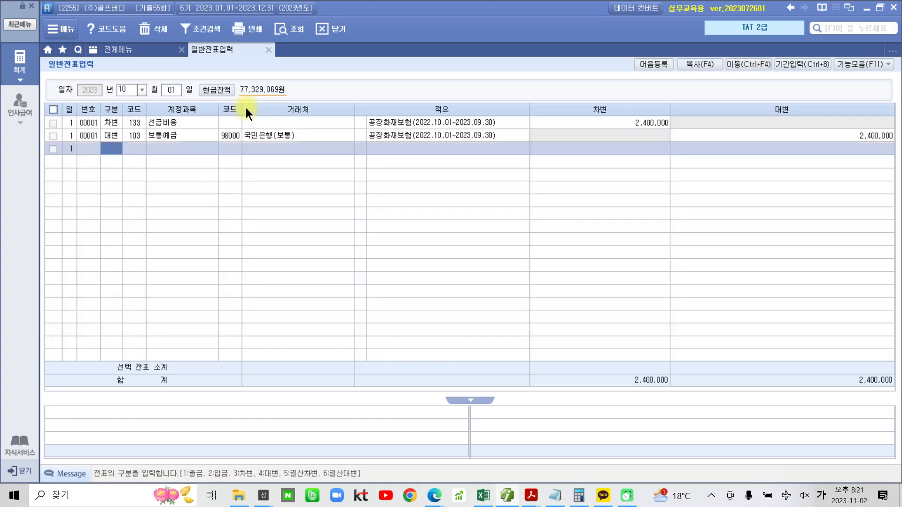
{"action": "left_click", "coordinate": [179, 126]}
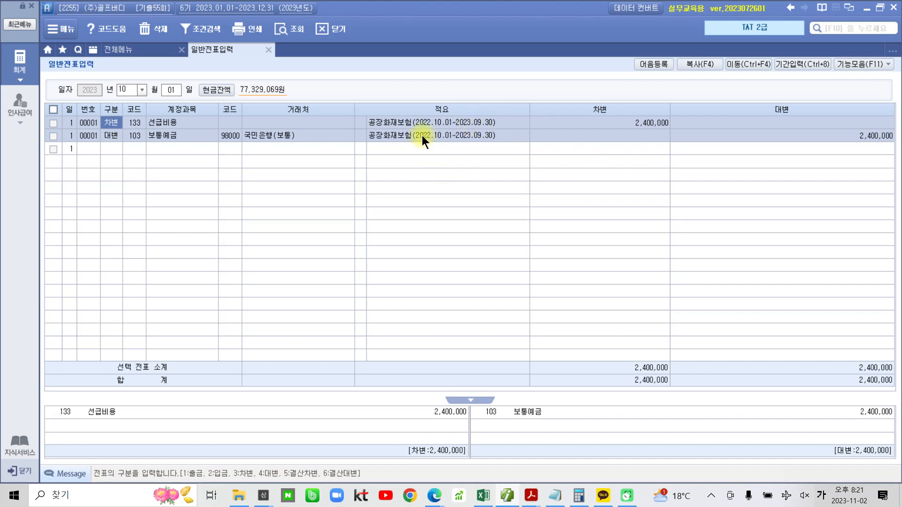
Step: Set the voucher date in 일반전표입력 to December 31
{"action": "left_click", "coordinate": [139, 94]}
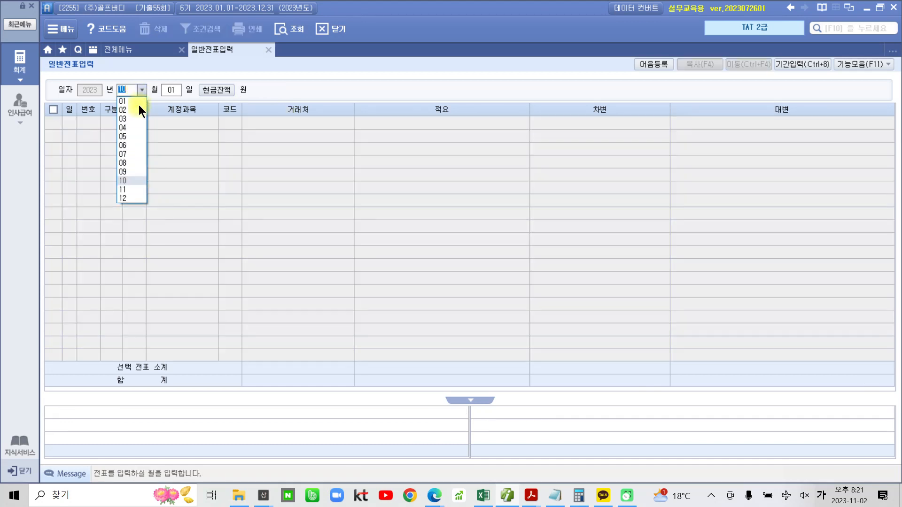
{"action": "left_click", "coordinate": [131, 198]}
{"action": "type", "text": "31"}
{"action": "key", "text": "Return"}
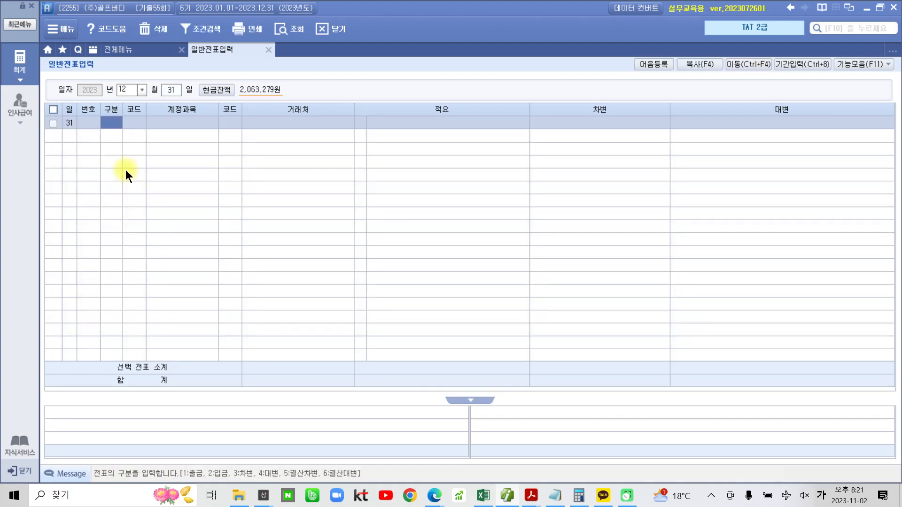
Step: Enter a debit (차변) line for account 521 보험료 with an amount of 600,000
{"action": "type", "text": "3"}
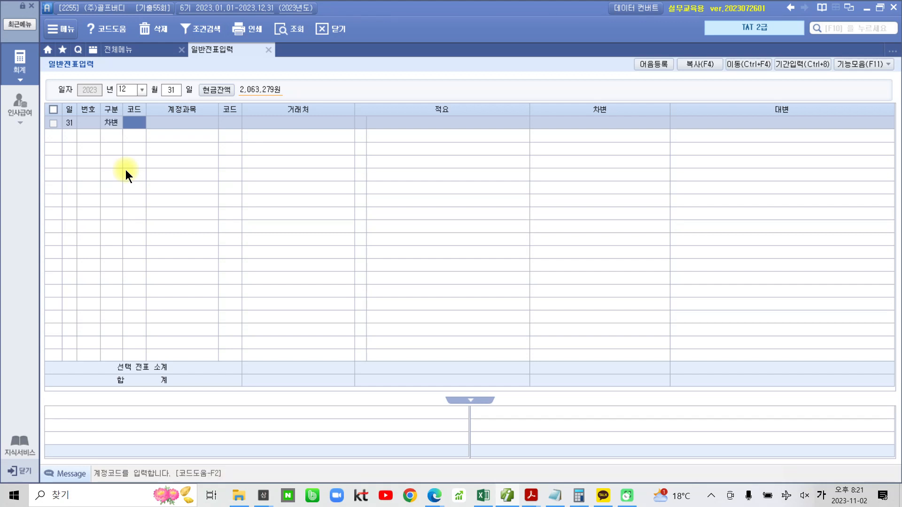
{"action": "type", "text": "보험"}
{"action": "key", "text": "Return"}
{"action": "key", "text": "Down"}
{"action": "key", "text": "Down"}
{"action": "key", "text": "Down"}
{"action": "key", "text": "Down"}
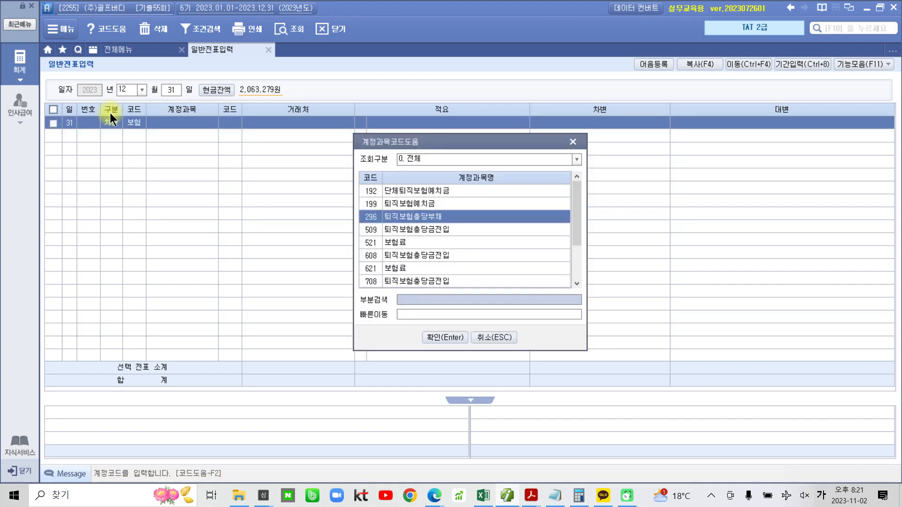
{"action": "key", "text": "Return"}
{"action": "key", "text": "Return"}
{"action": "key", "text": "Return"}
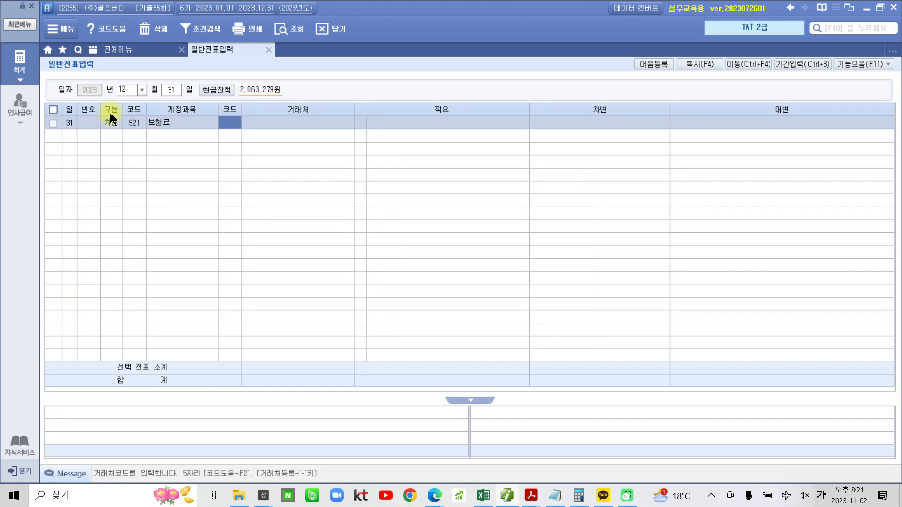
{"action": "key", "text": "Return"}
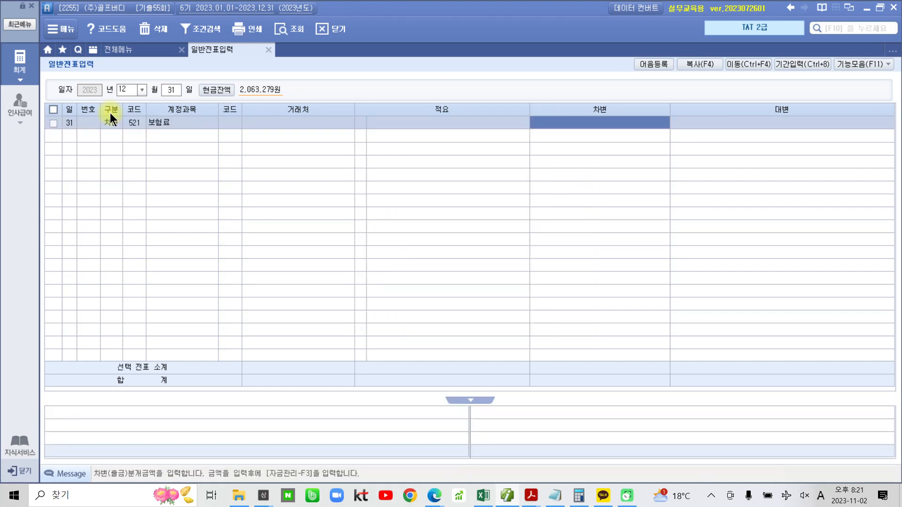
{"action": "type", "text": "6000000"}
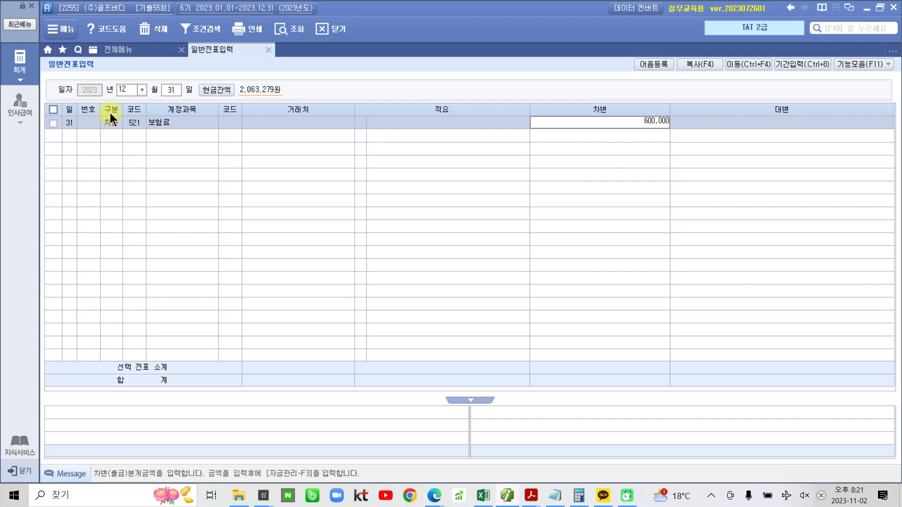
{"action": "key", "text": "Return"}
Step: Enter the matching credit (대변) line for account 133 선급비용 with an amount of 600,000
{"action": "type", "text": "4"}
{"action": "key", "text": "Return"}
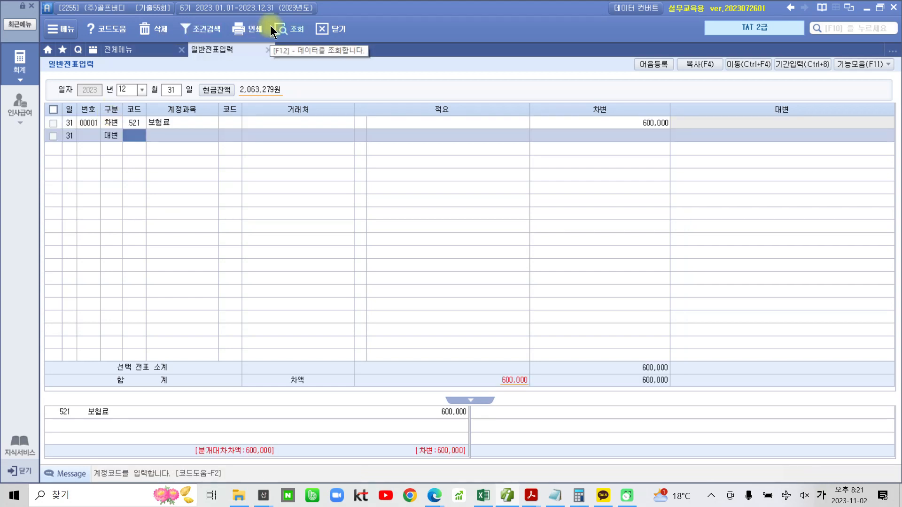
{"action": "type", "text": "선급"}
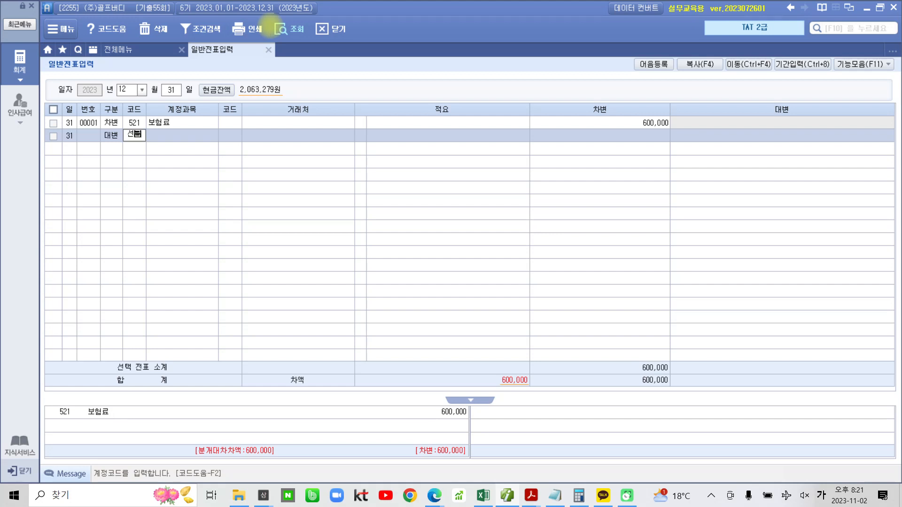
{"action": "key", "text": "Return"}
{"action": "key", "text": "Down"}
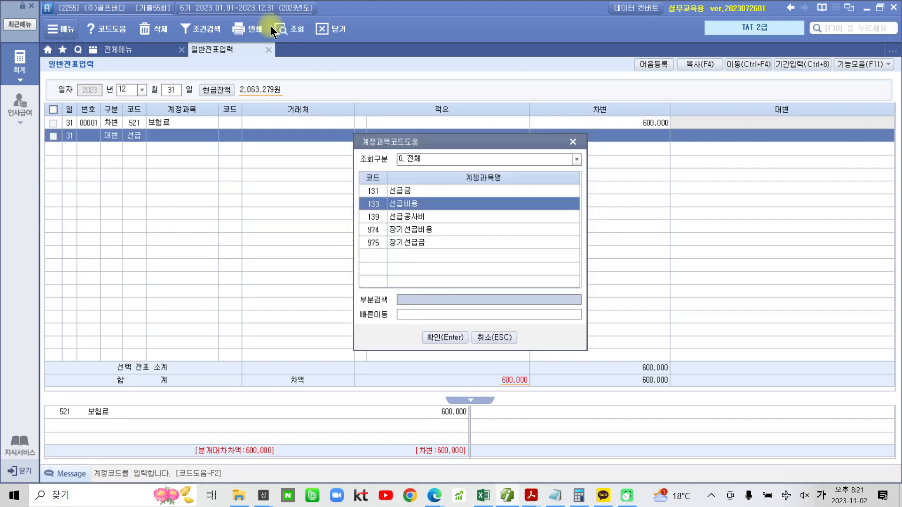
{"action": "key", "text": "Return"}
{"action": "key", "text": "Return"}
{"action": "key", "text": "Return"}
{"action": "key", "text": "Return"}
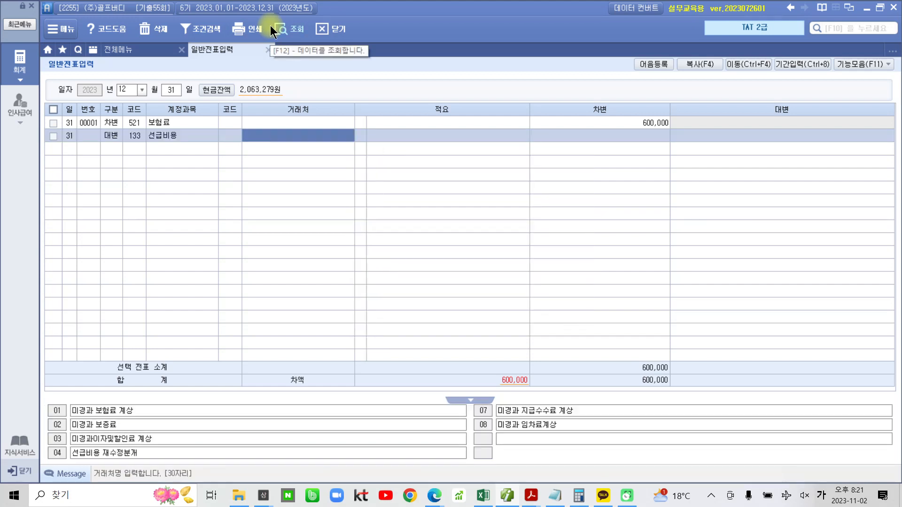
{"action": "type", "text": "6000000"}
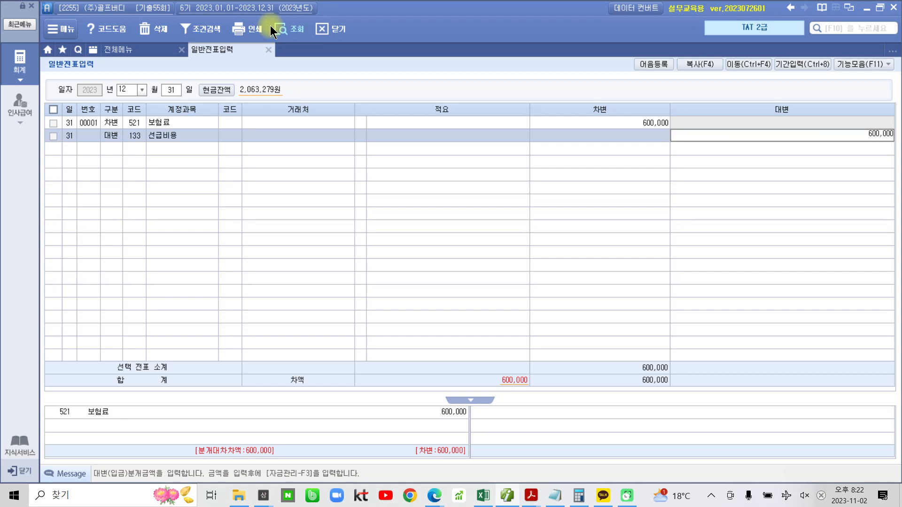
{"action": "key", "text": "Return"}
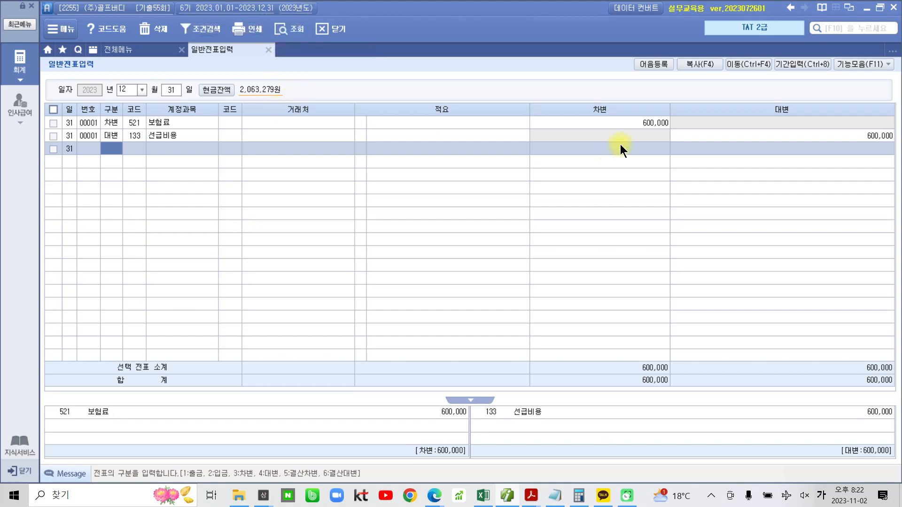
{"action": "left_click", "coordinate": [765, 139]}
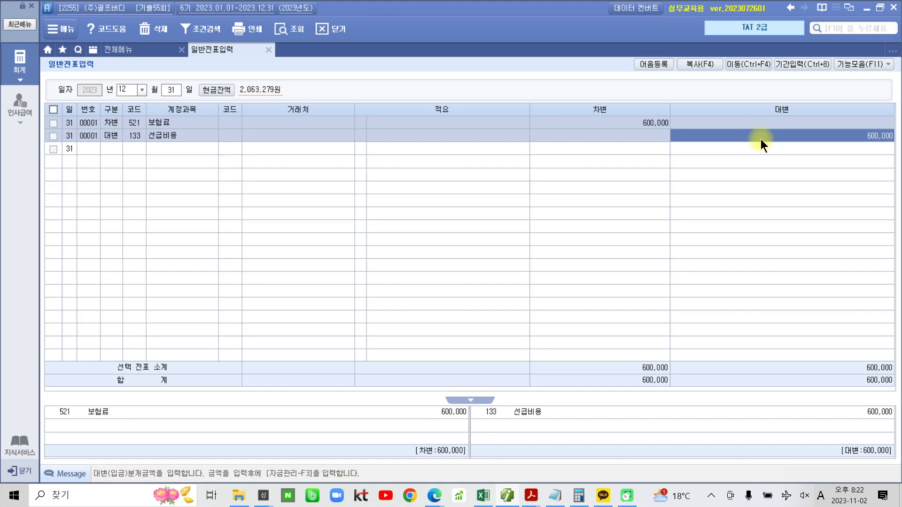
{"action": "left_click", "coordinate": [636, 122]}
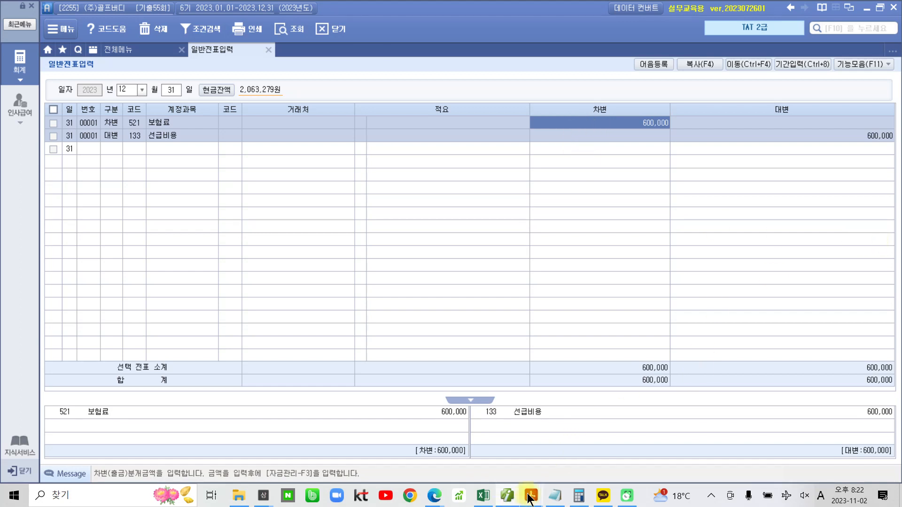
Step: Switch to the exam PDF and highlight 자동결산 and 결산자료입력 in the heading of closing task 2
{"action": "mouse_move", "coordinate": [532, 496]}
{"action": "left_click", "coordinate": [562, 447]}
{"action": "scroll", "coordinate": [482, 255], "scroll_direction": "down", "scroll_amount": 5}
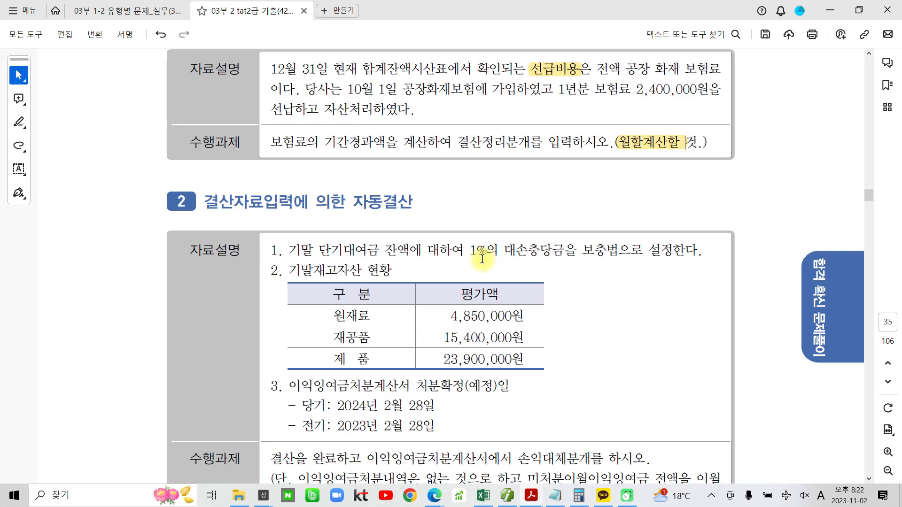
{"action": "left_click_drag", "start_coordinate": [346, 114], "coordinate": [413, 113]}
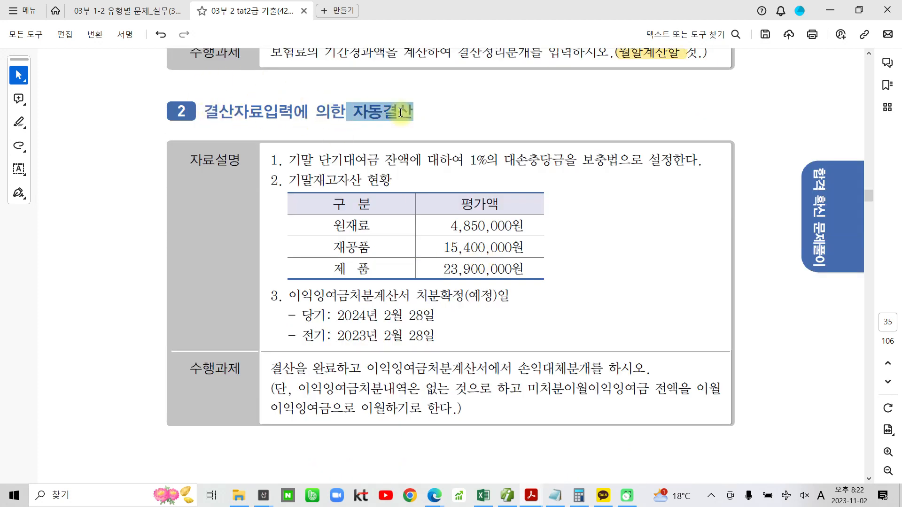
{"action": "left_click", "coordinate": [408, 92]}
{"action": "left_click_drag", "start_coordinate": [203, 111], "coordinate": [295, 113]}
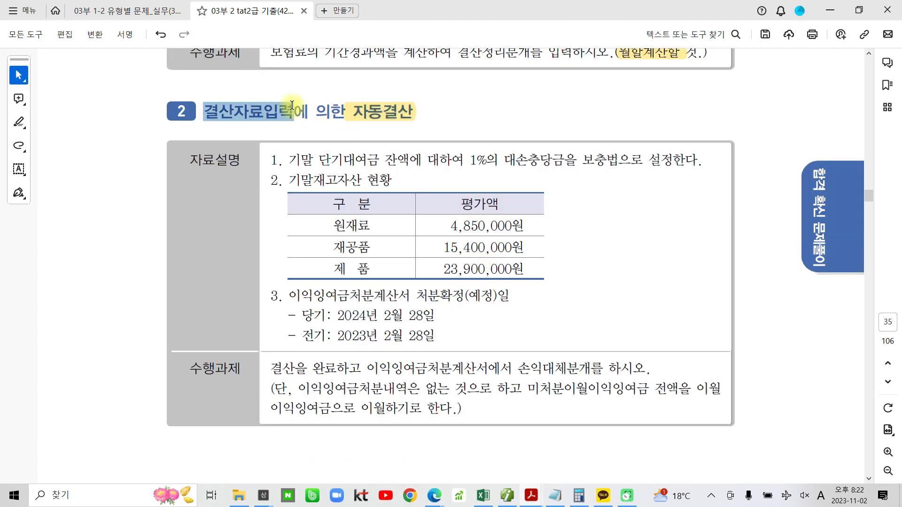
{"action": "left_click", "coordinate": [335, 89]}
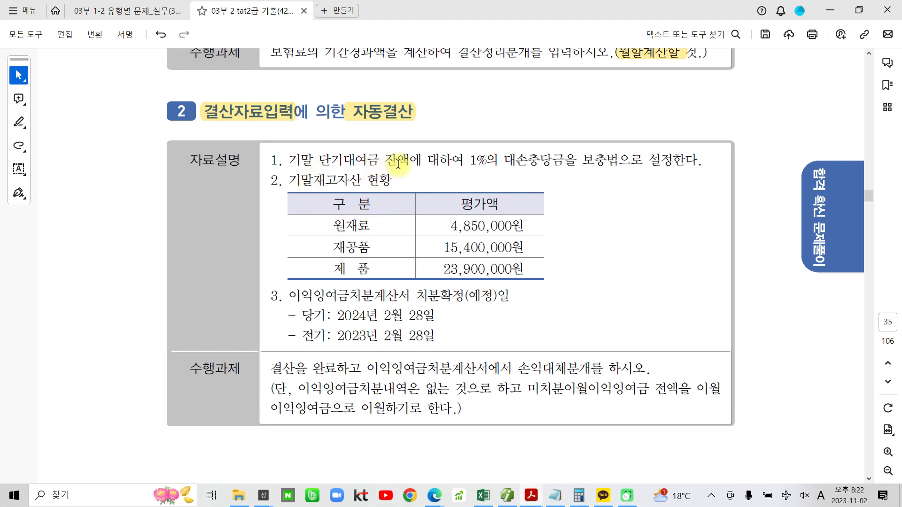
Step: Highlight 1%의 대손충당금을, 손익대체분개 and 단기대여금 in the closing task 2 text
{"action": "left_click_drag", "start_coordinate": [468, 162], "coordinate": [576, 160]}
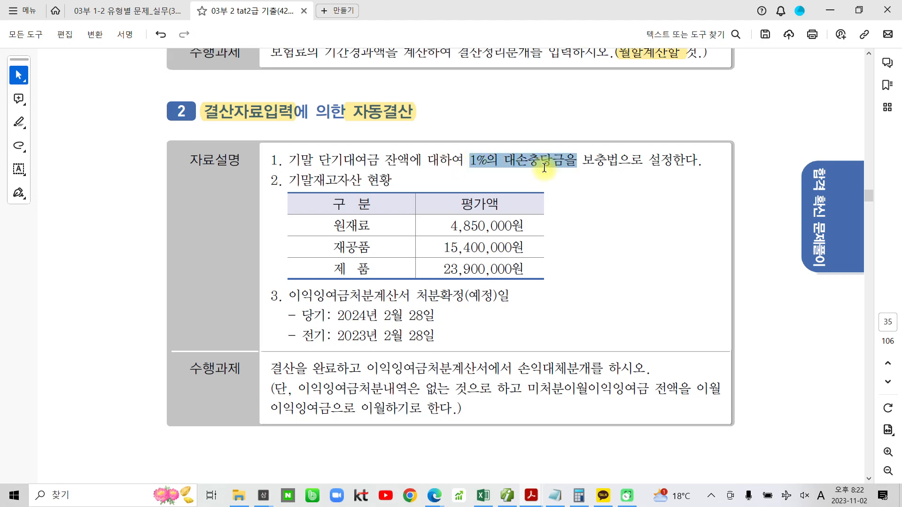
{"action": "left_click", "coordinate": [559, 140]}
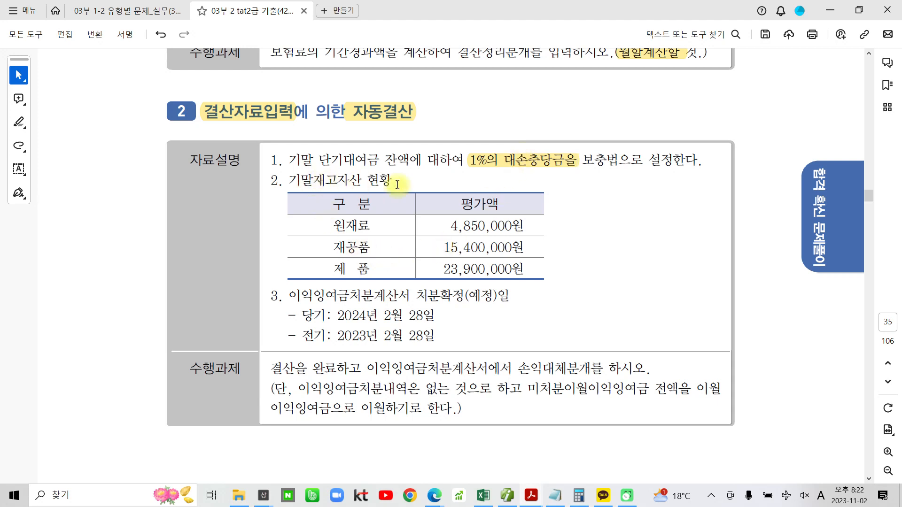
{"action": "left_click", "coordinate": [471, 246]}
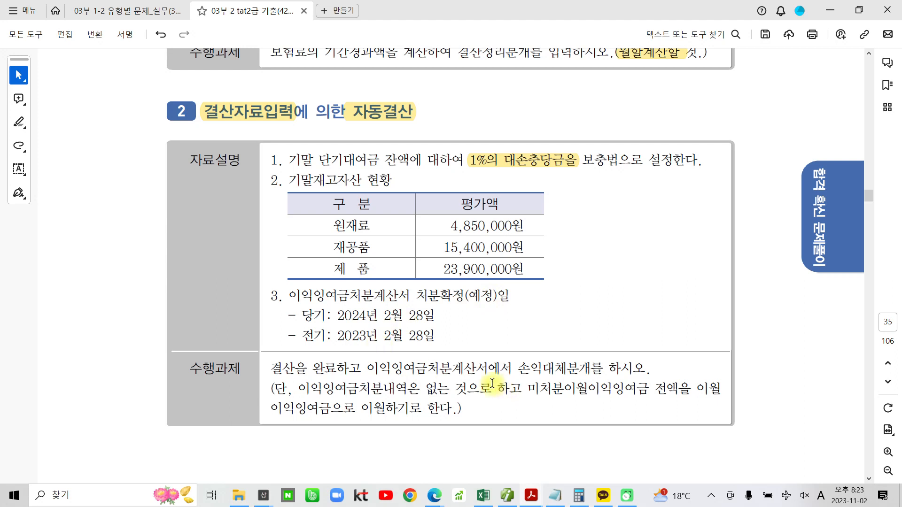
{"action": "left_click_drag", "start_coordinate": [519, 368], "coordinate": [591, 367]}
{"action": "left_click", "coordinate": [603, 348]}
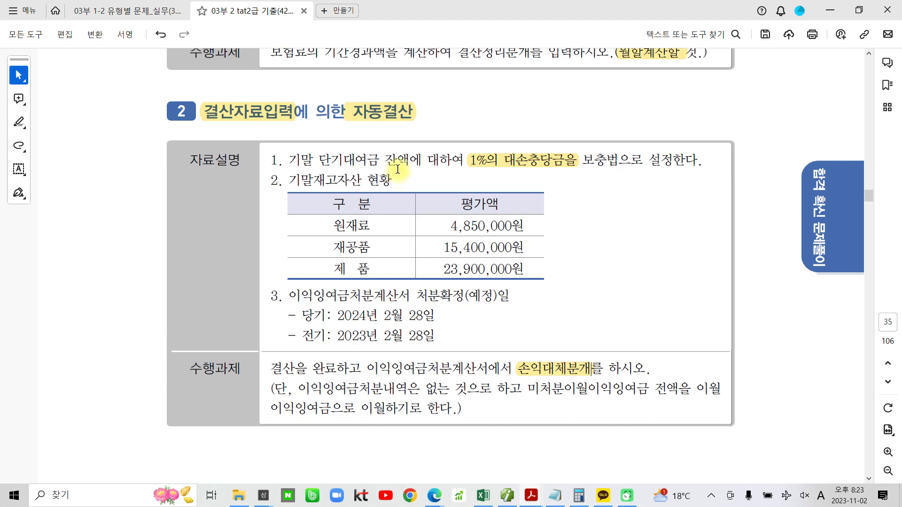
{"action": "left_click_drag", "start_coordinate": [320, 160], "coordinate": [379, 159]}
{"action": "left_click", "coordinate": [386, 139]}
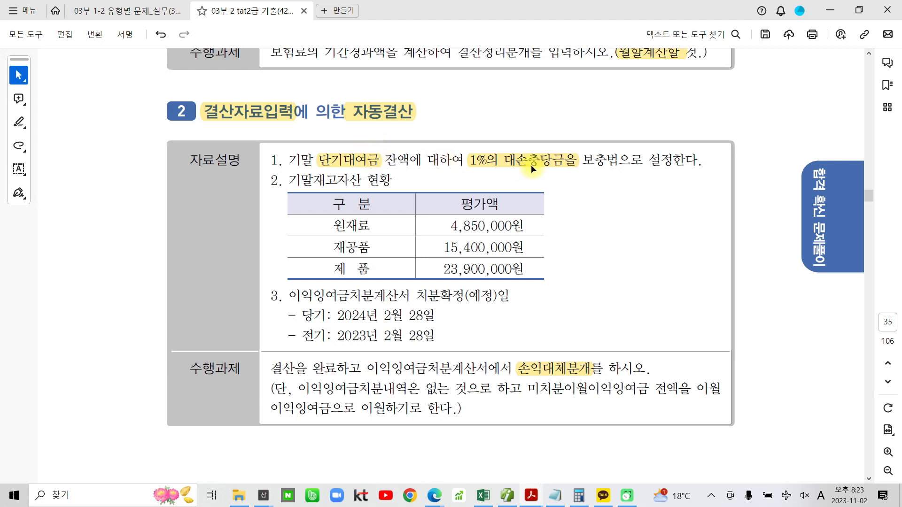
Step: Switch to the Smart A accounting program and look up the 단기대여금 balance in 합계잔액시산표 as of December 31
{"action": "mouse_move", "coordinate": [536, 496]}
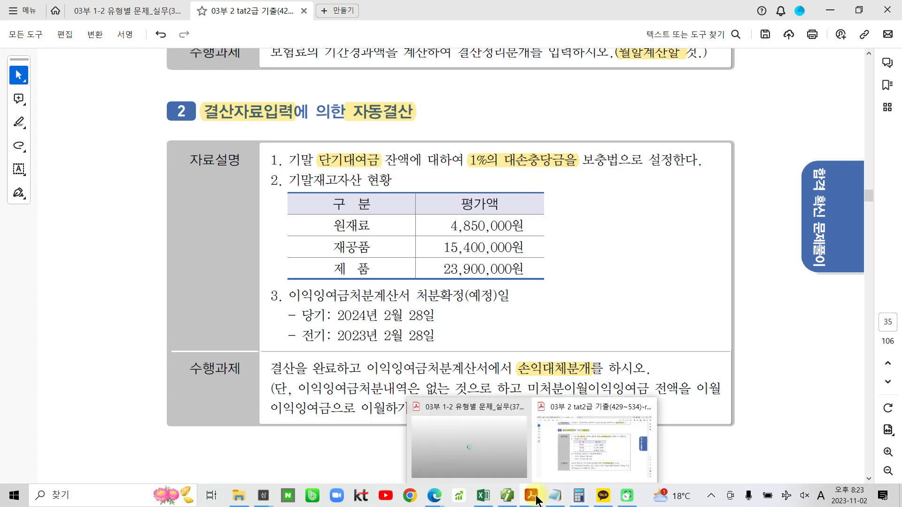
{"action": "left_click", "coordinate": [507, 496]}
{"action": "left_click", "coordinate": [131, 51]}
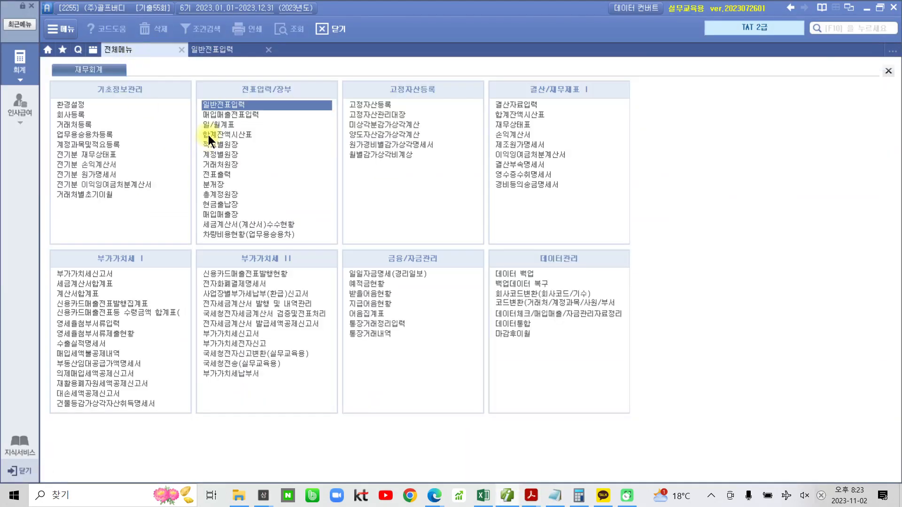
{"action": "left_click", "coordinate": [210, 135]}
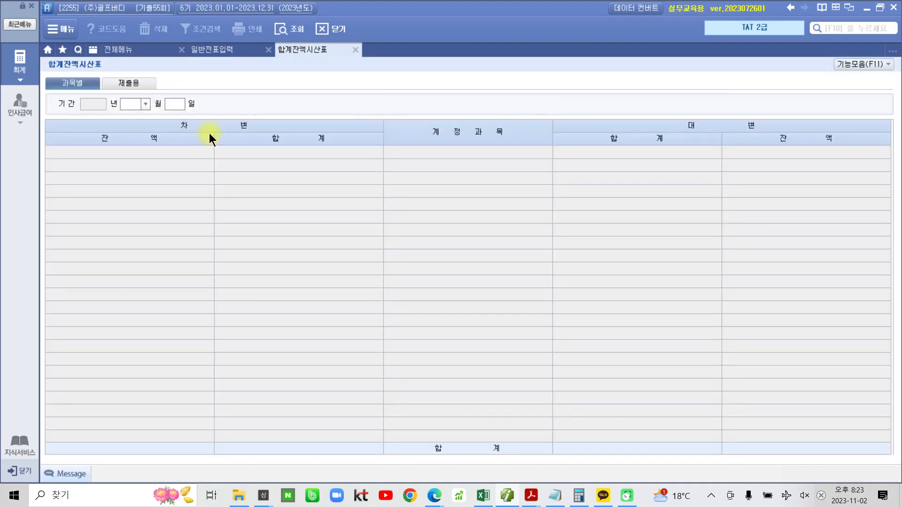
{"action": "type", "text": "12"}
{"action": "type", "text": "31"}
{"action": "key", "text": "Return"}
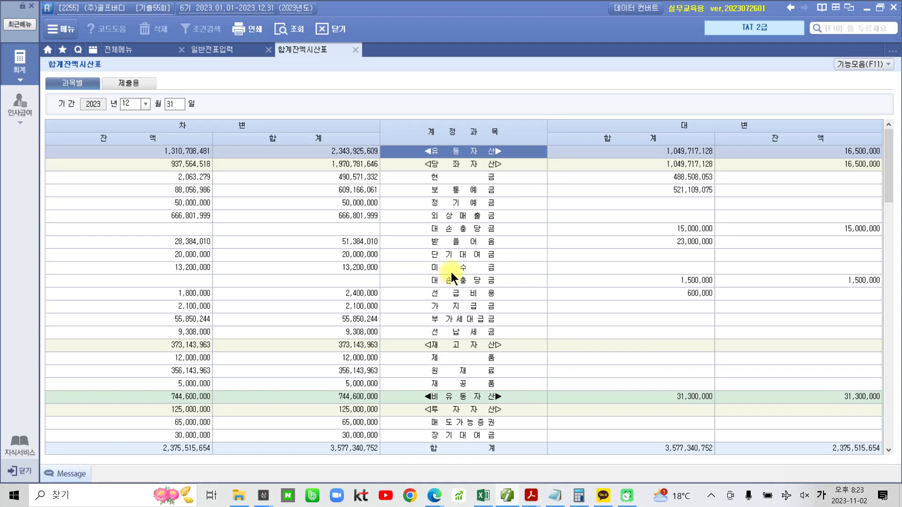
{"action": "left_click", "coordinate": [454, 255]}
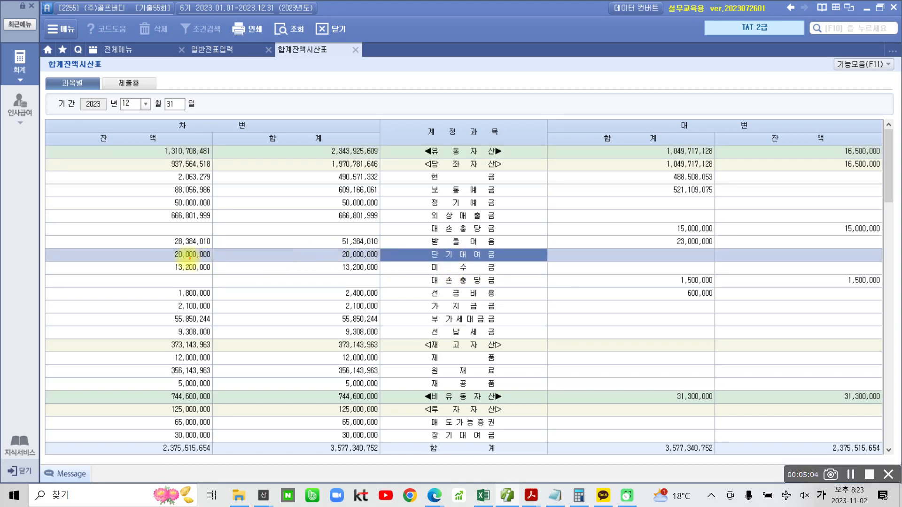
{"action": "left_click_drag", "start_coordinate": [160, 245], "coordinate": [230, 265]}
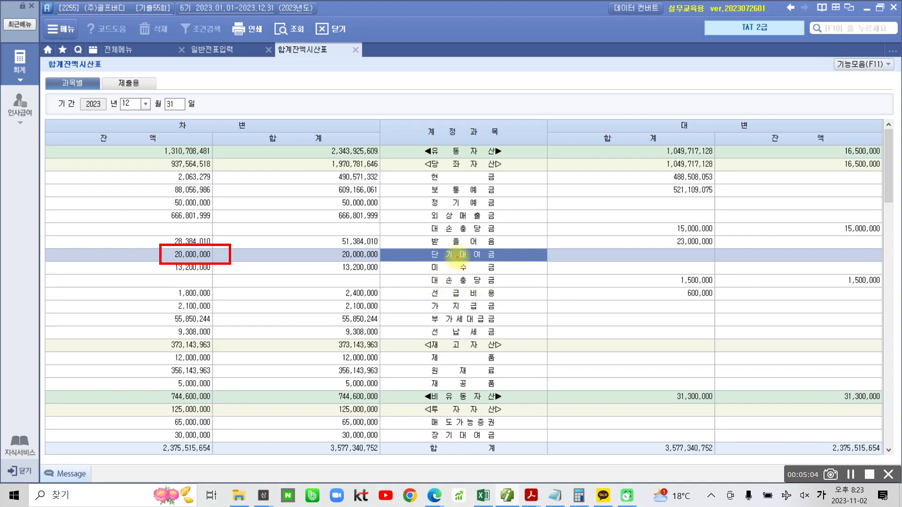
{"action": "mouse_move", "coordinate": [259, 238]}
{"action": "left_mouse_down"}
{"action": "mouse_move", "coordinate": [235, 261]}
{"action": "mouse_move", "coordinate": [281, 257]}
{"action": "left_mouse_up"}
{"action": "left_click_drag", "start_coordinate": [304, 229], "coordinate": [306, 265]}
{"action": "left_click_drag", "start_coordinate": [315, 254], "coordinate": [316, 256]}
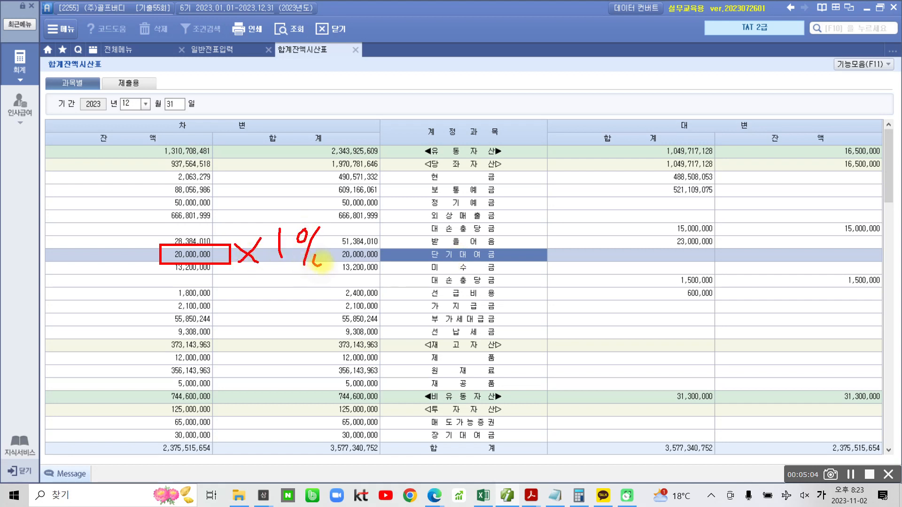
{"action": "left_click_drag", "start_coordinate": [273, 318], "coordinate": [303, 315]}
{"action": "left_click_drag", "start_coordinate": [276, 328], "coordinate": [341, 320]}
{"action": "mouse_move", "coordinate": [355, 297]}
{"action": "left_mouse_down"}
{"action": "mouse_move", "coordinate": [353, 312]}
{"action": "mouse_move", "coordinate": [375, 286]}
{"action": "mouse_move", "coordinate": [393, 326]}
{"action": "left_mouse_up"}
{"action": "mouse_move", "coordinate": [417, 284]}
{"action": "left_mouse_down"}
{"action": "mouse_move", "coordinate": [420, 296]}
{"action": "mouse_move", "coordinate": [465, 270]}
{"action": "mouse_move", "coordinate": [452, 269]}
{"action": "left_mouse_up"}
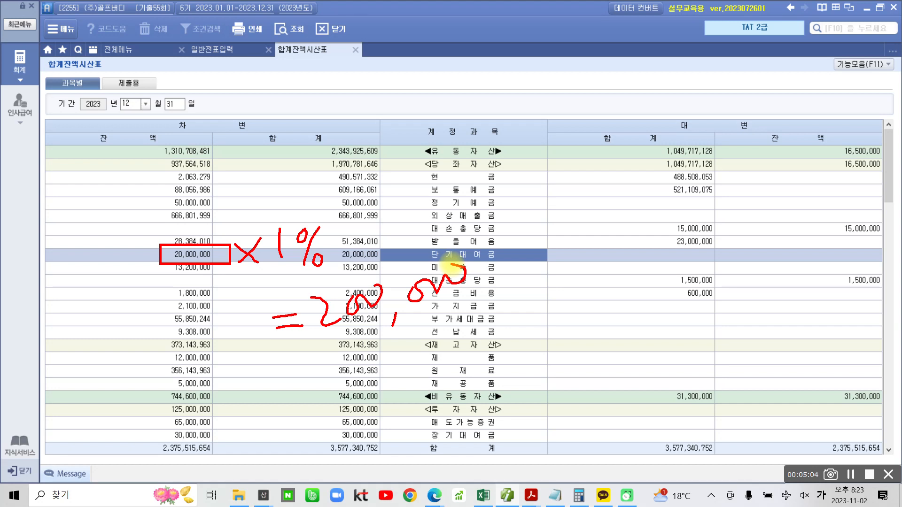
{"action": "mouse_move", "coordinate": [451, 269]}
{"action": "left_mouse_down"}
{"action": "mouse_move", "coordinate": [467, 307]}
{"action": "mouse_move", "coordinate": [302, 329]}
{"action": "mouse_move", "coordinate": [465, 249]}
{"action": "mouse_move", "coordinate": [454, 324]}
{"action": "left_mouse_up"}
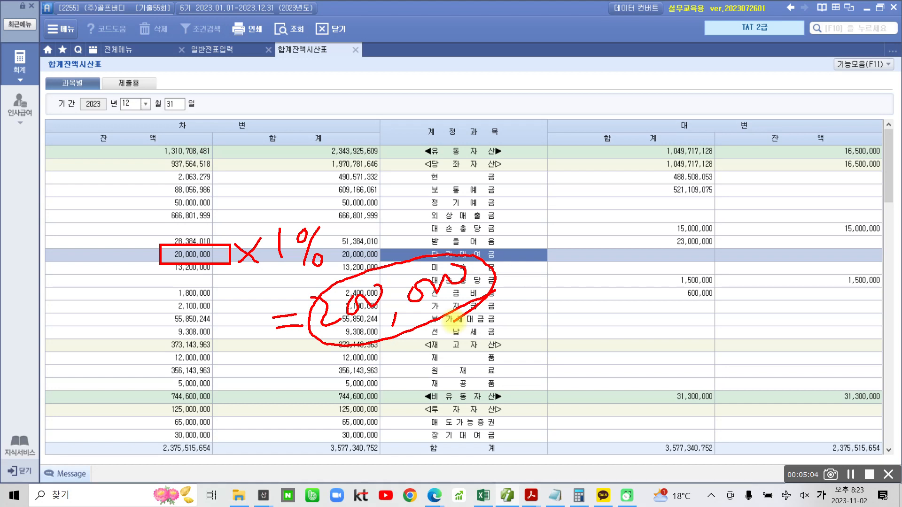
{"action": "left_click_drag", "start_coordinate": [512, 257], "coordinate": [572, 244]}
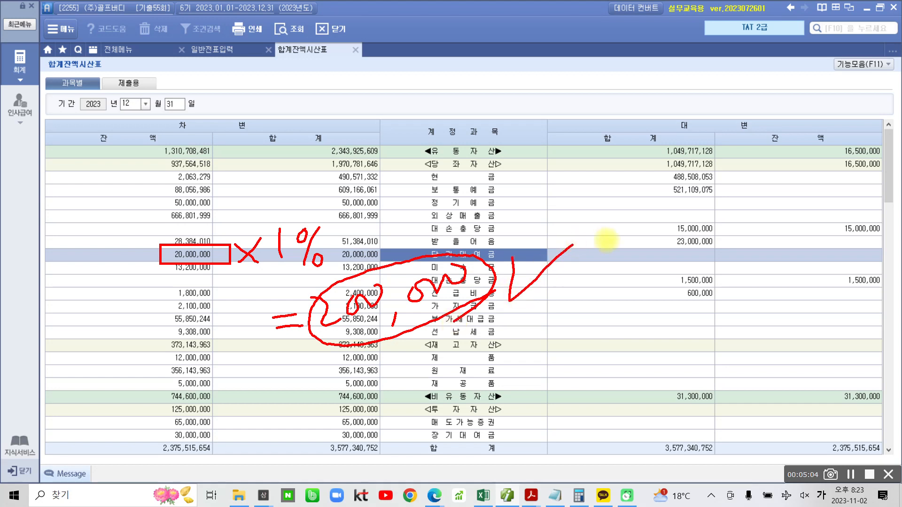
{"action": "key", "text": "Escape"}
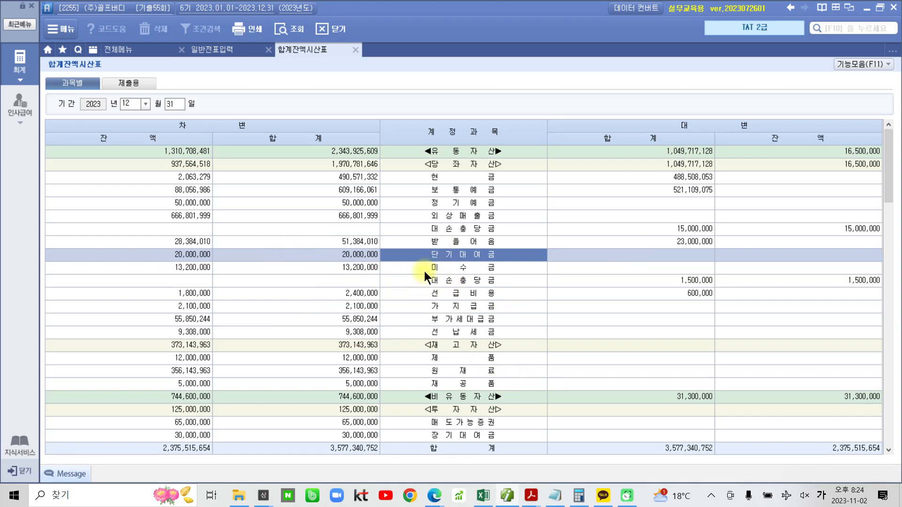
Step: Open 결산자료입력 and load the closing period from January to December 2023
{"action": "left_click", "coordinate": [116, 50]}
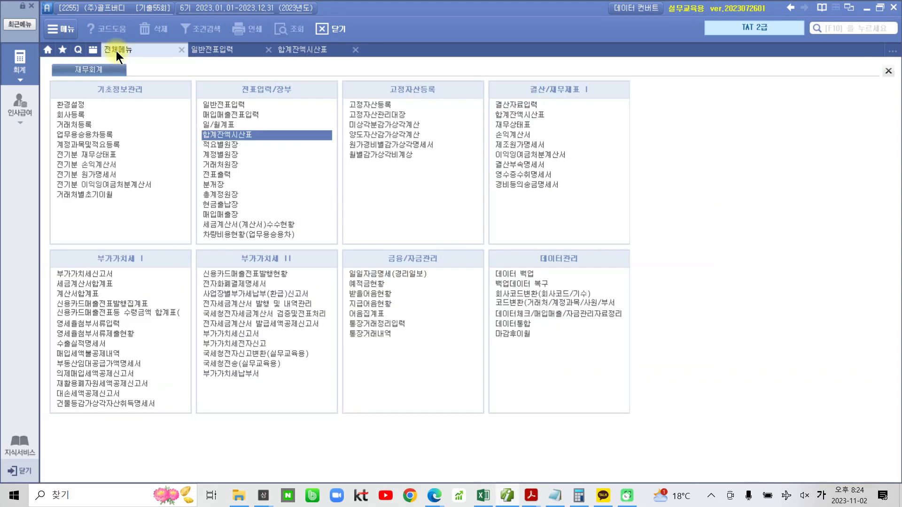
{"action": "left_click", "coordinate": [532, 105]}
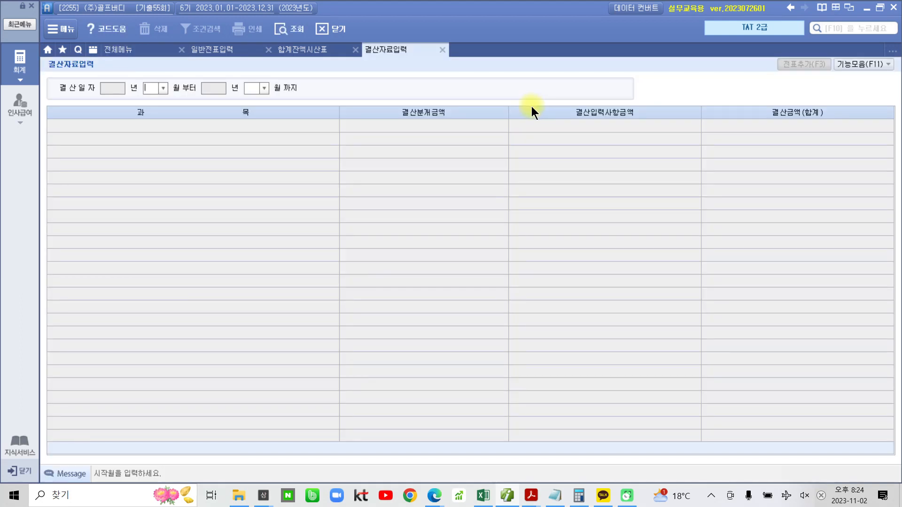
{"action": "type", "text": "1"}
{"action": "key", "text": "Return"}
{"action": "type", "text": "12"}
{"action": "key", "text": "Return"}
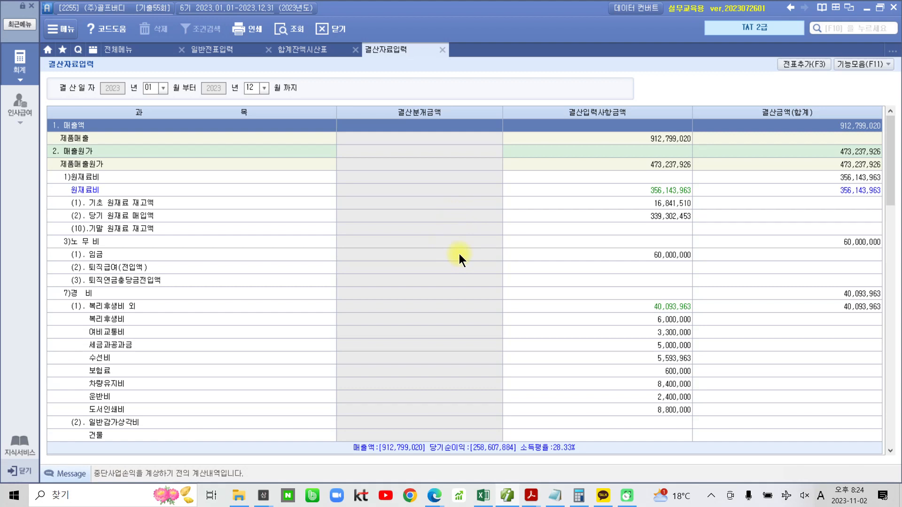
Step: Enter 200,000 as the closing amount for 단기대여금 under 기타의 대손상각비 in 결산자료입력
{"action": "scroll", "coordinate": [458, 253], "scroll_direction": "down", "scroll_amount": 6}
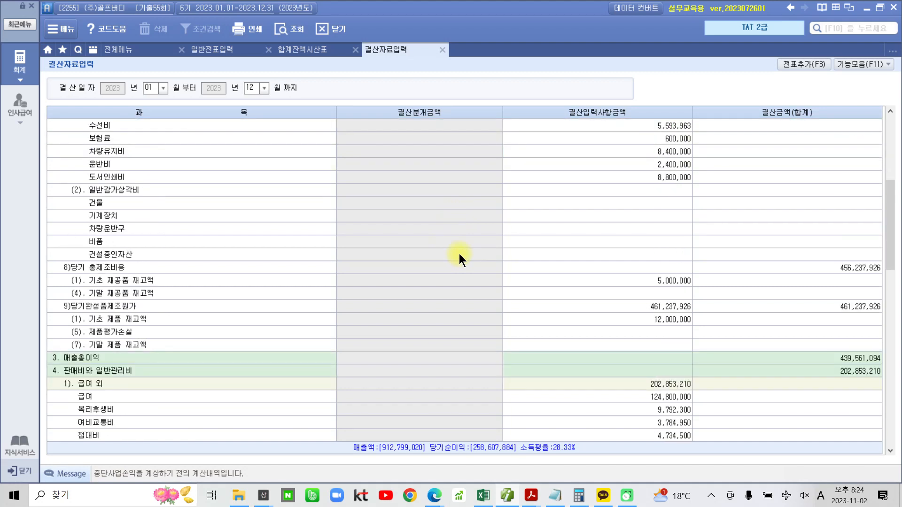
{"action": "scroll", "coordinate": [458, 253], "scroll_direction": "down", "scroll_amount": 6}
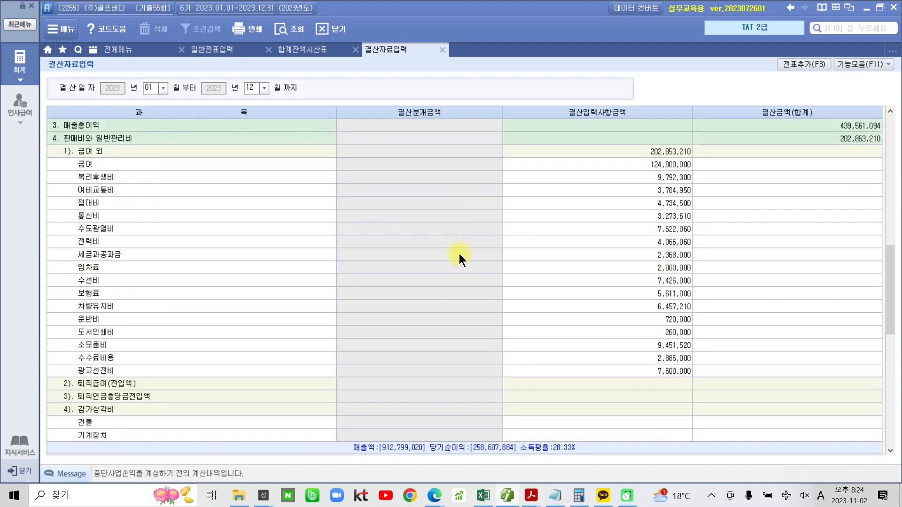
{"action": "scroll", "coordinate": [458, 253], "scroll_direction": "down", "scroll_amount": 3}
{"action": "scroll", "coordinate": [177, 343], "scroll_direction": "down", "scroll_amount": 3}
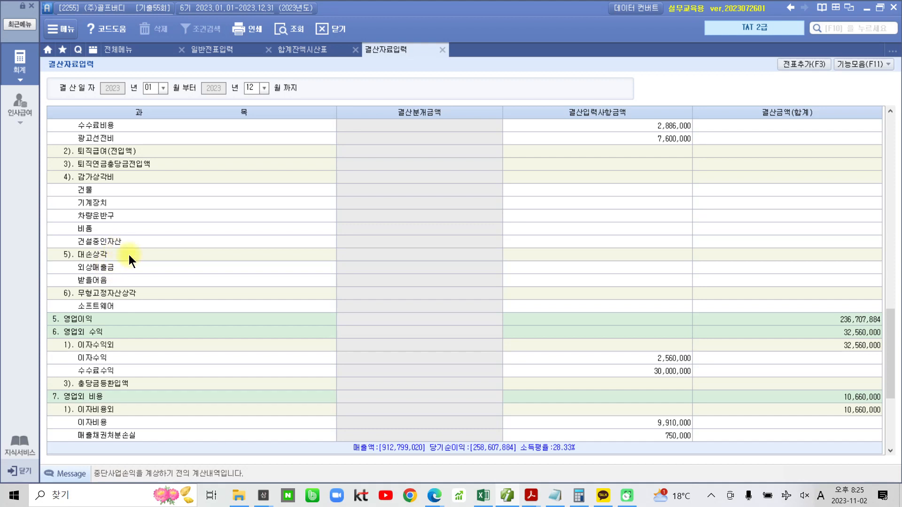
{"action": "scroll", "coordinate": [141, 331], "scroll_direction": "down", "scroll_amount": 3}
{"action": "left_click", "coordinate": [145, 335]}
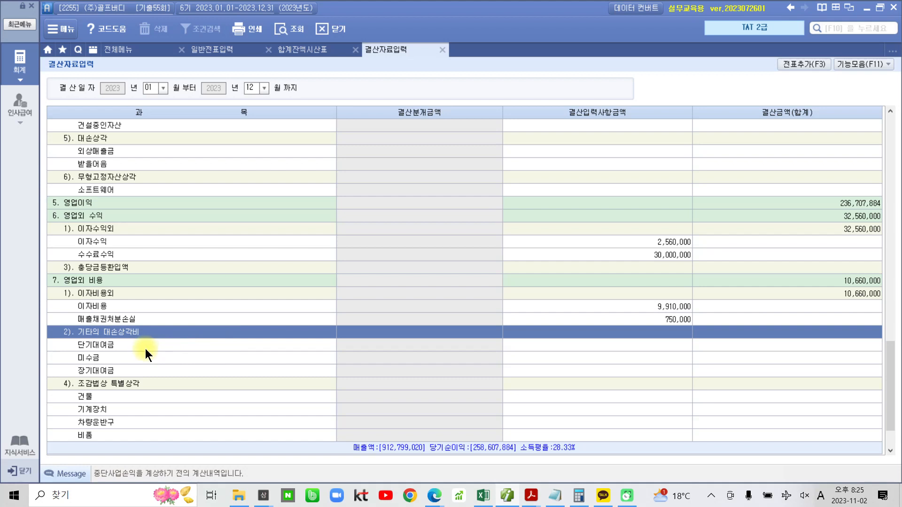
{"action": "left_click", "coordinate": [260, 346]}
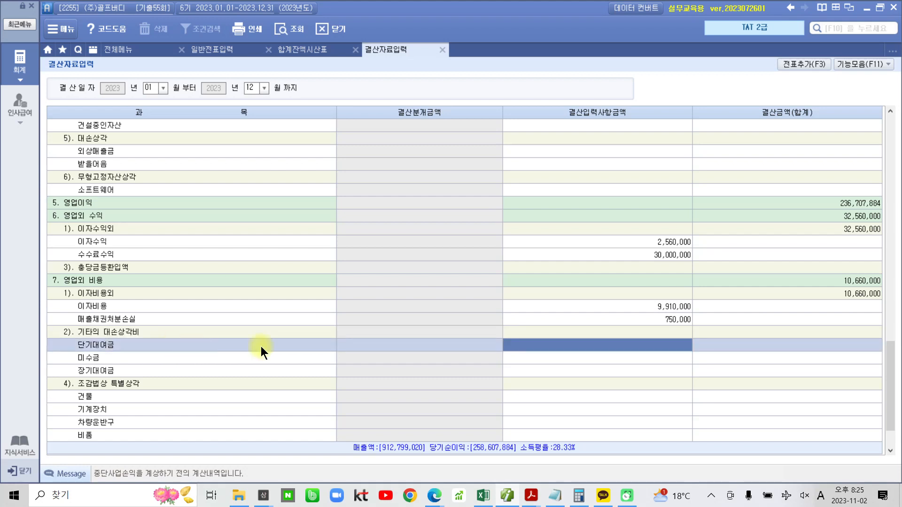
{"action": "left_click", "coordinate": [536, 341]}
{"action": "type", "text": "200"}
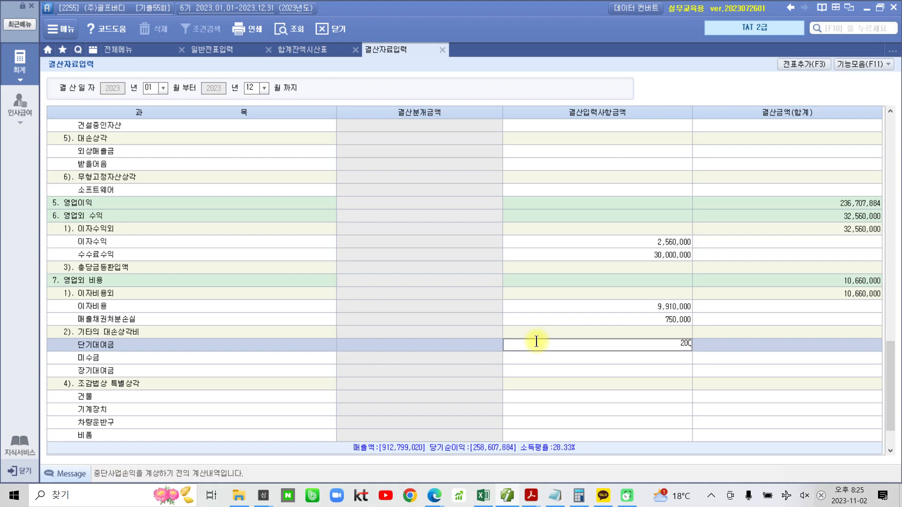
{"action": "type", "text": ",000"}
{"action": "key", "text": "Return"}
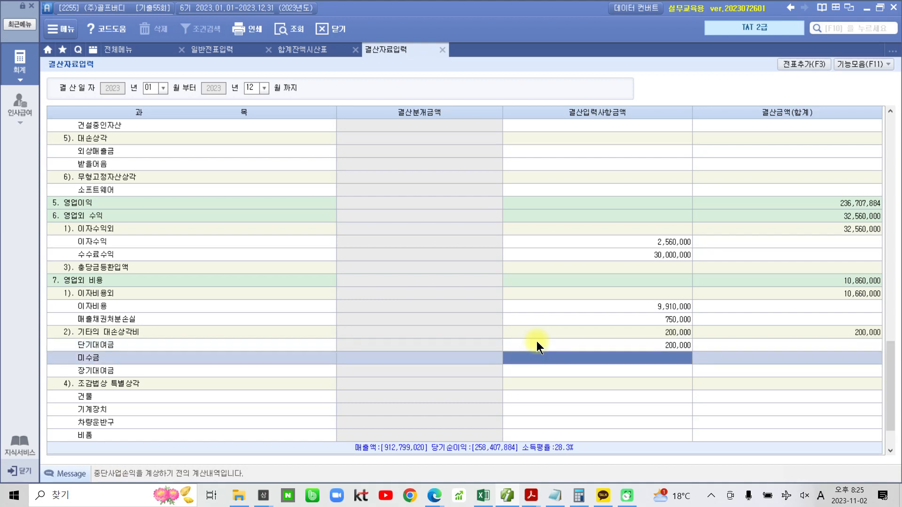
{"action": "left_click", "coordinate": [627, 347]}
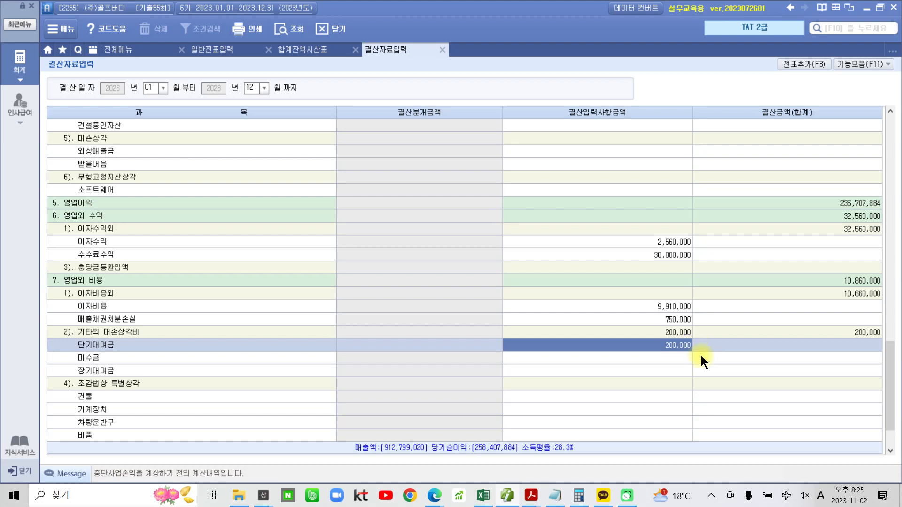
Step: Enter 4,850,000 as the closing amount for 기말 원재료 재고액 under 원재료비 in 결산자료입력
{"action": "scroll", "coordinate": [710, 388], "scroll_direction": "up", "scroll_amount": 15}
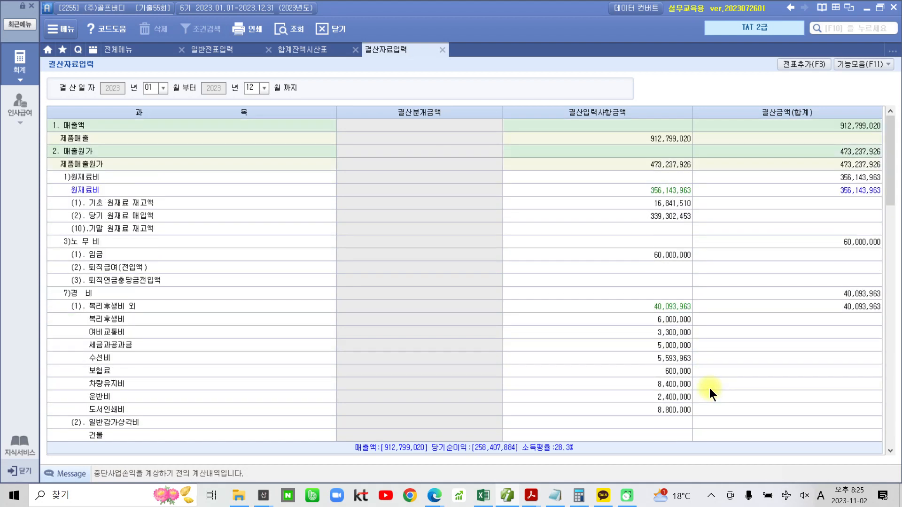
{"action": "left_click", "coordinate": [119, 230]}
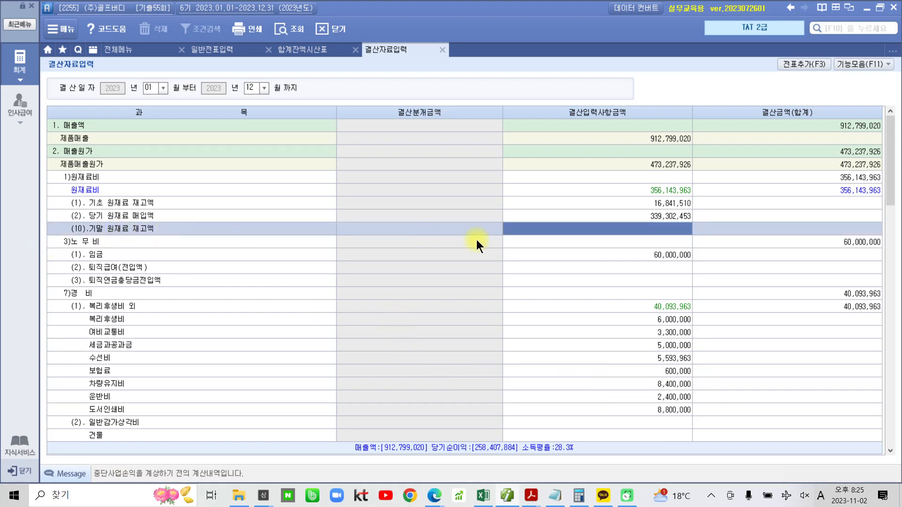
{"action": "left_click", "coordinate": [607, 230]}
{"action": "type", "text": "4,850,000"}
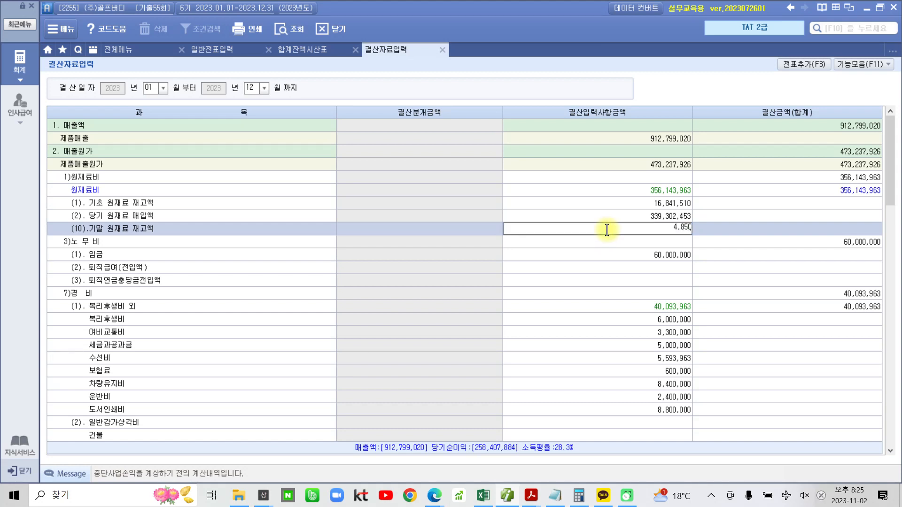
{"action": "key", "text": "Return"}
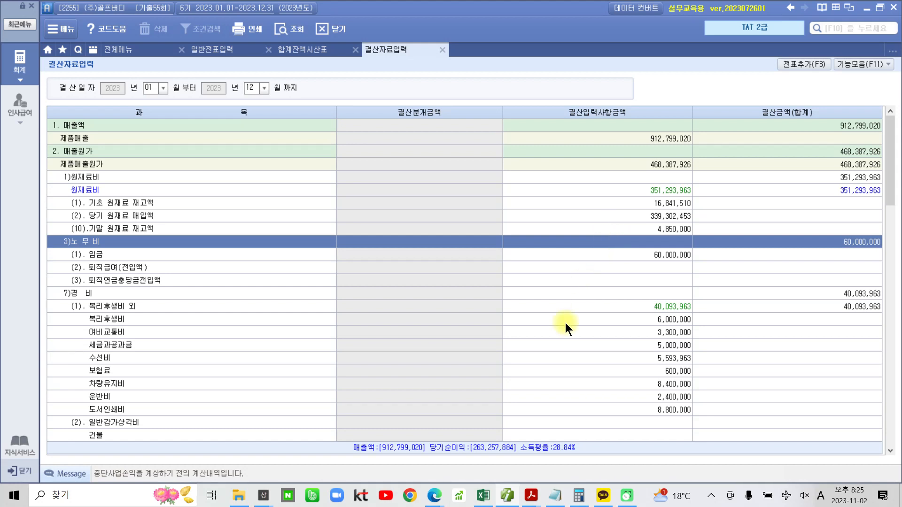
Step: Enter 15,400,000 as the closing amount for 기말 재공품 재고액 under 당기 총제조비용
{"action": "scroll", "coordinate": [568, 321], "scroll_direction": "down", "scroll_amount": 6}
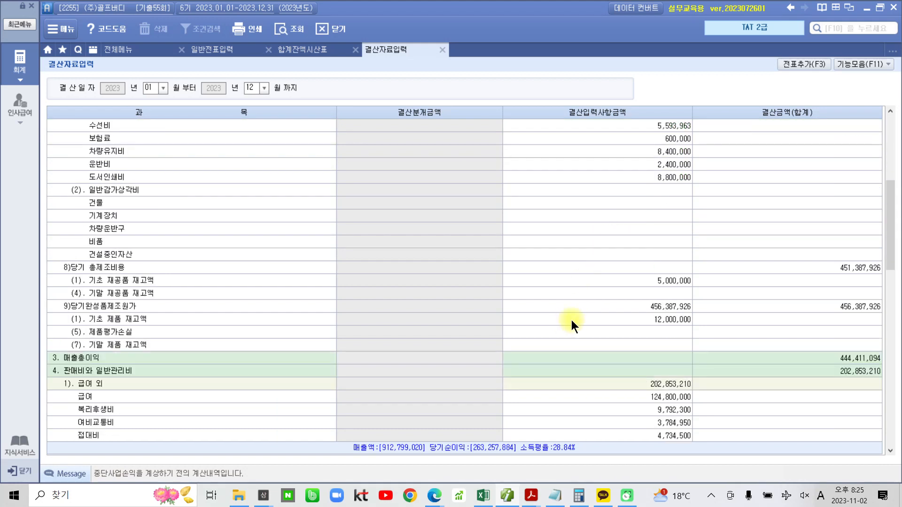
{"action": "left_click", "coordinate": [200, 292]}
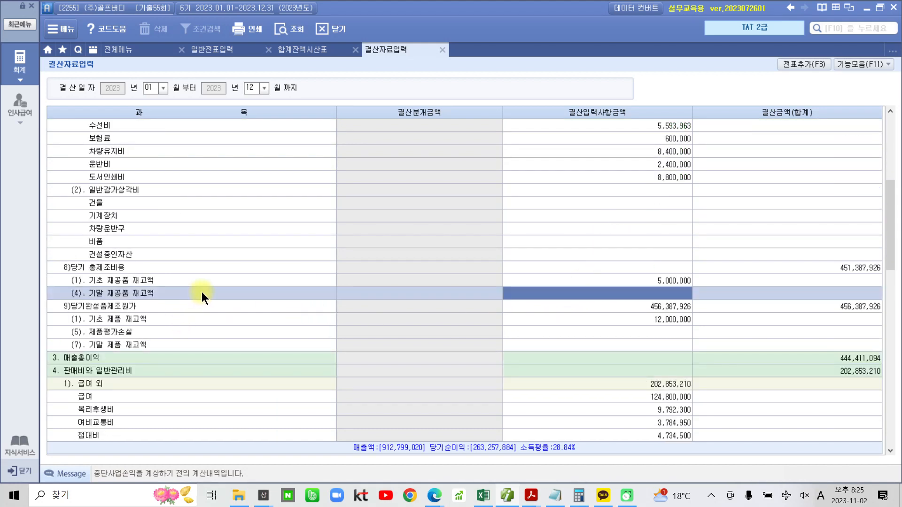
{"action": "left_click", "coordinate": [604, 294]}
{"action": "type", "text": "15,400,000"}
{"action": "key", "text": "Return"}
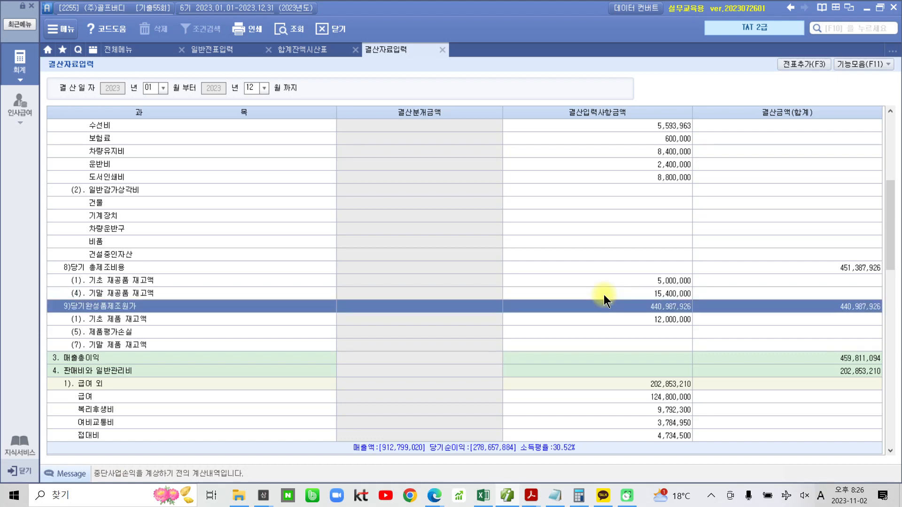
Step: Enter 23,900,000 as the closing amount for 기말 제품 재고액 under 당기완성품제조원가
{"action": "left_click", "coordinate": [633, 346]}
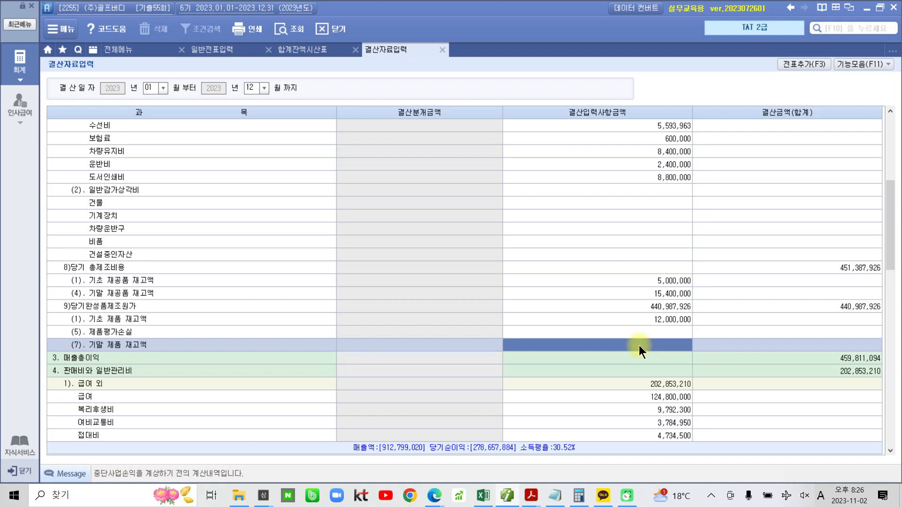
{"action": "type", "text": "23,900,000"}
{"action": "key", "text": "Return"}
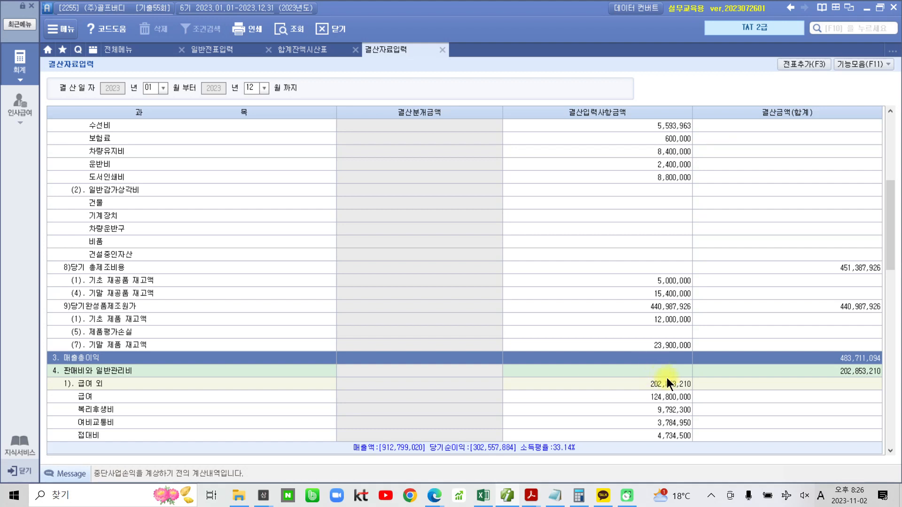
Step: Add the closing entries from 결산자료입력 to the general journal (일반전표)
{"action": "left_click", "coordinate": [793, 66]}
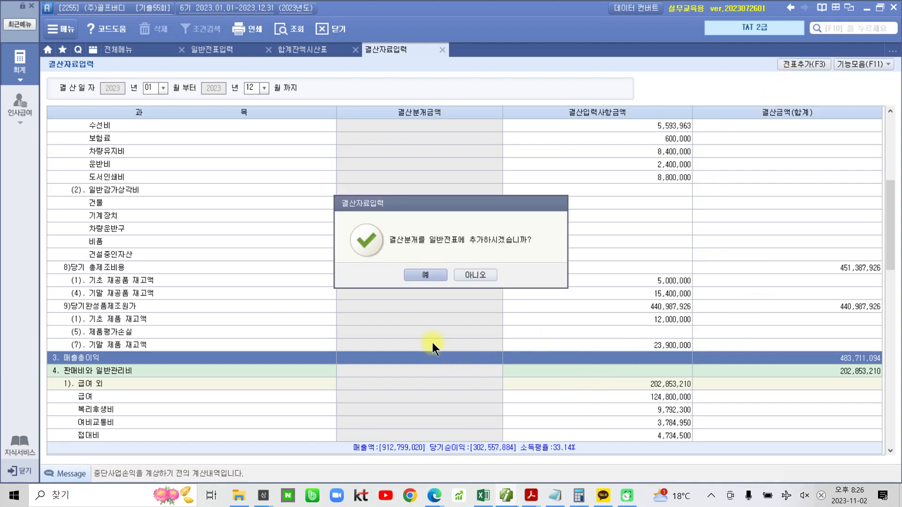
{"action": "left_click", "coordinate": [427, 275]}
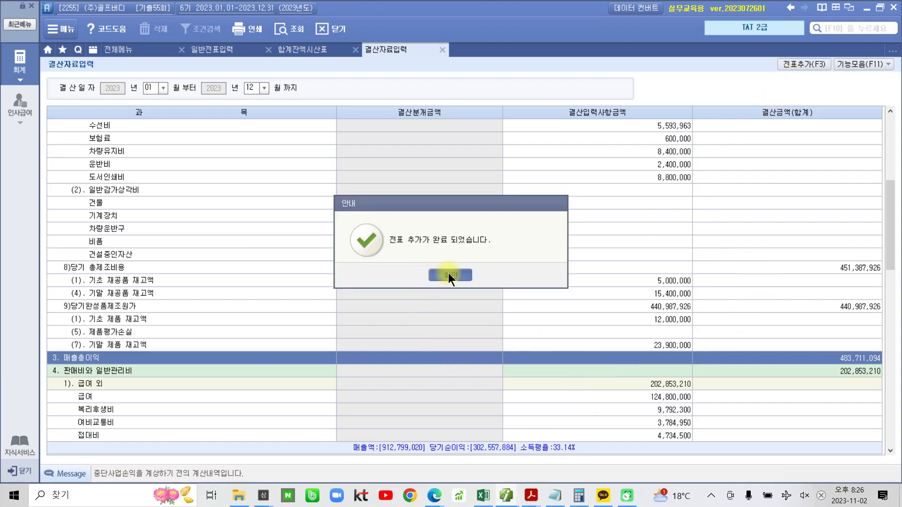
{"action": "left_click", "coordinate": [449, 273]}
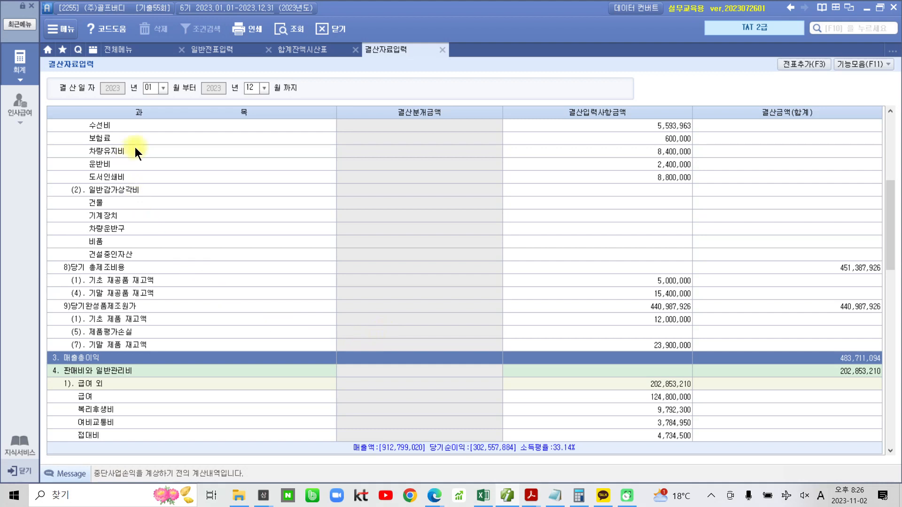
Step: Open 이익잉여금처분계산서 and decline loading its saved data
{"action": "left_click", "coordinate": [129, 49]}
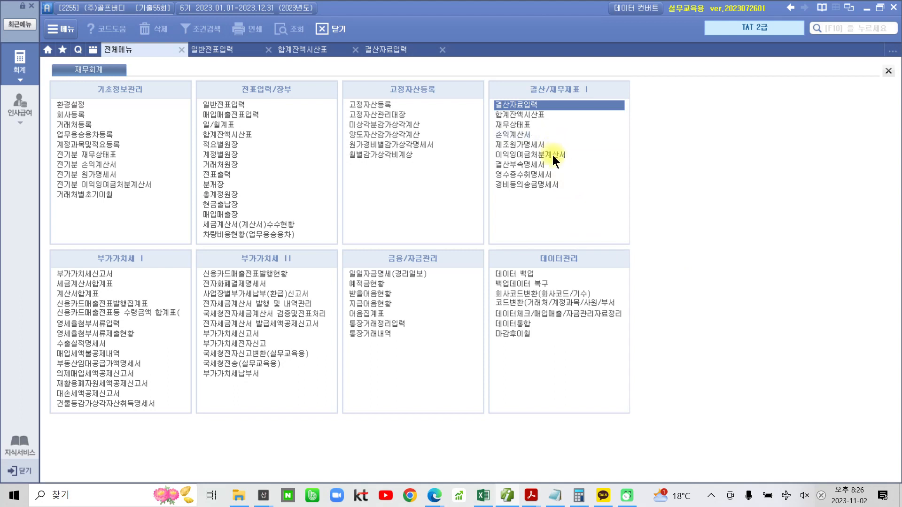
{"action": "left_click", "coordinate": [553, 155]}
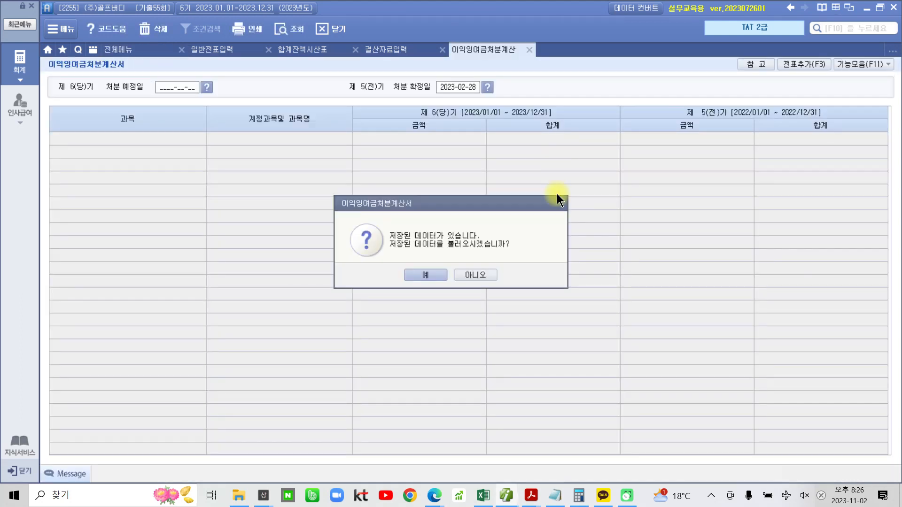
{"action": "left_click", "coordinate": [487, 276]}
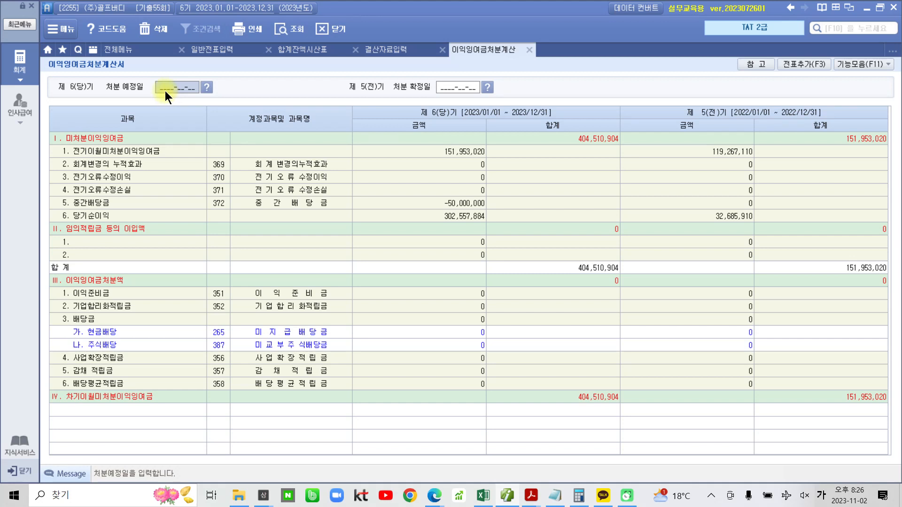
Step: Set 처분 예정일 to 2024-02-28 and 처분 확정일 to 2023-02-28, and add the 손익대체분개 entries to the general journal
{"action": "type", "text": "20240228"}
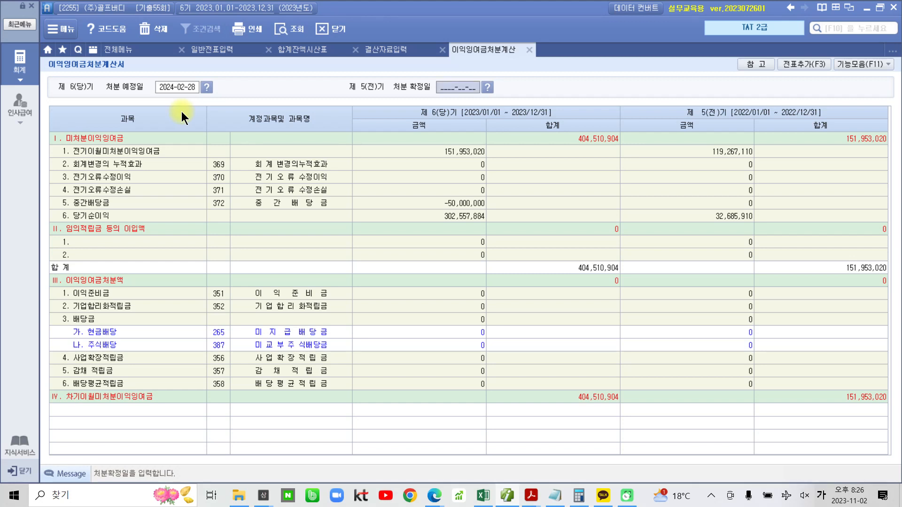
{"action": "type", "text": "2023-__-__"}
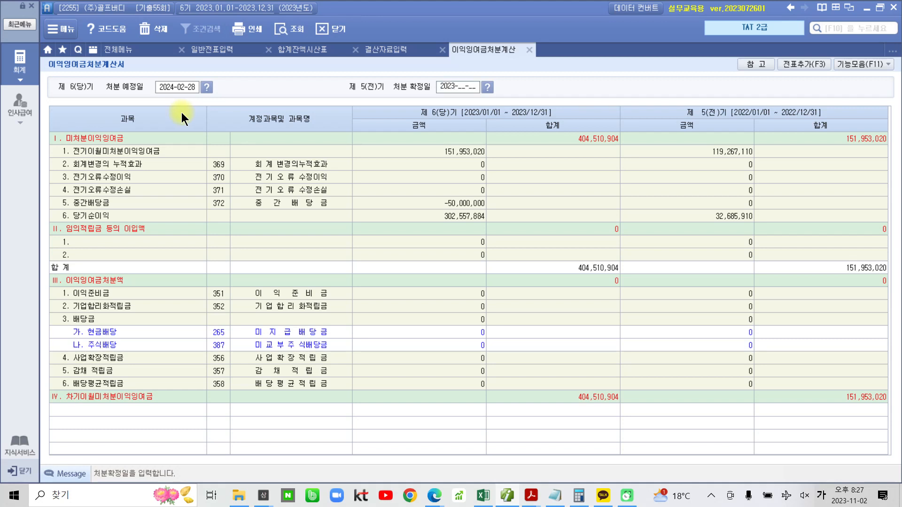
{"action": "type", "text": "0228"}
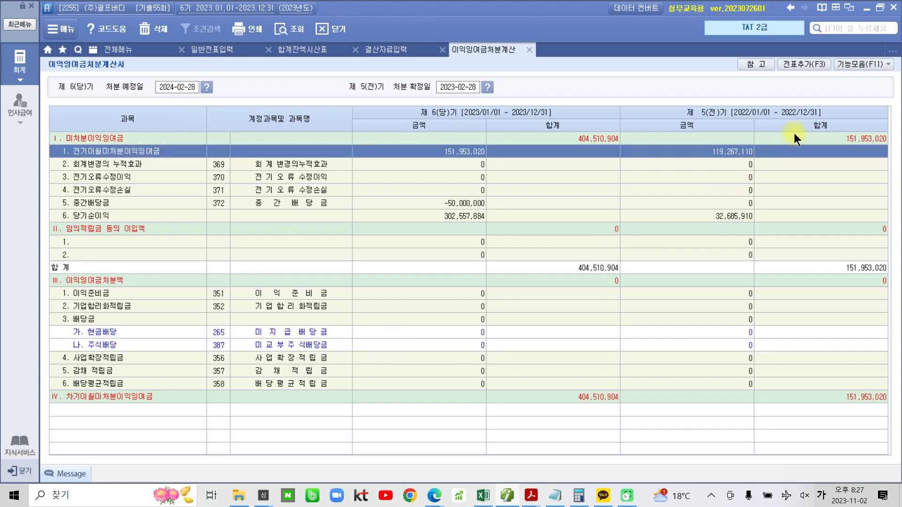
{"action": "left_click", "coordinate": [810, 64]}
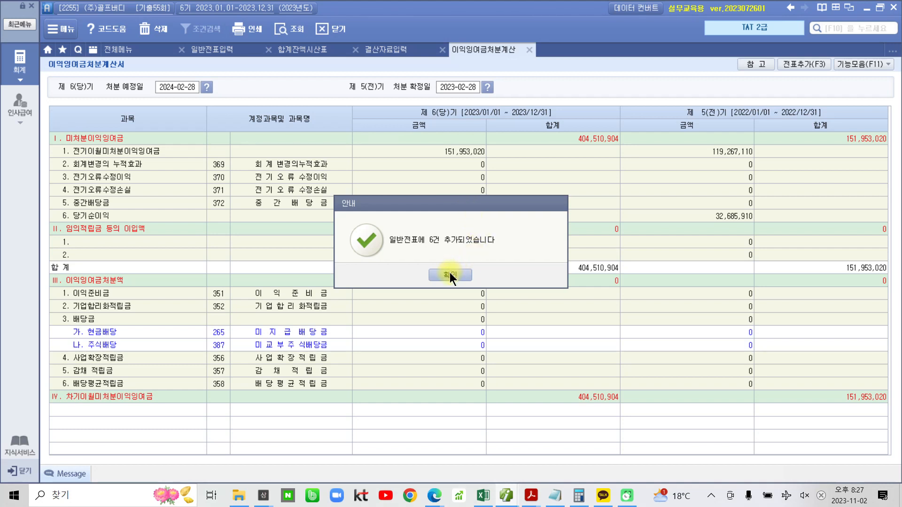
{"action": "left_click", "coordinate": [449, 273]}
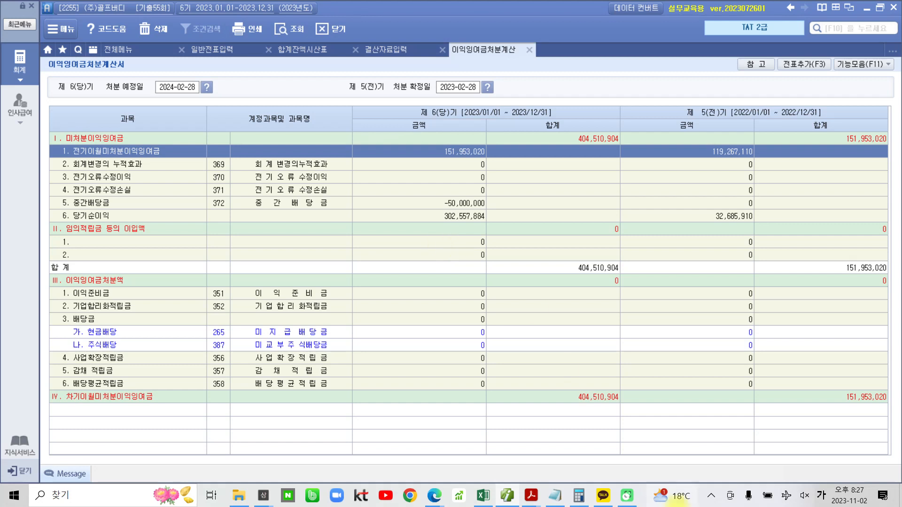
Step: Switch to the TAT Level 2 past-exam PDF in Acrobat and highlight 명세서(1) and 명세서제출 제외대상 in question 21
{"action": "left_click", "coordinate": [532, 496]}
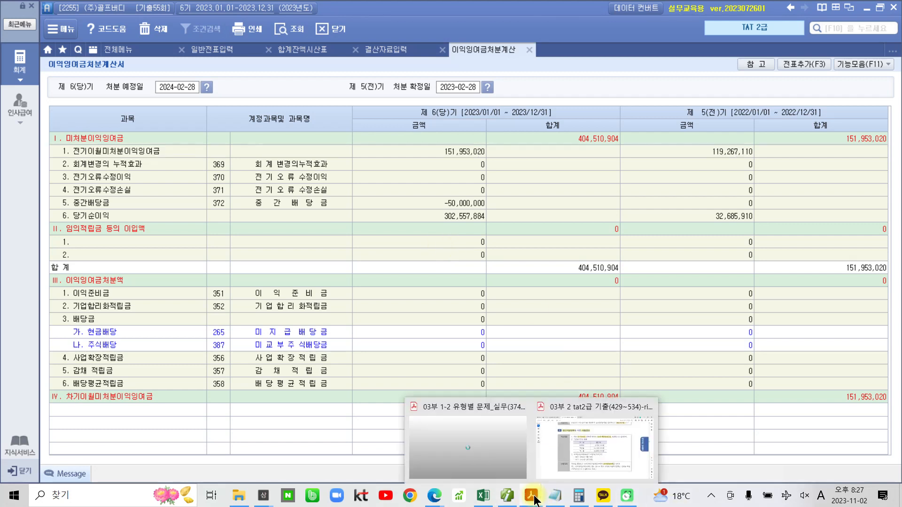
{"action": "left_click", "coordinate": [608, 463]}
{"action": "scroll", "coordinate": [383, 369], "scroll_direction": "down", "scroll_amount": 8}
{"action": "scroll", "coordinate": [338, 361], "scroll_direction": "down", "scroll_amount": 10}
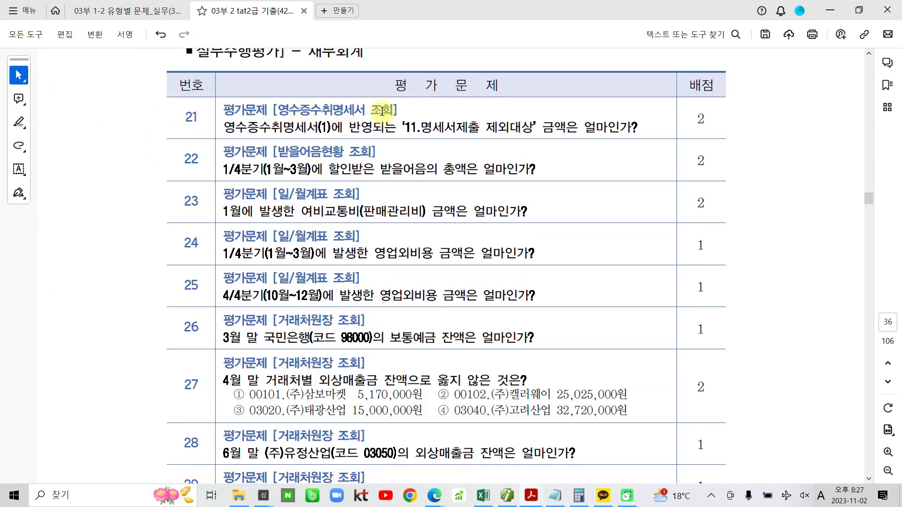
{"action": "left_click_drag", "start_coordinate": [283, 127], "coordinate": [331, 127]}
{"action": "left_click", "coordinate": [336, 104]}
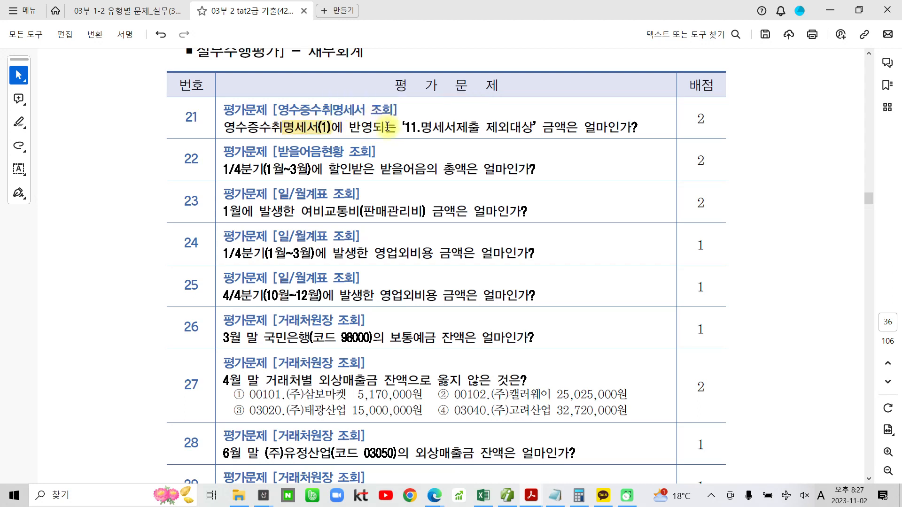
{"action": "left_click_drag", "start_coordinate": [420, 127], "coordinate": [512, 125]}
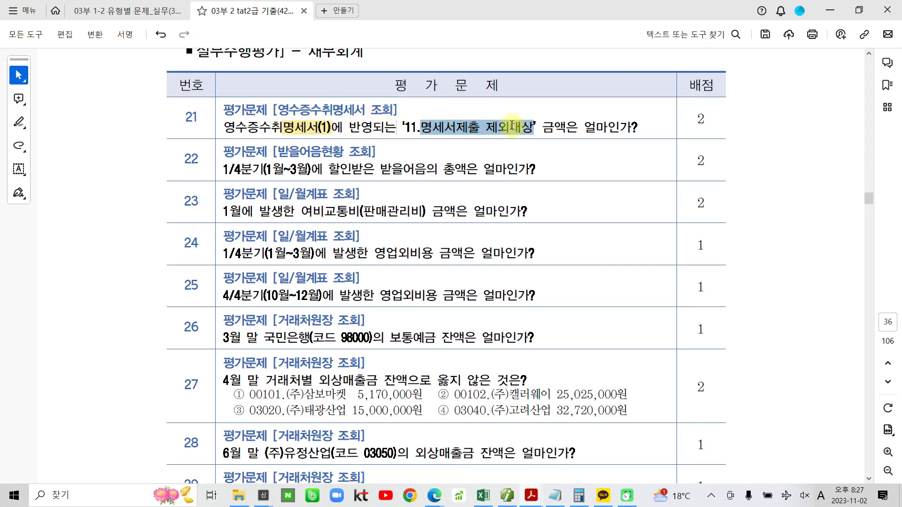
{"action": "left_click", "coordinate": [526, 102]}
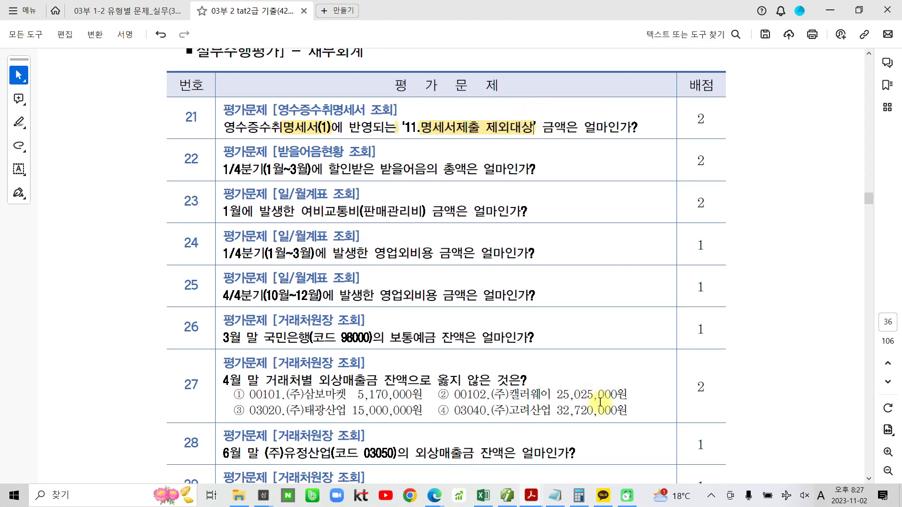
Step: Switch to the Smart A accounting program and look up the 11.명세서제출 제외대상 amount in 영수증수취명세서(1) for question 21
{"action": "left_click", "coordinate": [531, 497]}
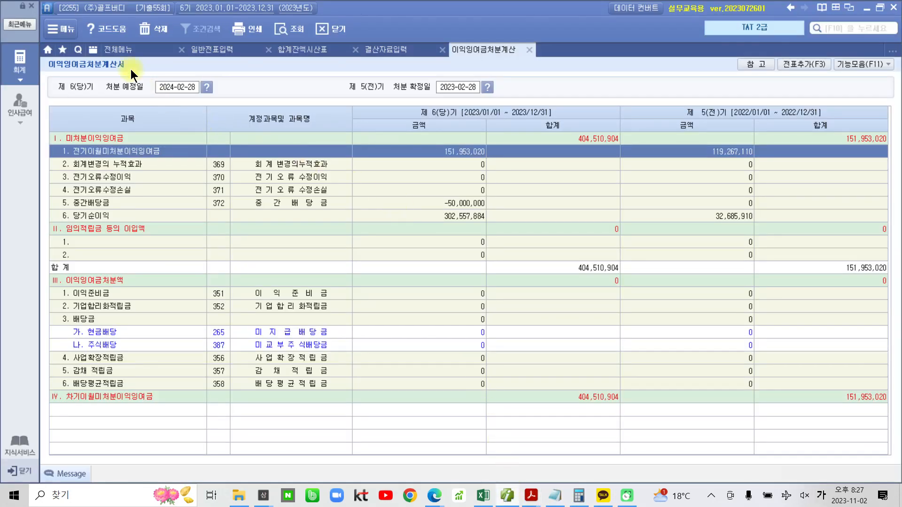
{"action": "left_click", "coordinate": [120, 48]}
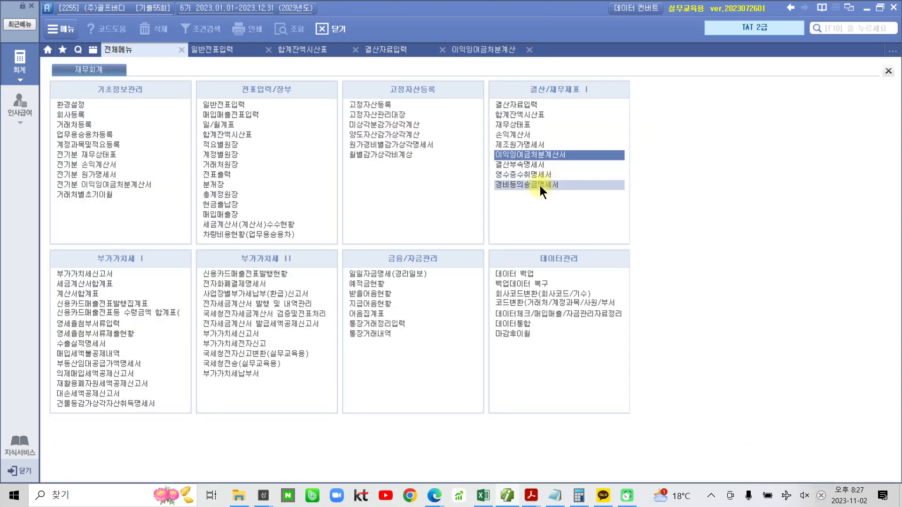
{"action": "left_click_drag", "start_coordinate": [481, 162], "coordinate": [616, 186]}
{"action": "left_click", "coordinate": [521, 173]}
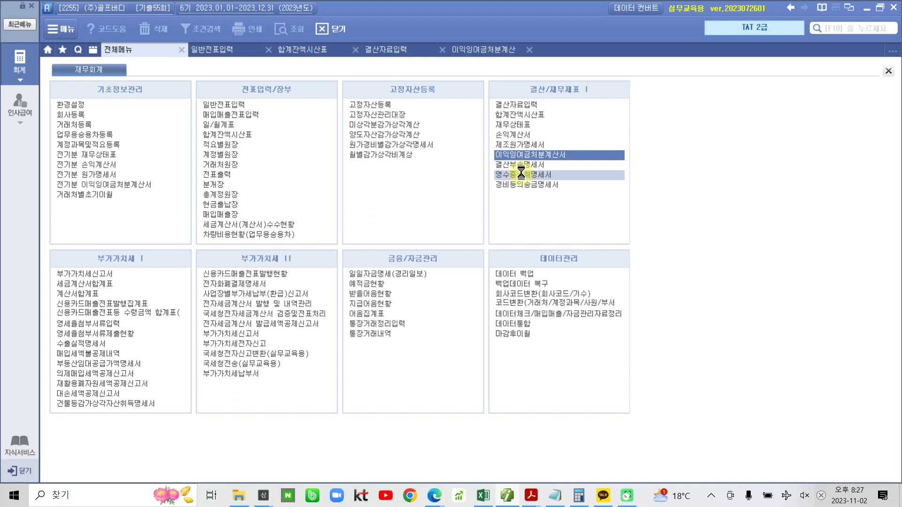
{"action": "left_click", "coordinate": [168, 79]}
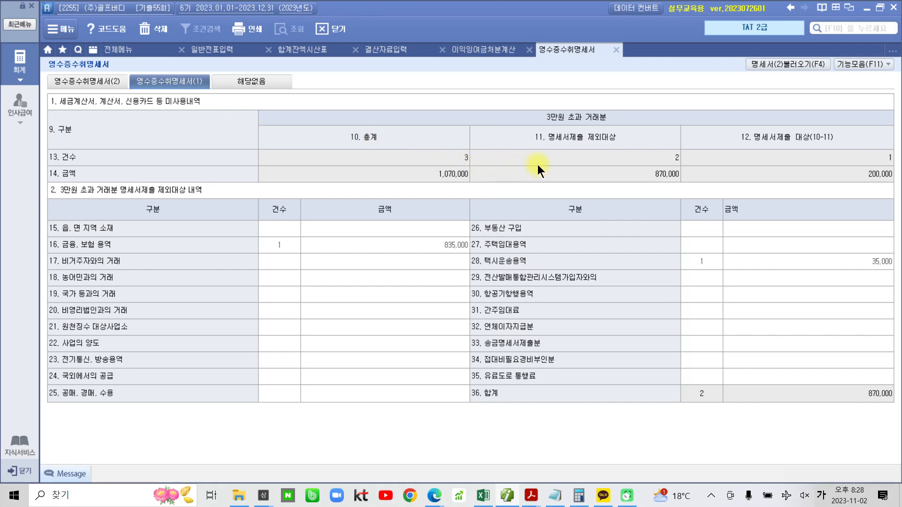
{"action": "mouse_move", "coordinate": [524, 120]}
{"action": "left_mouse_down"}
{"action": "mouse_move", "coordinate": [681, 162]}
{"action": "mouse_move", "coordinate": [681, 189]}
{"action": "left_mouse_up"}
{"action": "left_click_drag", "start_coordinate": [540, 145], "coordinate": [616, 145]}
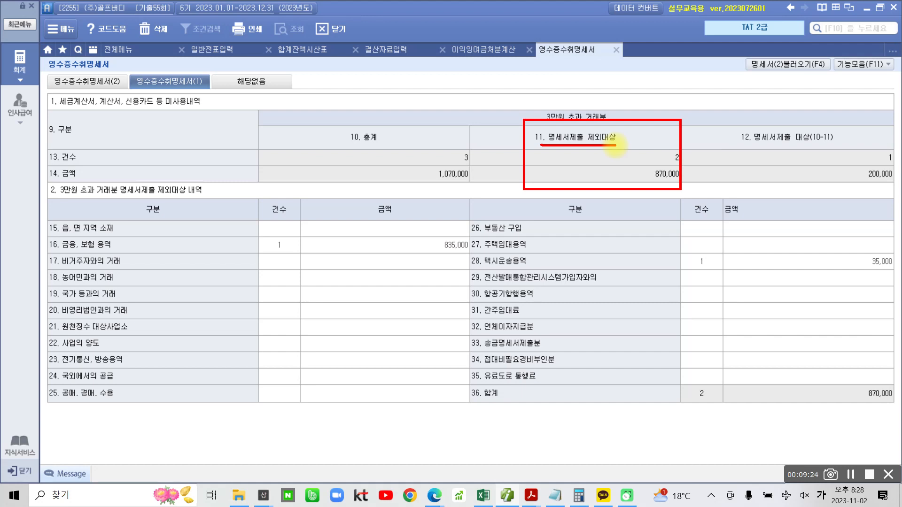
{"action": "mouse_move", "coordinate": [673, 164]}
{"action": "left_mouse_down"}
{"action": "mouse_move", "coordinate": [658, 165]}
{"action": "mouse_move", "coordinate": [665, 185]}
{"action": "mouse_move", "coordinate": [679, 174]}
{"action": "mouse_move", "coordinate": [658, 169]}
{"action": "mouse_move", "coordinate": [640, 179]}
{"action": "left_mouse_up"}
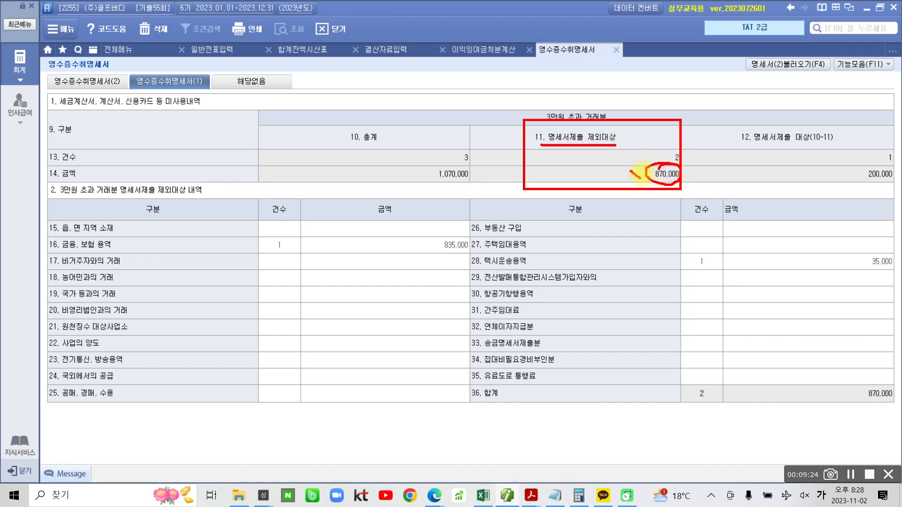
{"action": "key", "text": "Escape"}
{"action": "left_click", "coordinate": [665, 177]}
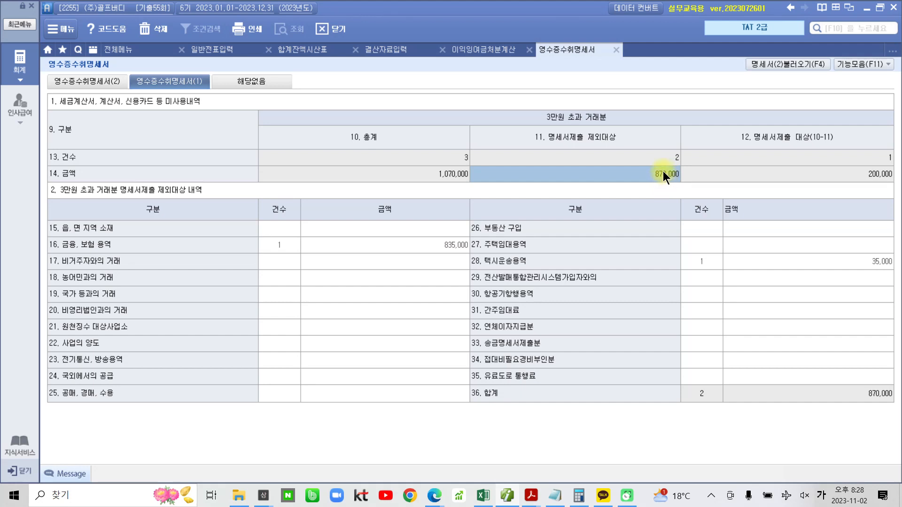
Step: Open the 어음조회 view of 받을어음현황 and set 조회구분 to 2.할인 based on 1.거래일
{"action": "left_click", "coordinate": [120, 50]}
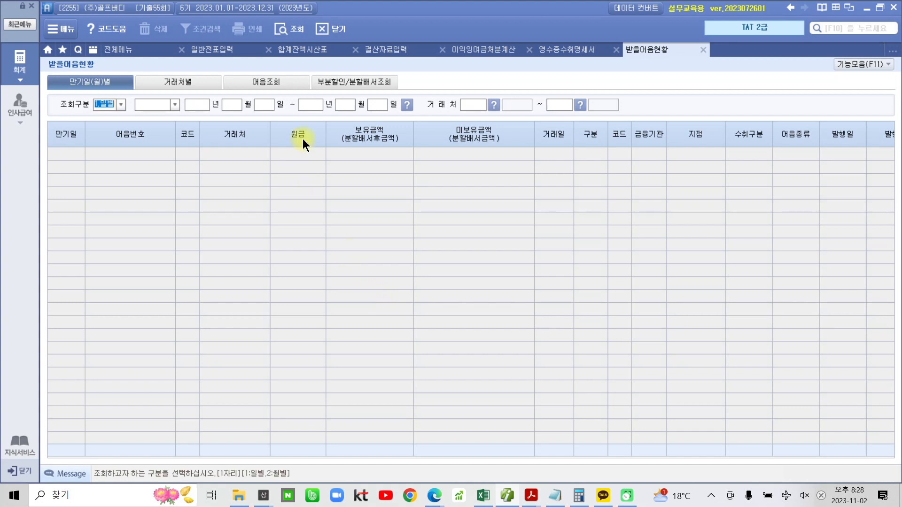
{"action": "left_click", "coordinate": [254, 83]}
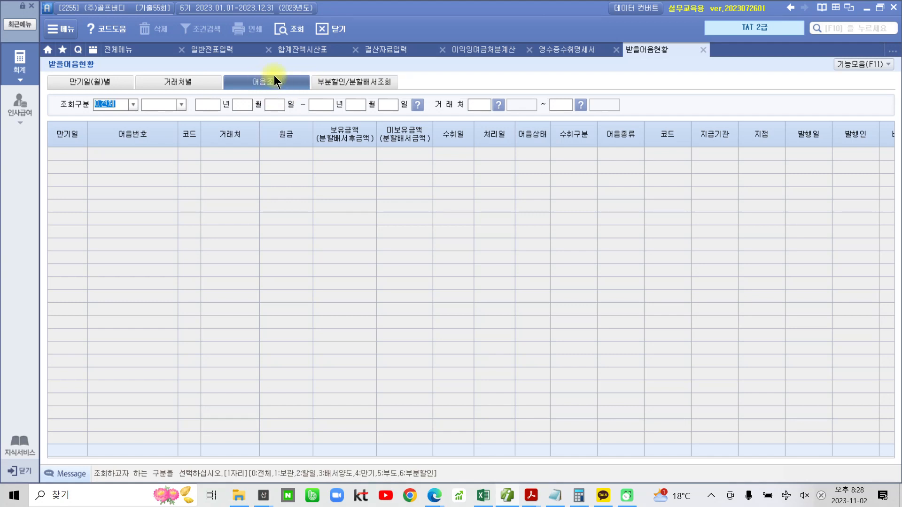
{"action": "left_click", "coordinate": [133, 105]}
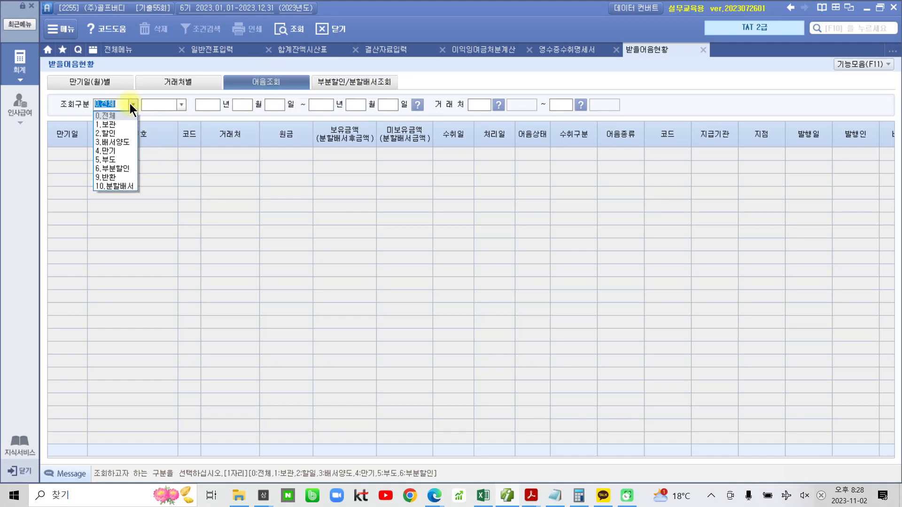
{"action": "left_click", "coordinate": [116, 132]}
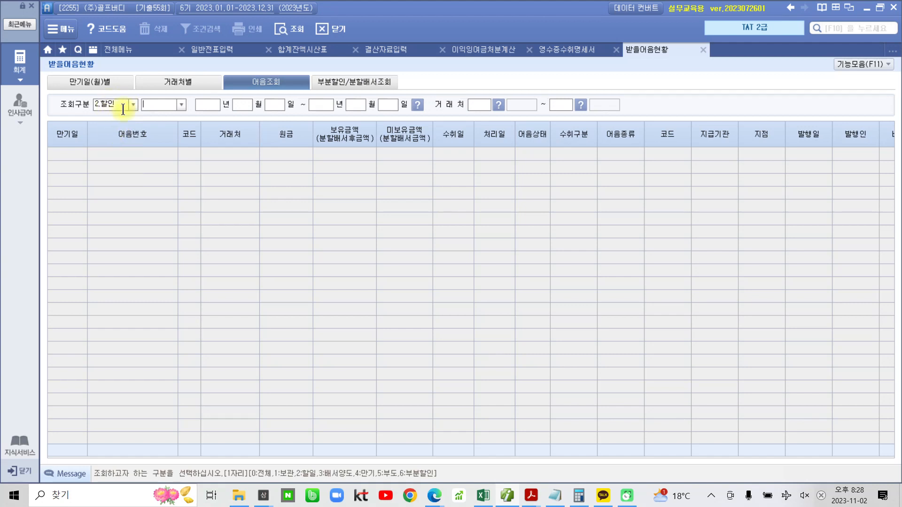
{"action": "left_click", "coordinate": [180, 104]}
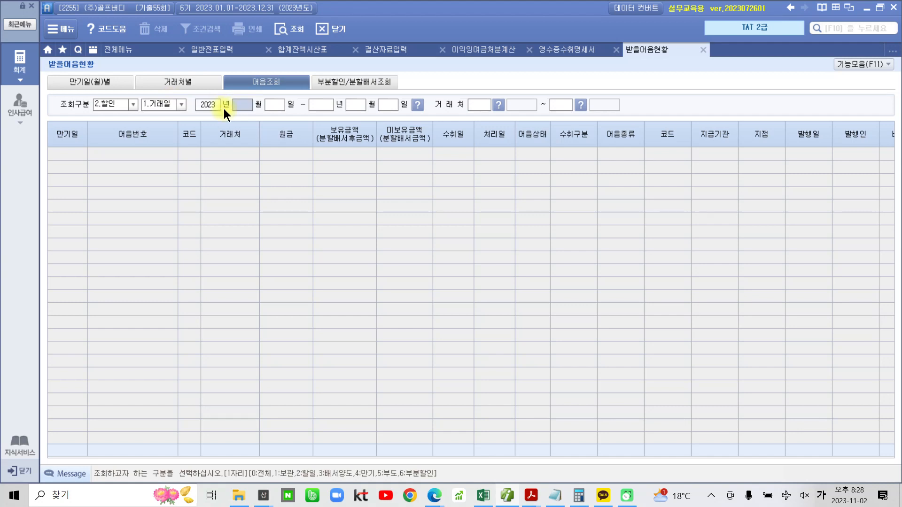
Step: List the discounted notes for 2023-01-01 to 2023-03-31, covering all 거래처 from first to last
{"action": "key", "text": "Return"}
{"action": "type", "text": "1"}
{"action": "key", "text": "Return"}
{"action": "key", "text": "Return"}
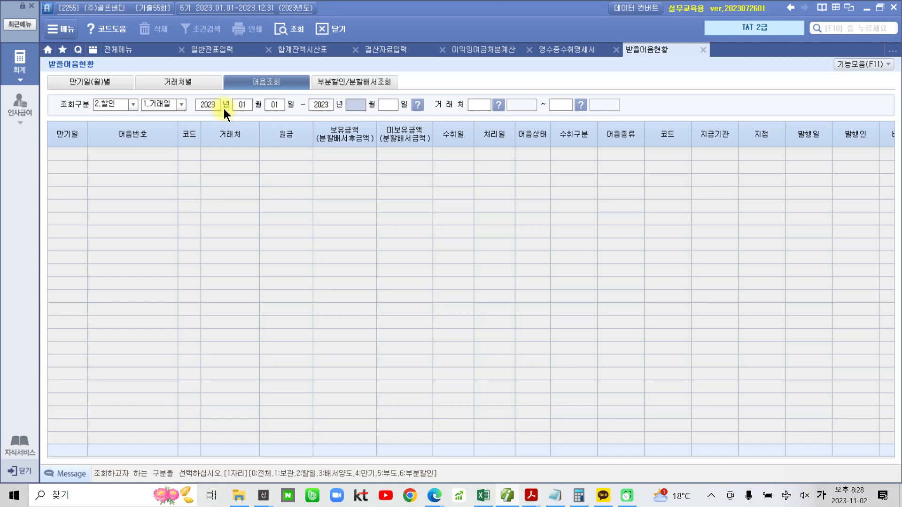
{"action": "type", "text": "3"}
{"action": "key", "text": "Return"}
{"action": "type", "text": "31"}
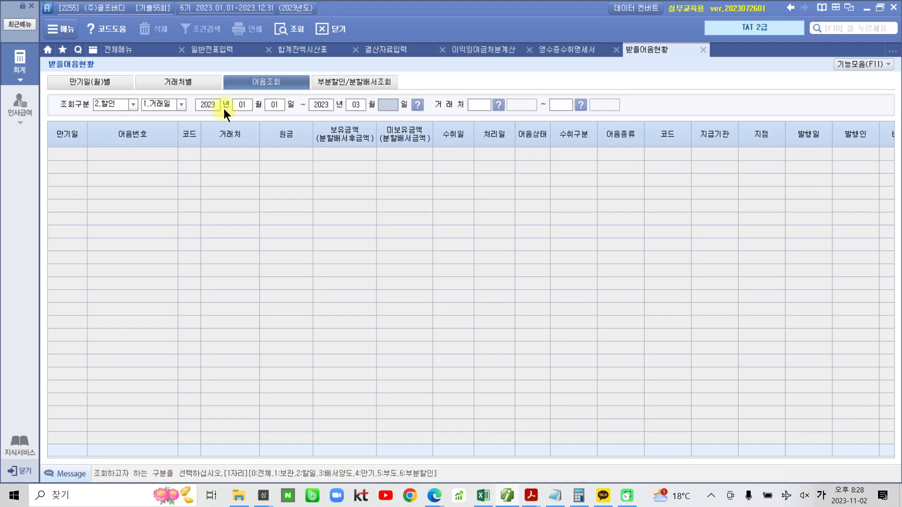
{"action": "key", "text": "Return"}
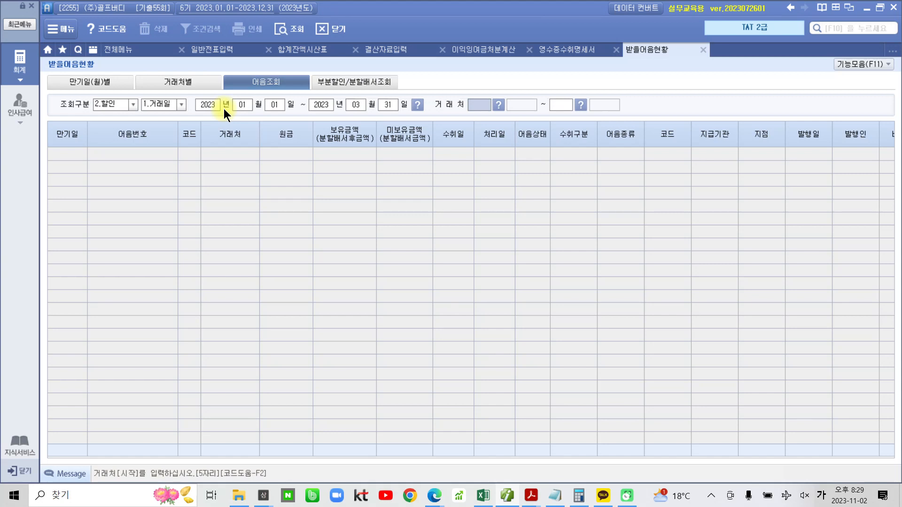
{"action": "key", "text": "Return"}
{"action": "key", "text": "Return"}
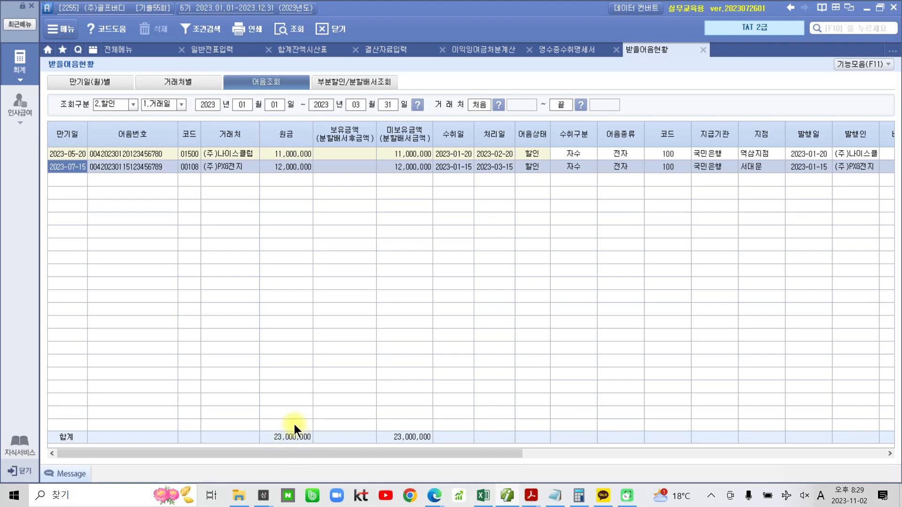
Step: Open the 월계표 view of 일/월계표 for January 2023
{"action": "left_click", "coordinate": [125, 50]}
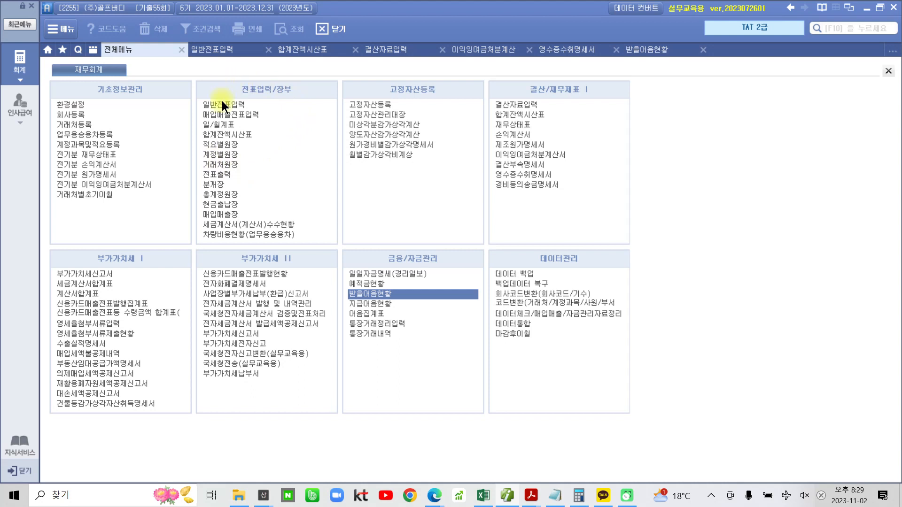
{"action": "left_click", "coordinate": [225, 125]}
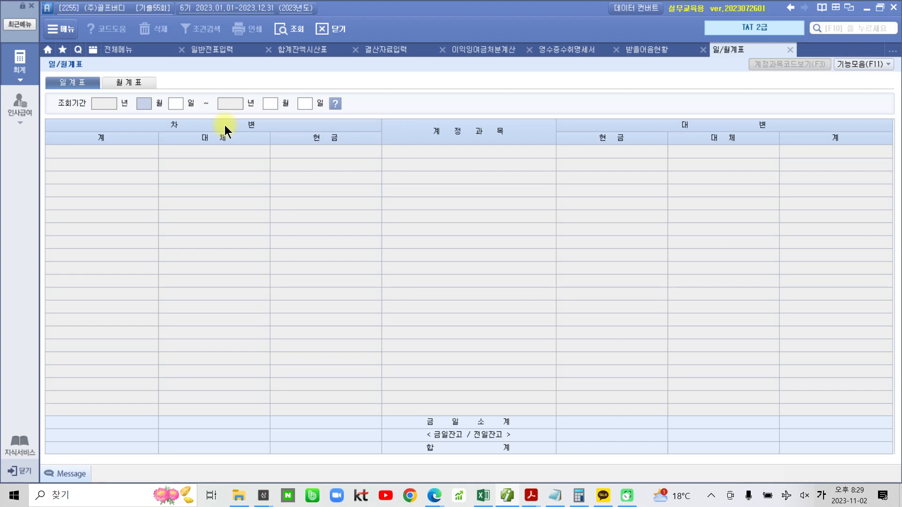
{"action": "left_click", "coordinate": [133, 86]}
{"action": "type", "text": "1"}
{"action": "key", "text": "Return"}
{"action": "type", "text": "1"}
{"action": "key", "text": "Return"}
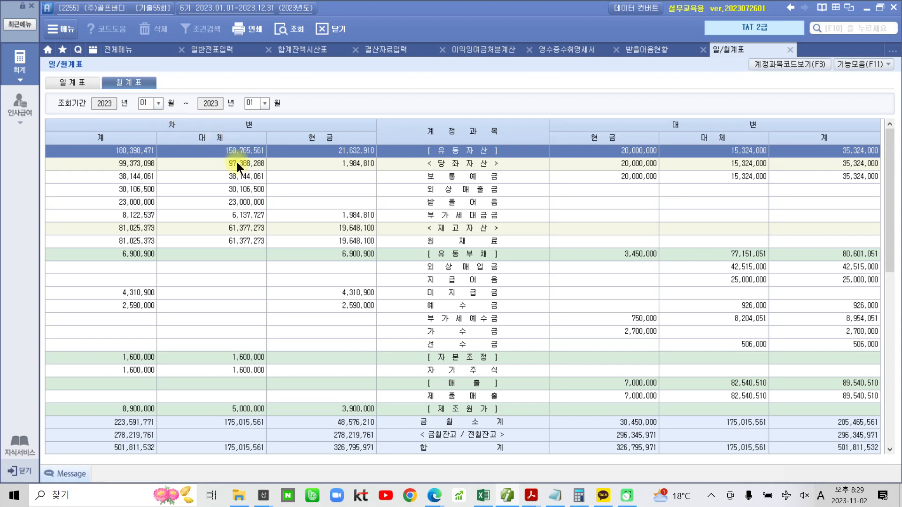
Step: Compare the 제조경비 and 판매관리비 expense accounts in the January 월계표 and examine the 여비교통비 amount under 판매관리비
{"action": "left_click", "coordinate": [385, 229]}
{"action": "scroll", "coordinate": [386, 231], "scroll_direction": "down", "scroll_amount": 6}
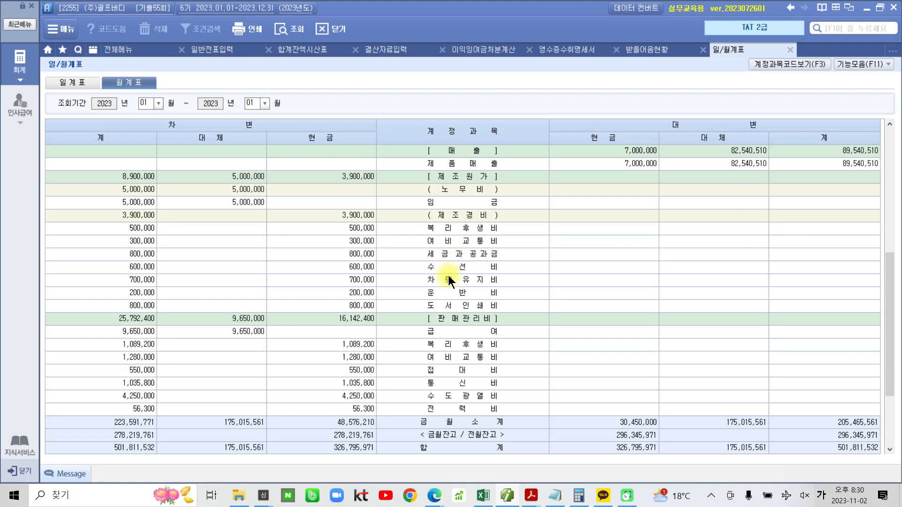
{"action": "left_click", "coordinate": [455, 242]}
{"action": "scroll", "coordinate": [427, 291], "scroll_direction": "down", "scroll_amount": 3}
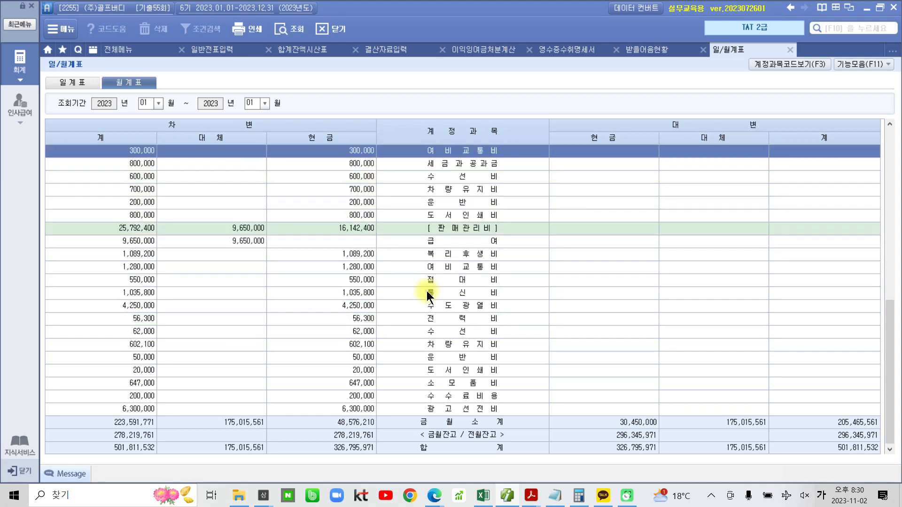
{"action": "left_click", "coordinate": [446, 268]}
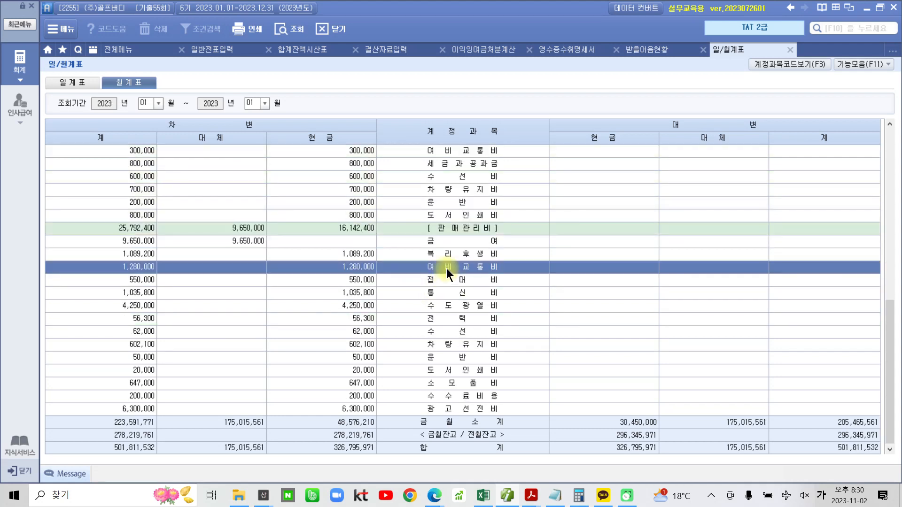
{"action": "scroll", "coordinate": [440, 268], "scroll_direction": "up", "scroll_amount": 3}
{"action": "left_click", "coordinate": [441, 305]}
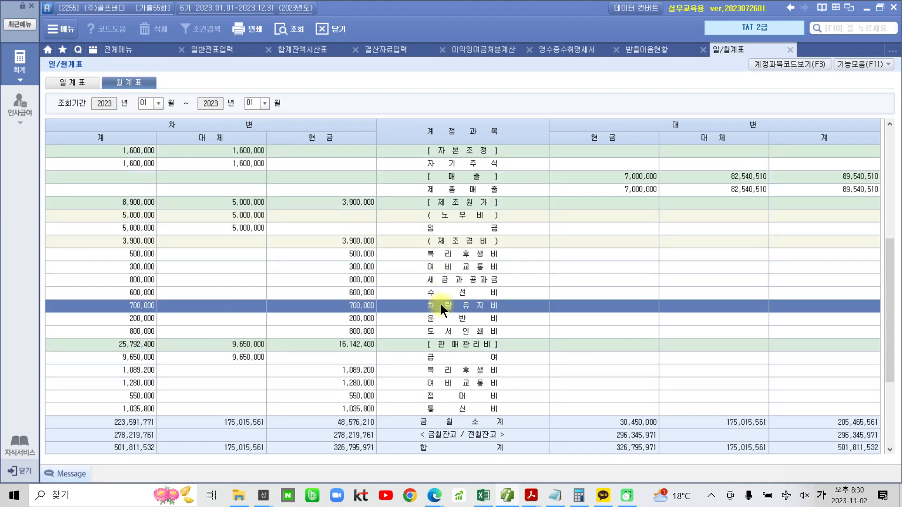
{"action": "scroll", "coordinate": [440, 298], "scroll_direction": "down", "scroll_amount": 3}
{"action": "left_click", "coordinate": [446, 271]}
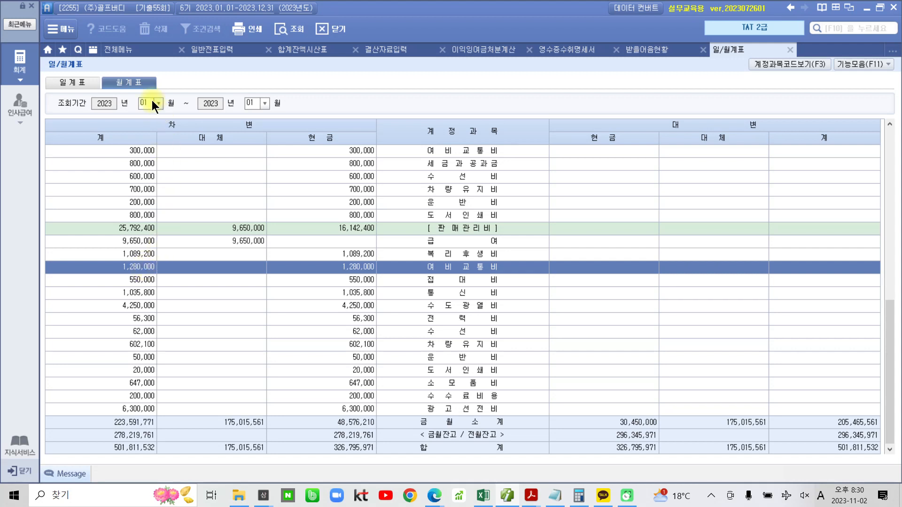
Step: Extend the 월계표 period to March and look up the debit total of 영업외비용 for January to March 2023
{"action": "left_click", "coordinate": [265, 104]}
{"action": "left_click", "coordinate": [262, 131]}
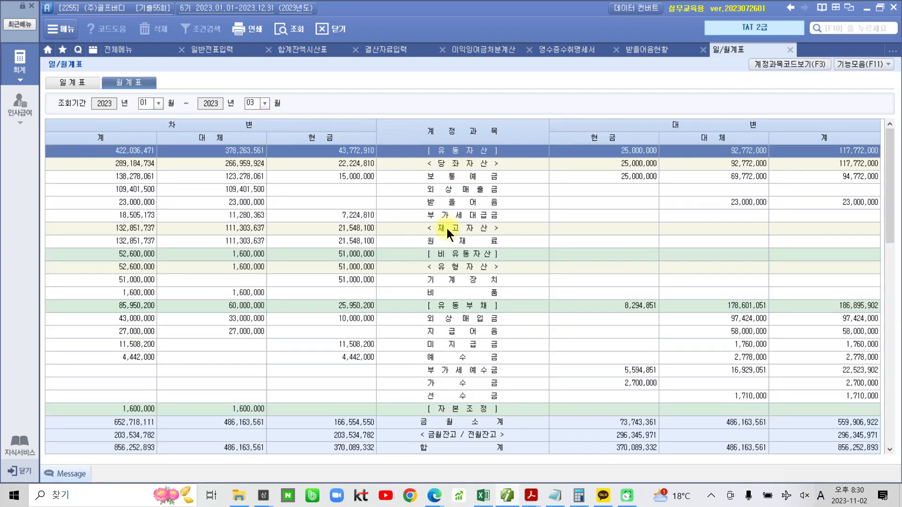
{"action": "scroll", "coordinate": [451, 224], "scroll_direction": "down", "scroll_amount": 10}
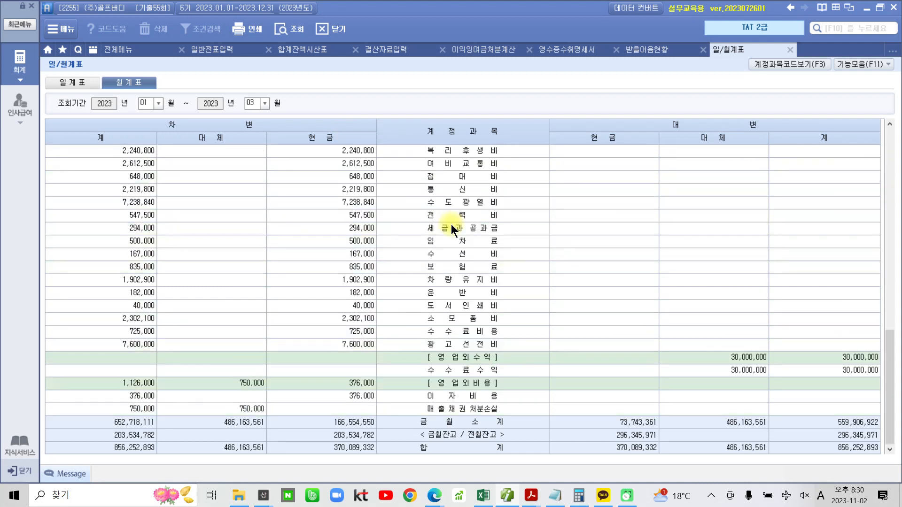
{"action": "left_click", "coordinate": [466, 385]}
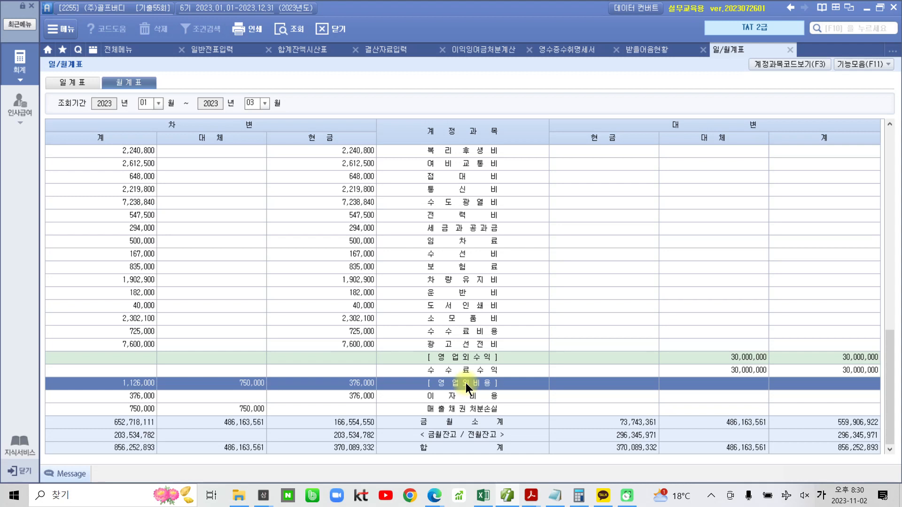
{"action": "left_click", "coordinate": [121, 383]}
Step: Change the 월계표 period to October through December 2023 and look up the debit total of 영업외비용
{"action": "left_click", "coordinate": [157, 102]}
{"action": "left_click", "coordinate": [139, 191]}
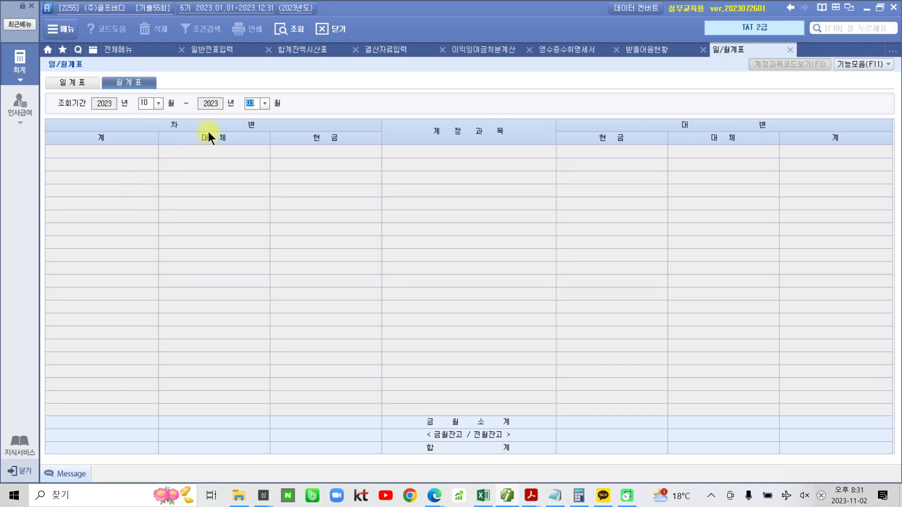
{"action": "left_click", "coordinate": [261, 101]}
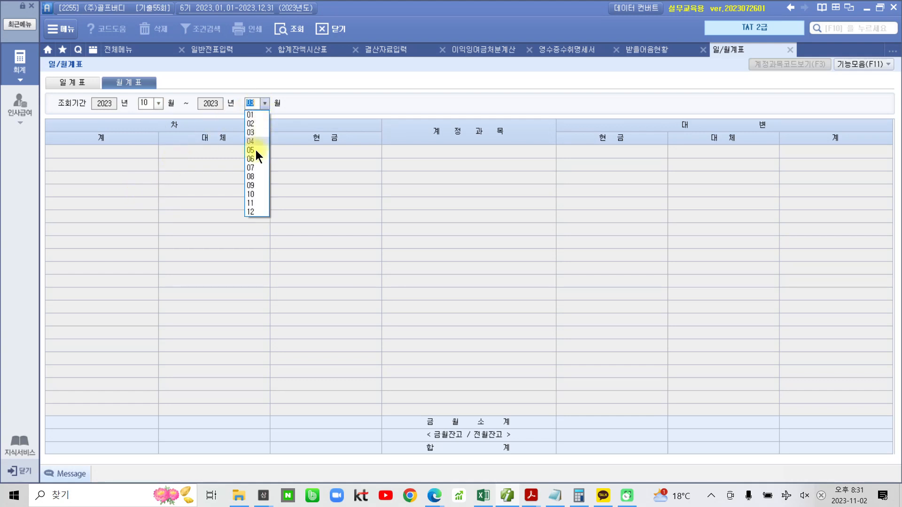
{"action": "left_click", "coordinate": [249, 211]}
{"action": "scroll", "coordinate": [284, 286], "scroll_direction": "down", "scroll_amount": 3}
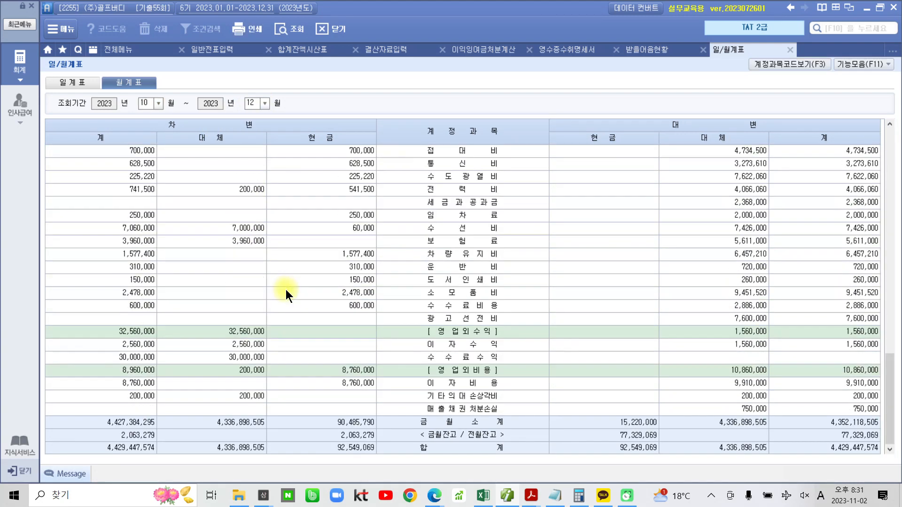
{"action": "left_click", "coordinate": [156, 370]}
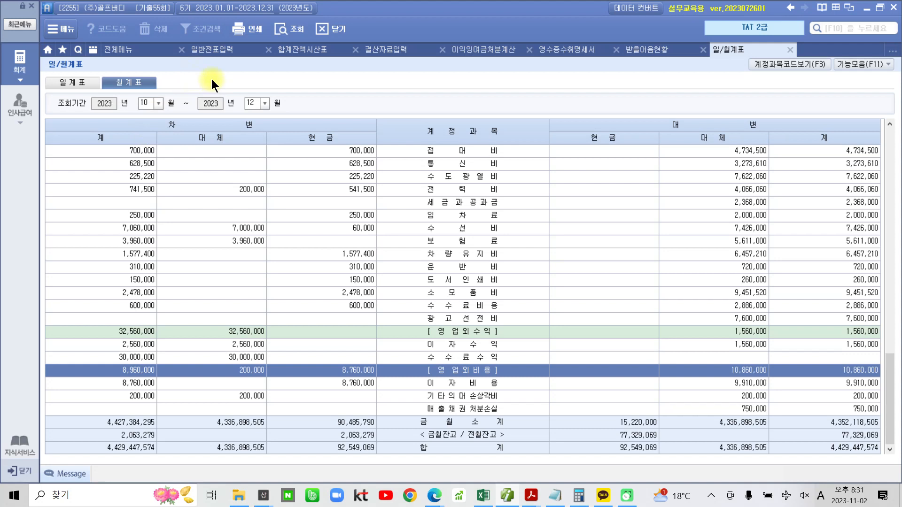
Step: Open 거래처원장 and look up the 국민은행 balance of account 103 보통예금 for 2023-01-01 to 2023-03-31 across all 거래처
{"action": "left_click", "coordinate": [130, 49]}
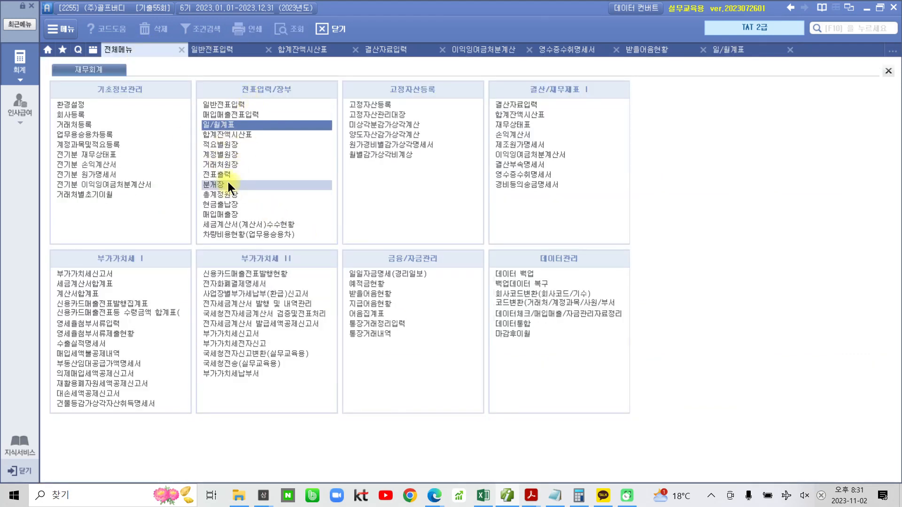
{"action": "left_click", "coordinate": [237, 164]}
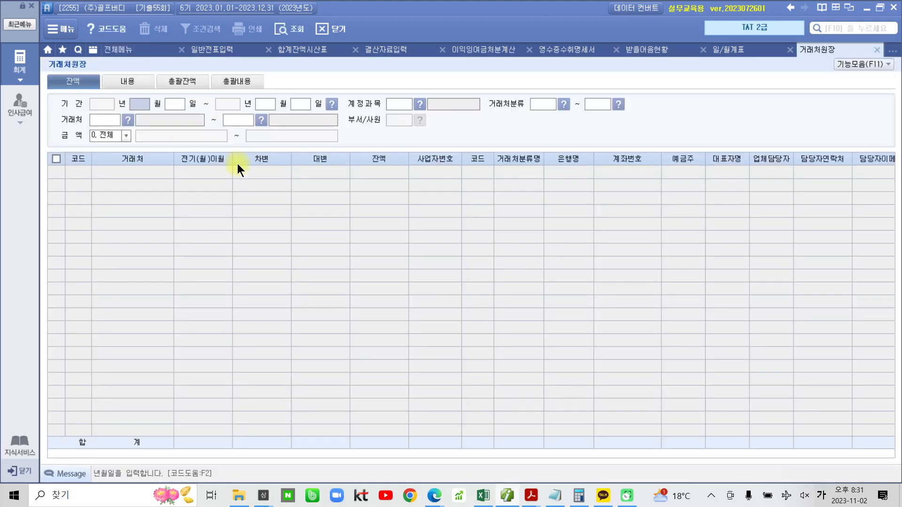
{"action": "type", "text": "01"}
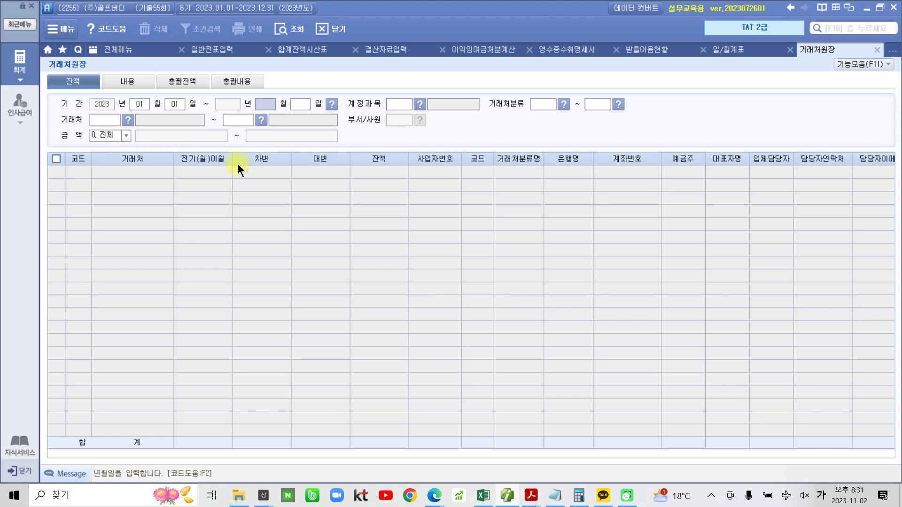
{"action": "type", "text": "010331"}
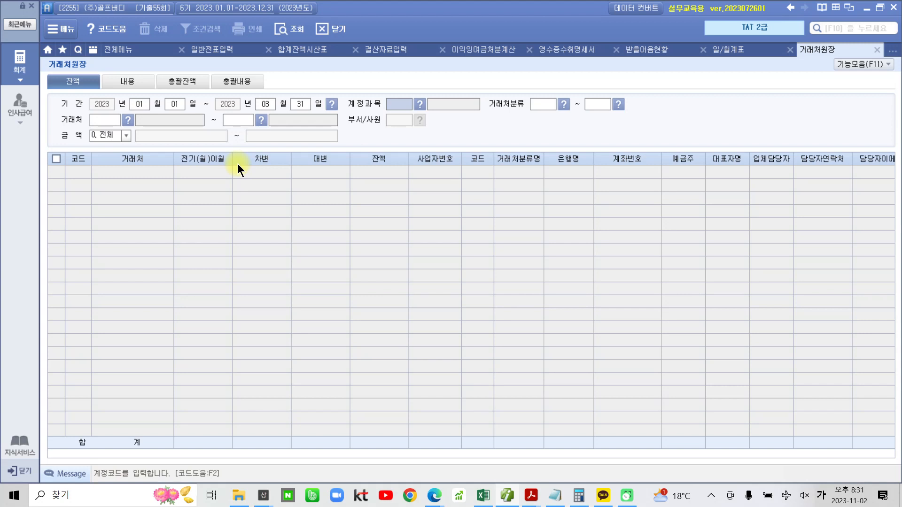
{"action": "type", "text": "103"}
{"action": "key", "text": "Return"}
{"action": "key", "text": "Return"}
{"action": "key", "text": "Return"}
{"action": "key", "text": "Return"}
{"action": "key", "text": "Return"}
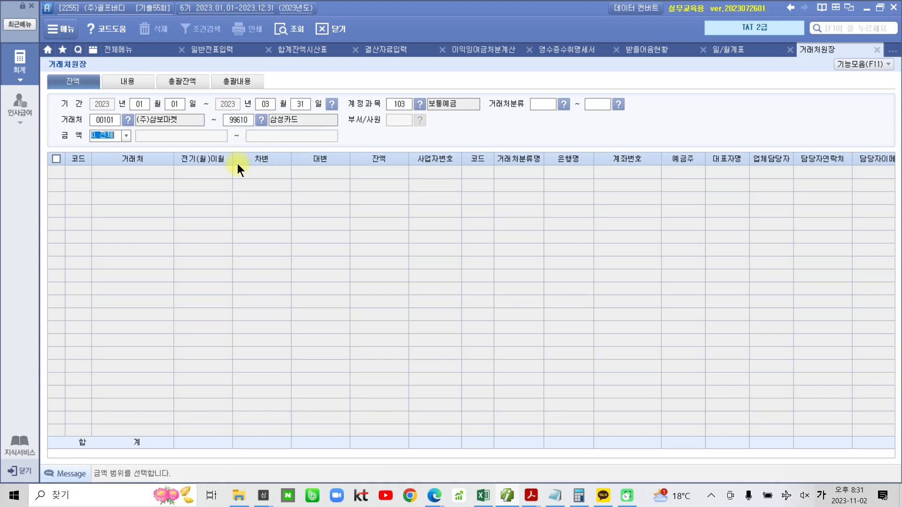
{"action": "key", "text": "Return"}
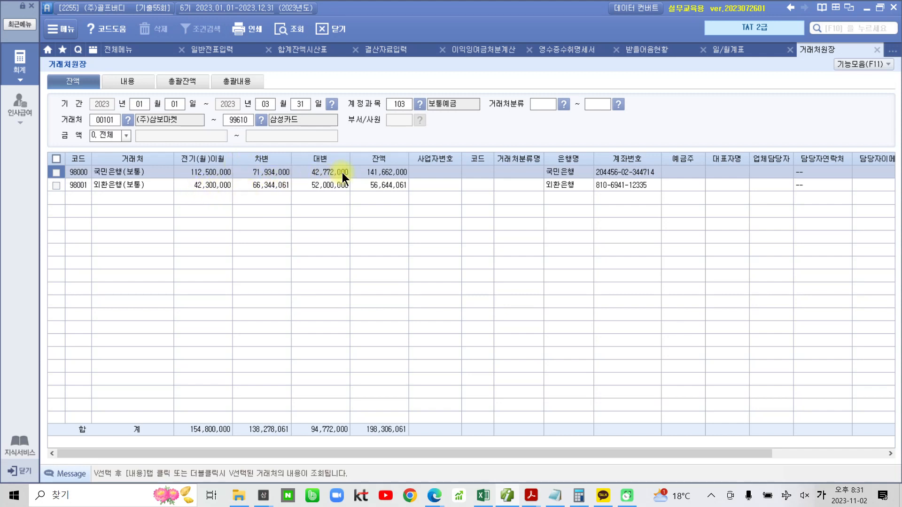
{"action": "left_click", "coordinate": [365, 176]}
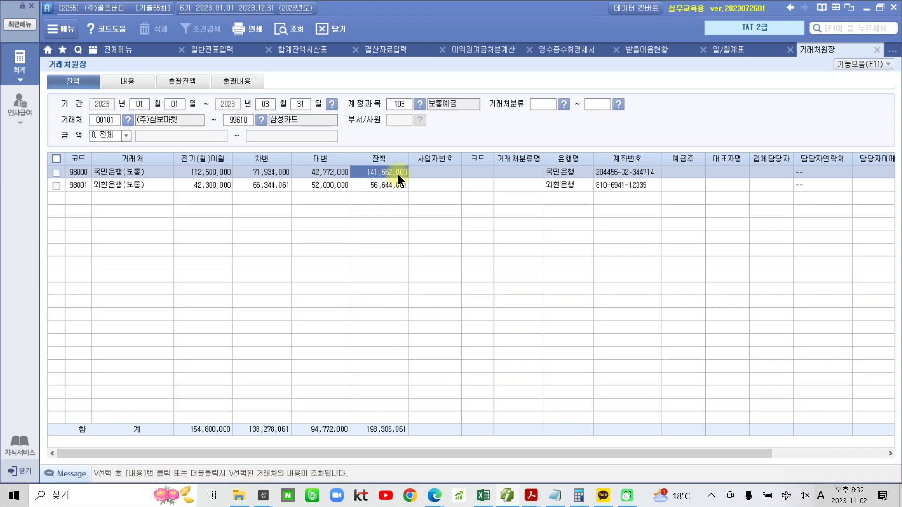
Step: Set the 거래처원장 end date to 2023-04-30 and account to 108 외상매출금, and look up the balance of (주)캘러웨이
{"action": "left_click", "coordinate": [264, 104]}
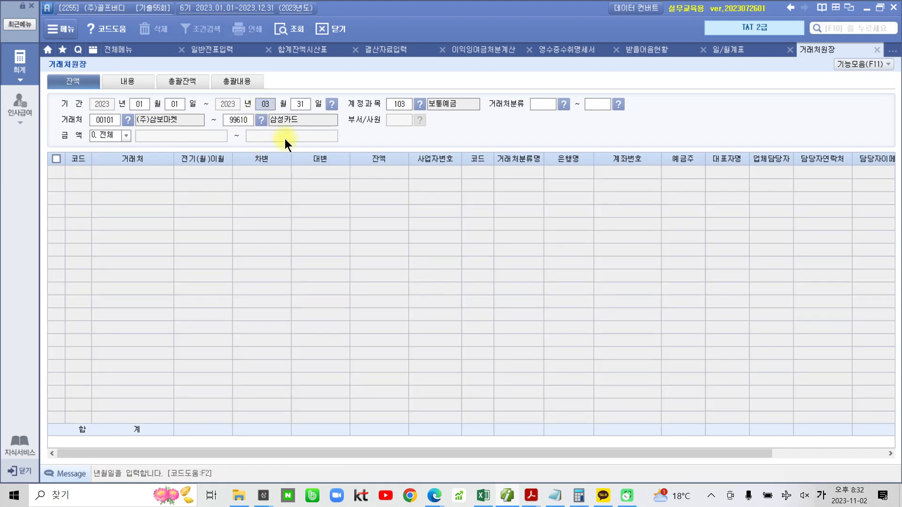
{"action": "type", "text": "4"}
{"action": "key", "text": "Return"}
{"action": "key", "text": "Return"}
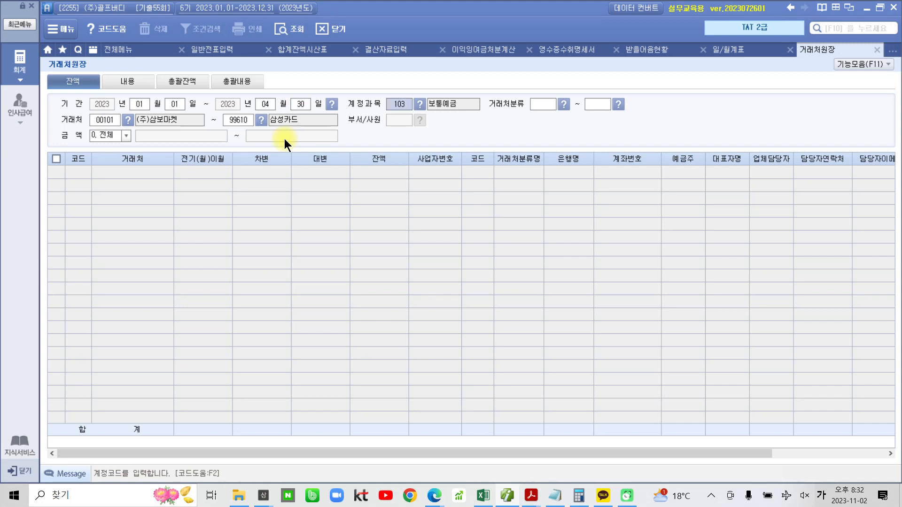
{"action": "type", "text": "108"}
{"action": "key", "text": "Return"}
{"action": "key", "text": "Return"}
{"action": "key", "text": "Return"}
{"action": "key", "text": "Return"}
{"action": "key", "text": "Return"}
{"action": "key", "text": "Return"}
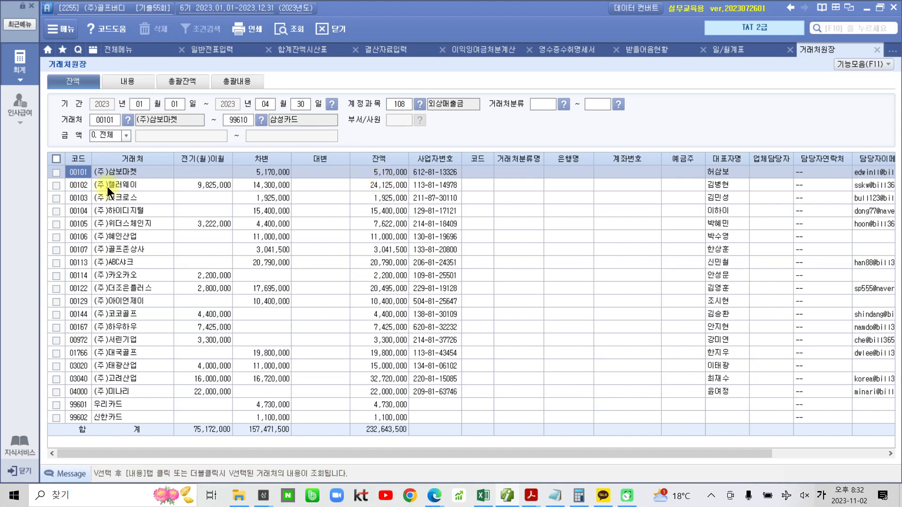
{"action": "left_click", "coordinate": [94, 184]}
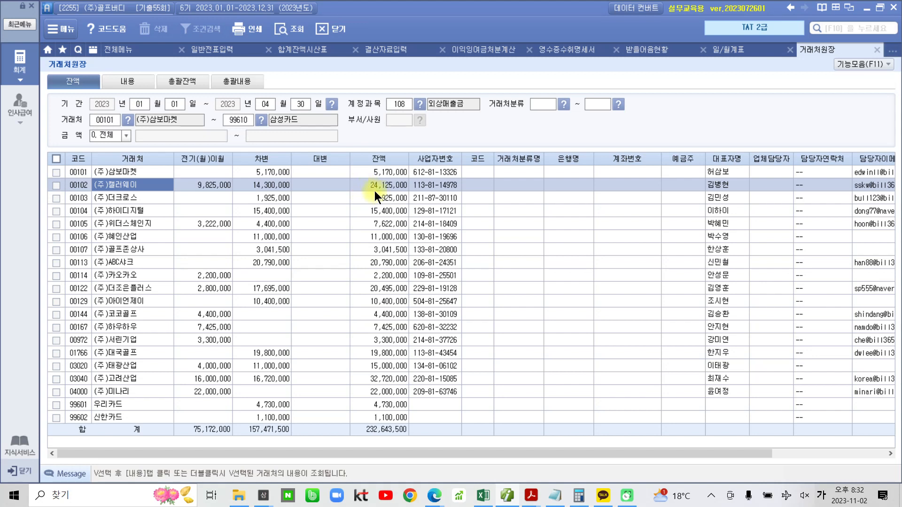
Step: Switch to the exam PDF in Acrobat, highlight choice ② of question 27, and read the questions that follow
{"action": "mouse_move", "coordinate": [539, 500]}
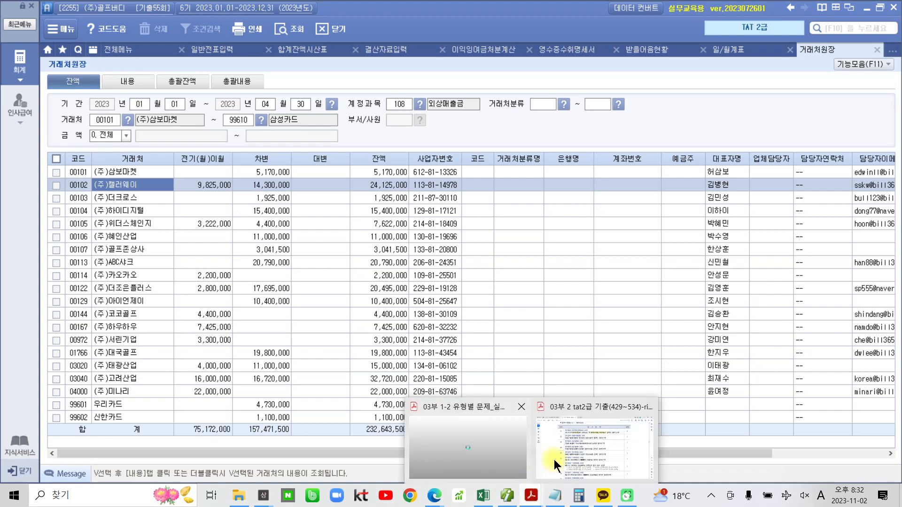
{"action": "left_click", "coordinate": [543, 467]}
{"action": "scroll", "coordinate": [488, 346], "scroll_direction": "down", "scroll_amount": 3}
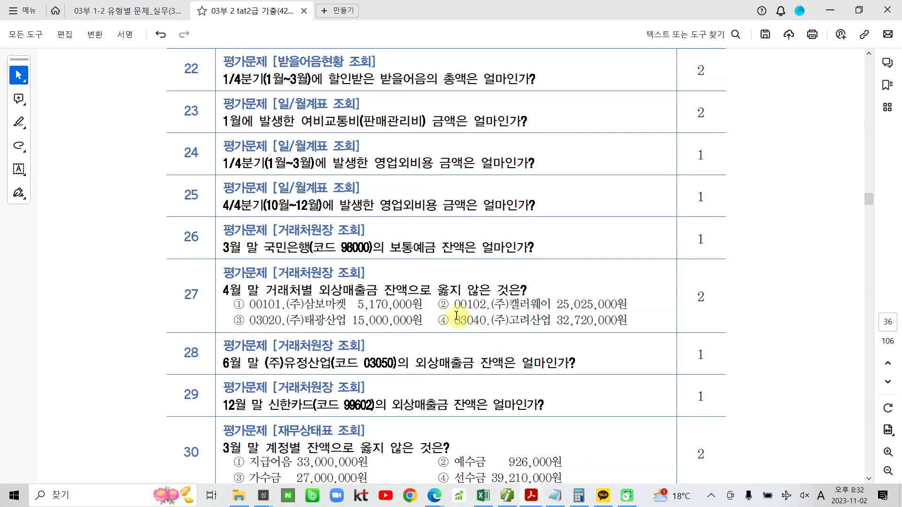
{"action": "left_click", "coordinate": [463, 288]}
{"action": "scroll", "coordinate": [431, 334], "scroll_direction": "down", "scroll_amount": 3}
{"action": "scroll", "coordinate": [430, 334], "scroll_direction": "down", "scroll_amount": 7}
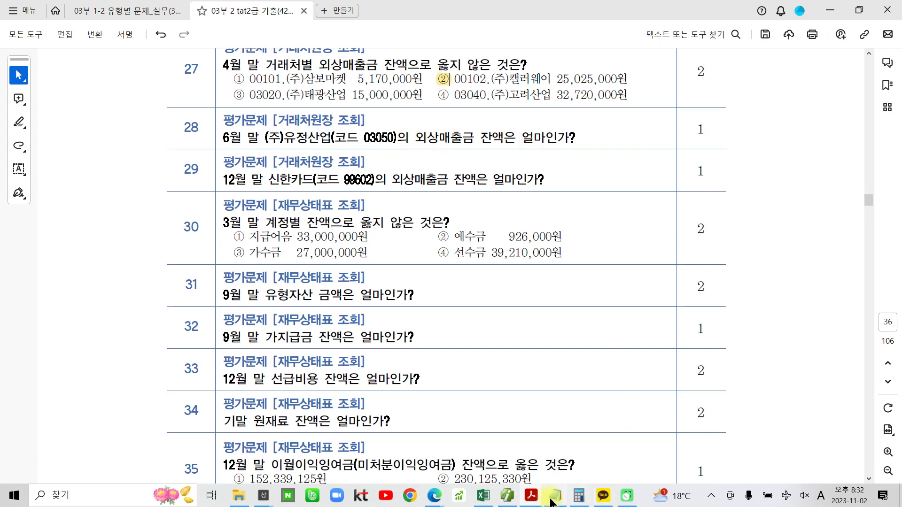
Step: Return to the accounting program, set the 거래처원장 end date to 2023-06-30, and look up the 외상매출금 balance of 03050 (주)유정산업
{"action": "left_click", "coordinate": [517, 497]}
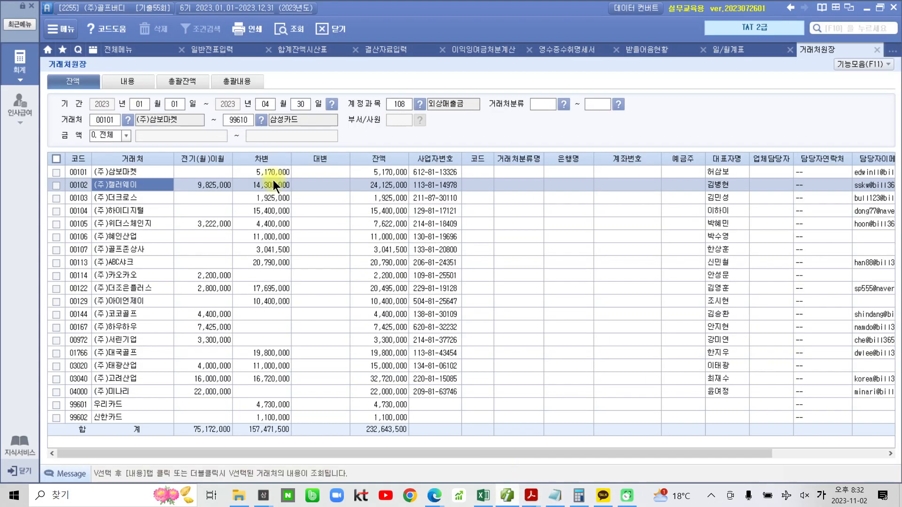
{"action": "left_click", "coordinate": [259, 104]}
{"action": "type", "text": "06"}
{"action": "key", "text": "Return"}
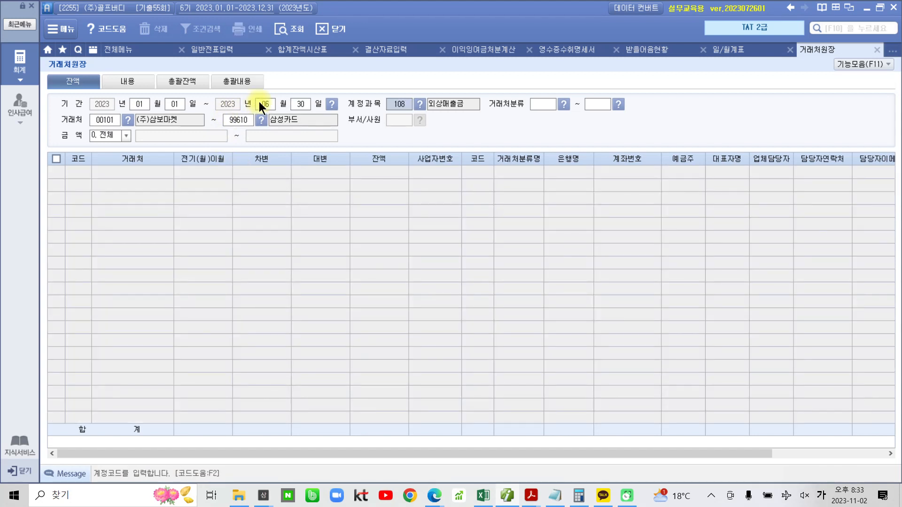
{"action": "key", "text": "Return"}
{"action": "key", "text": "Return"}
{"action": "key", "text": "Return"}
{"action": "key", "text": "Return"}
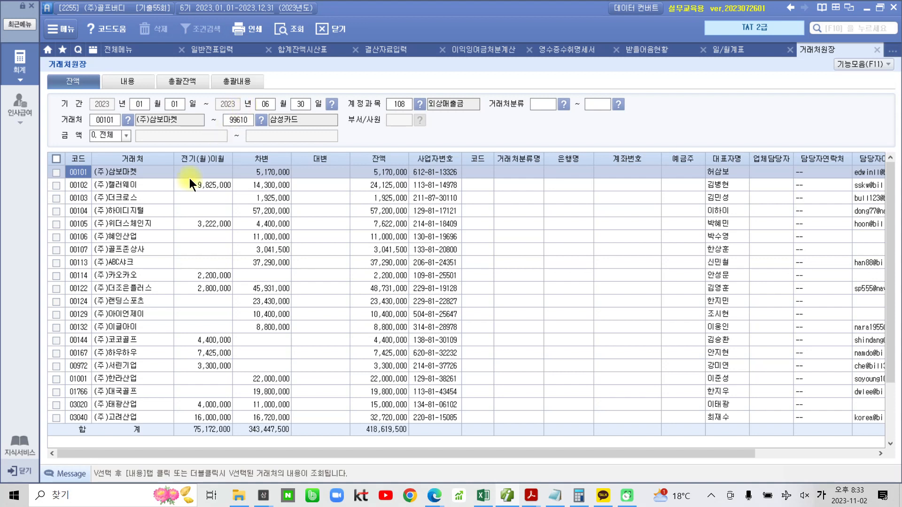
{"action": "scroll", "coordinate": [106, 316], "scroll_direction": "down", "scroll_amount": 2}
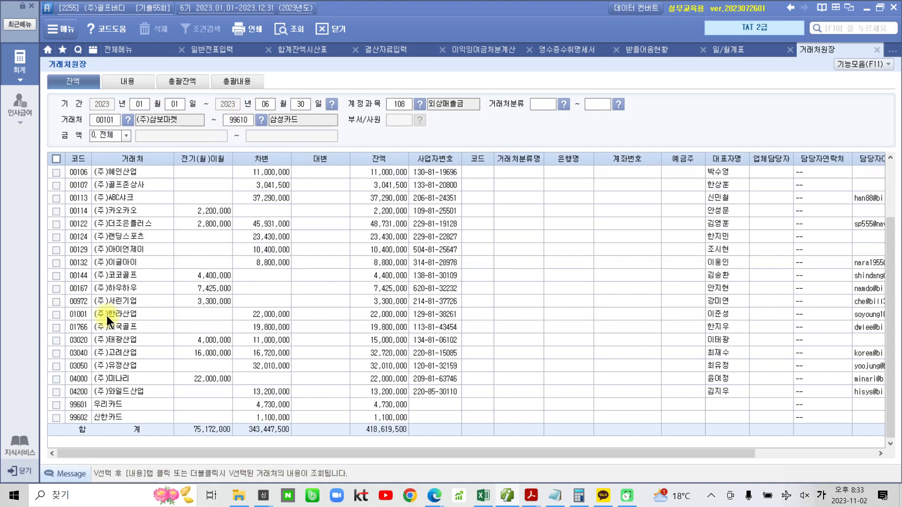
{"action": "left_click", "coordinate": [82, 368]}
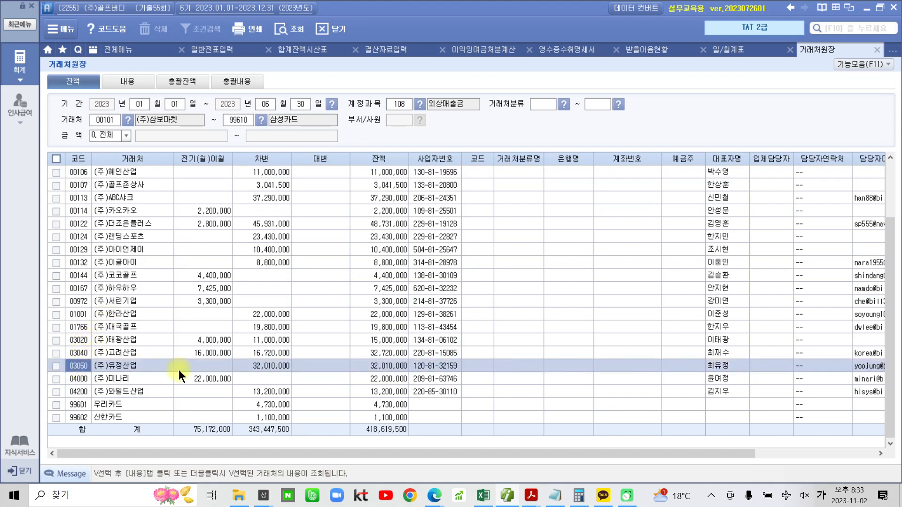
{"action": "left_click", "coordinate": [390, 368]}
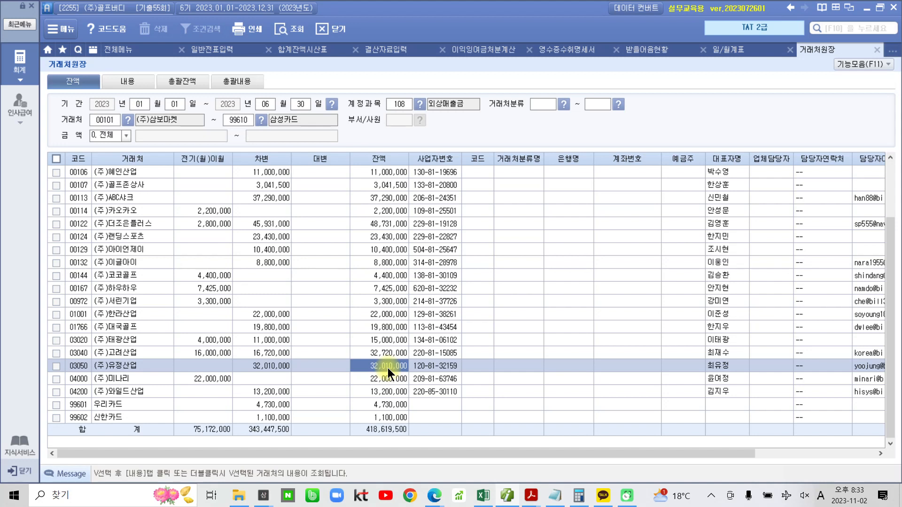
Step: Set the 거래처원장 end date to 2023-12-31 and look up the 외상매출금 balance of 99602 신한카드
{"action": "left_click", "coordinate": [263, 105]}
{"action": "type", "text": "12"}
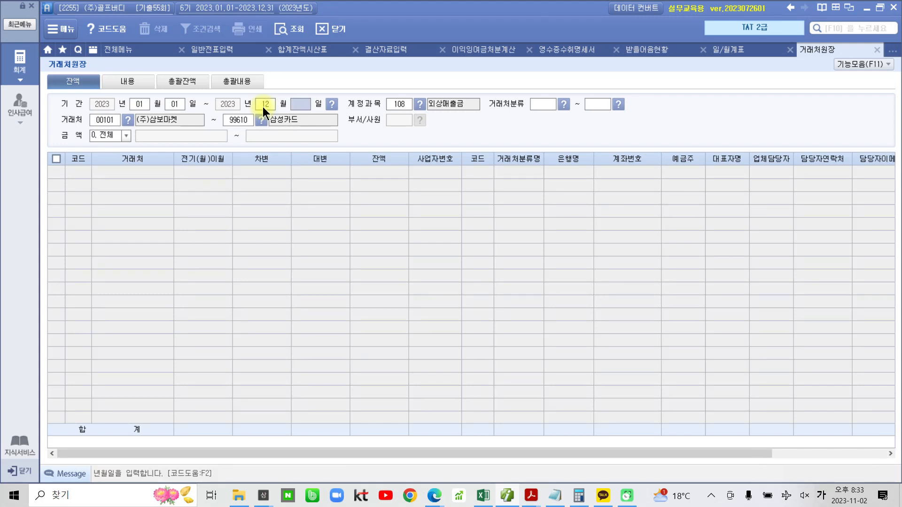
{"action": "key", "text": "Return"}
{"action": "key", "text": "Return"}
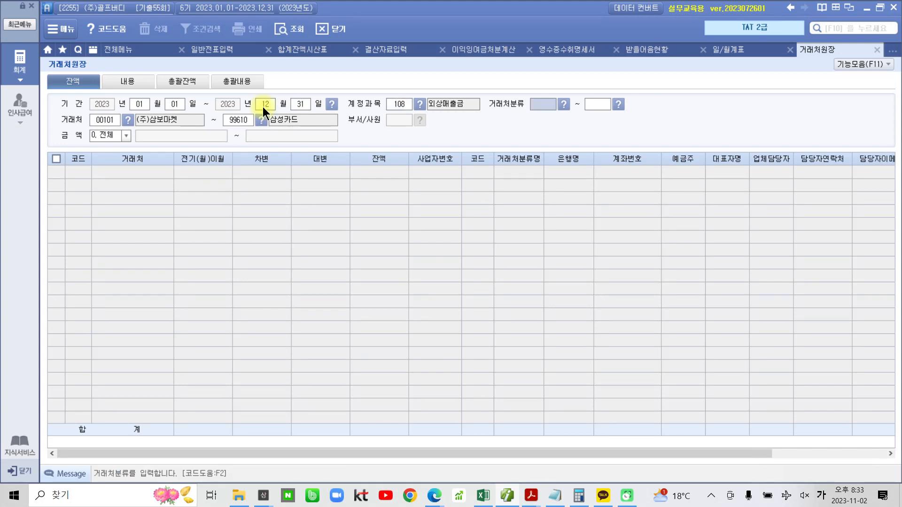
{"action": "key", "text": "Return"}
{"action": "key", "text": "Return"}
{"action": "key", "text": "Return"}
{"action": "key", "text": "Return"}
{"action": "key", "text": "Return"}
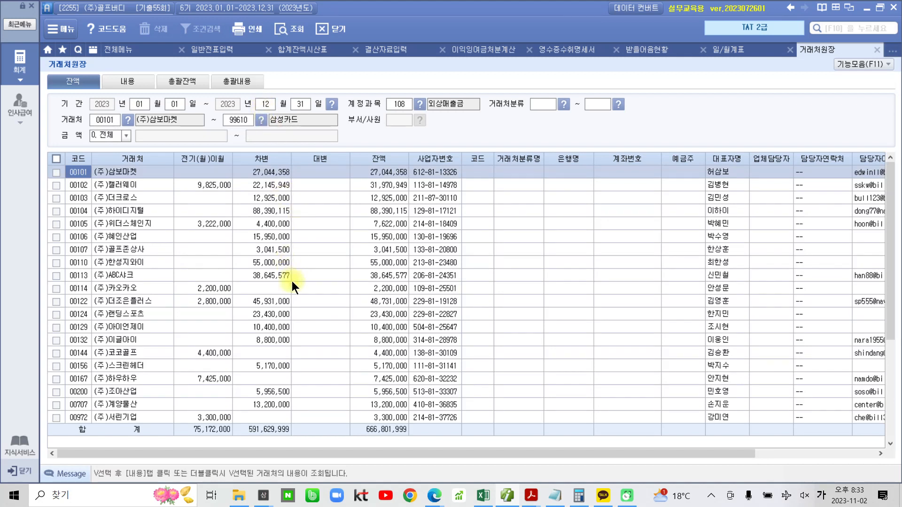
{"action": "scroll", "coordinate": [263, 300], "scroll_direction": "down", "scroll_amount": 4}
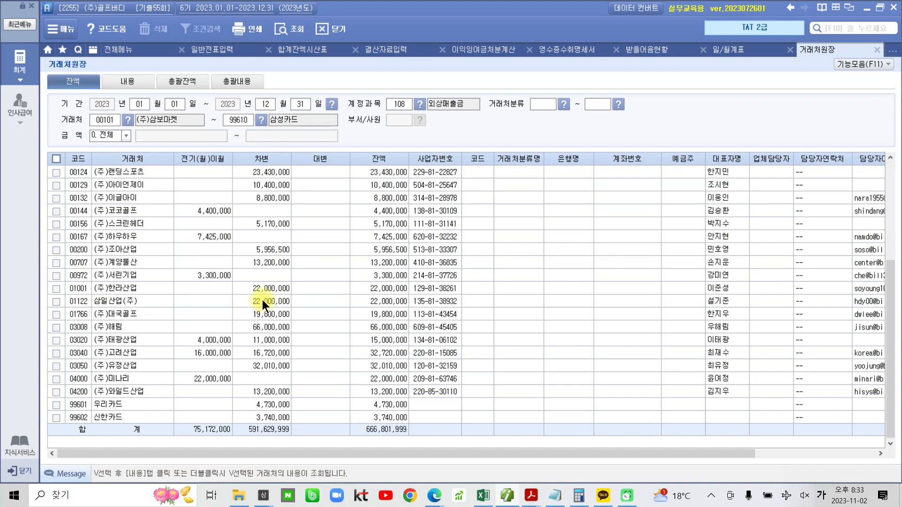
{"action": "left_click", "coordinate": [133, 421]}
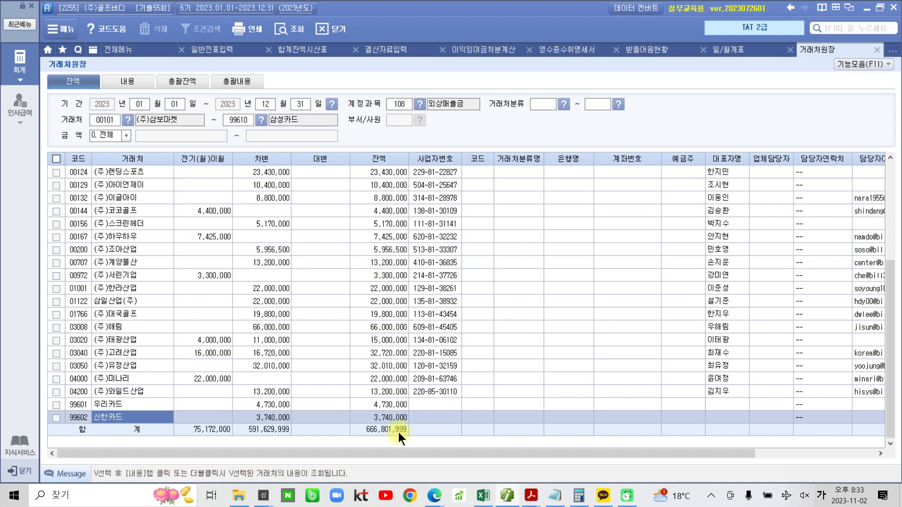
{"action": "left_click", "coordinate": [390, 418]}
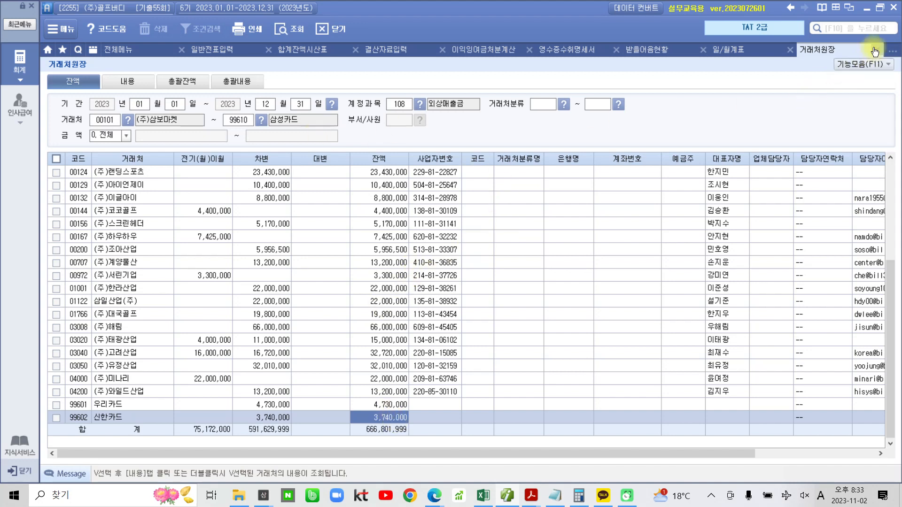
Step: Close 거래처원장, open 재무상태표 for month 03 of 2023, and narrow its columns to fit their contents
{"action": "key", "text": "Escape"}
{"action": "left_click", "coordinate": [126, 49]}
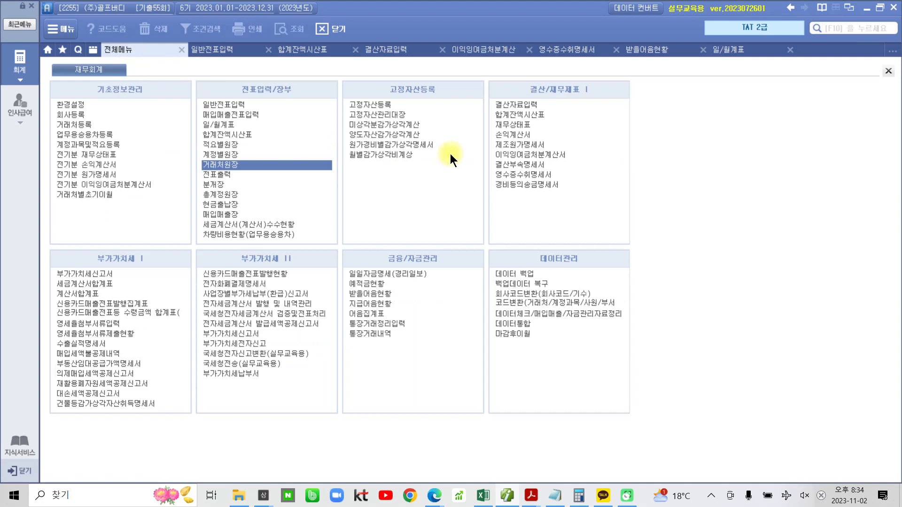
{"action": "left_click", "coordinate": [507, 125]}
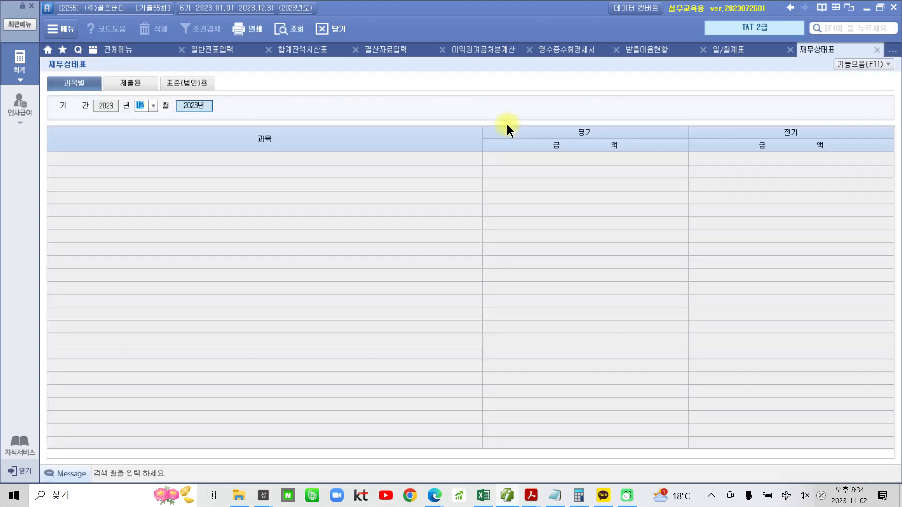
{"action": "key", "text": "Return"}
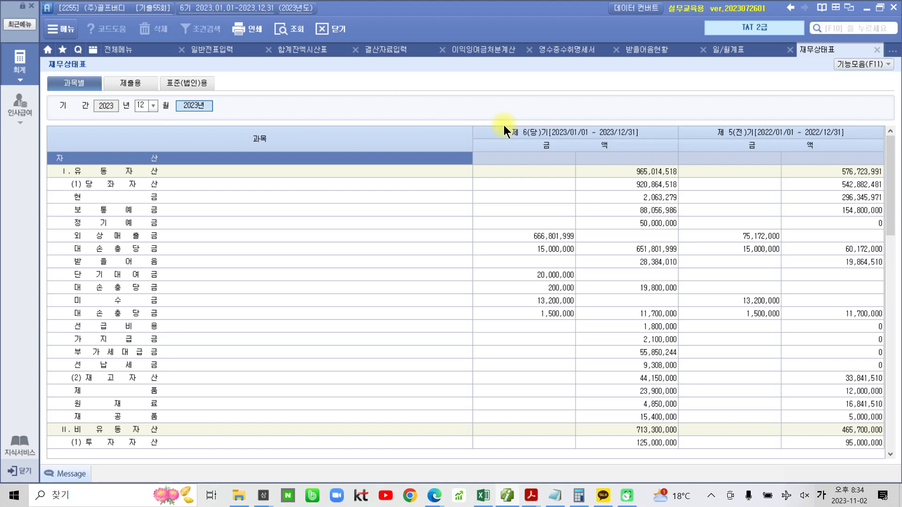
{"action": "left_click", "coordinate": [152, 105]}
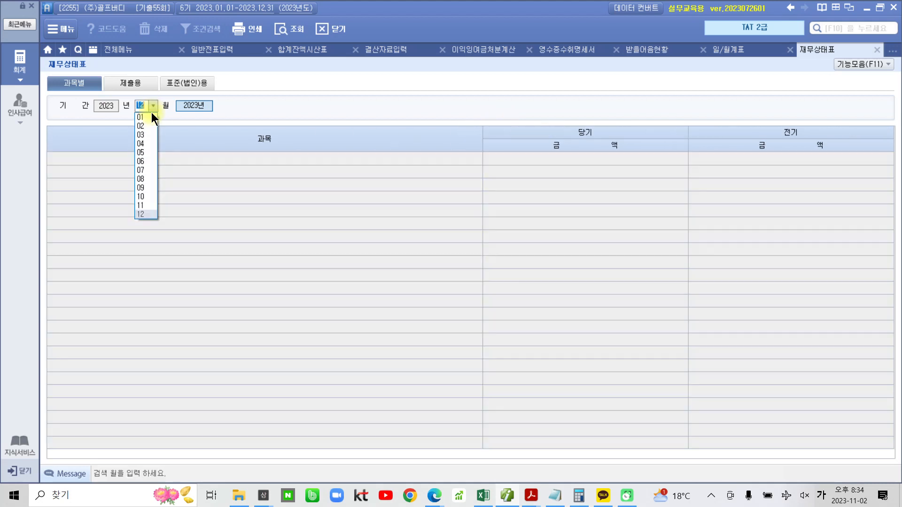
{"action": "left_click", "coordinate": [146, 134]}
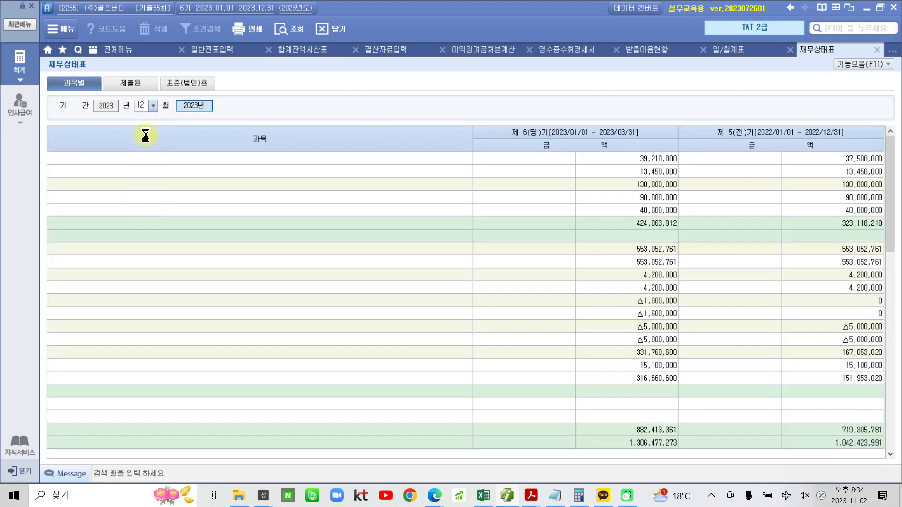
{"action": "double_click", "coordinate": [471, 133]}
{"action": "left_click", "coordinate": [437, 273]}
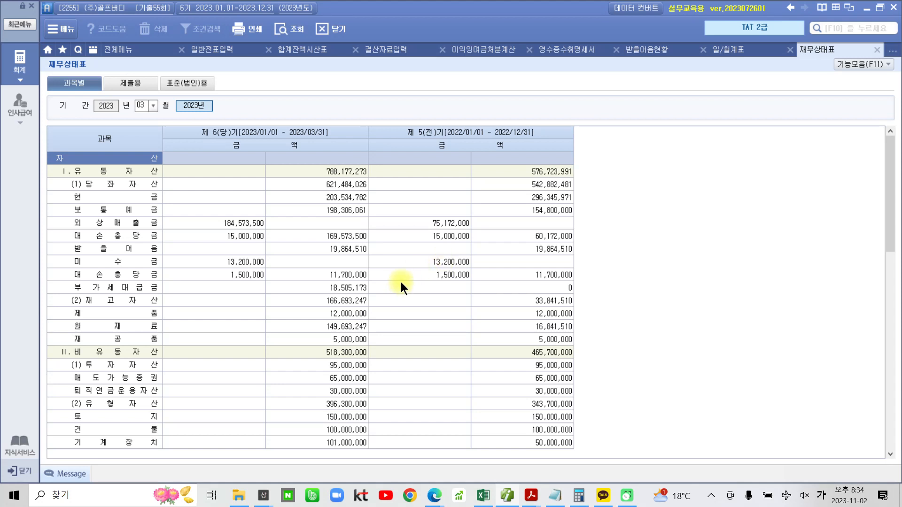
Step: Look up the end-of-March balances of 지급어음, 예수금 and 가수금 among the current liabilities
{"action": "left_click", "coordinate": [299, 351]}
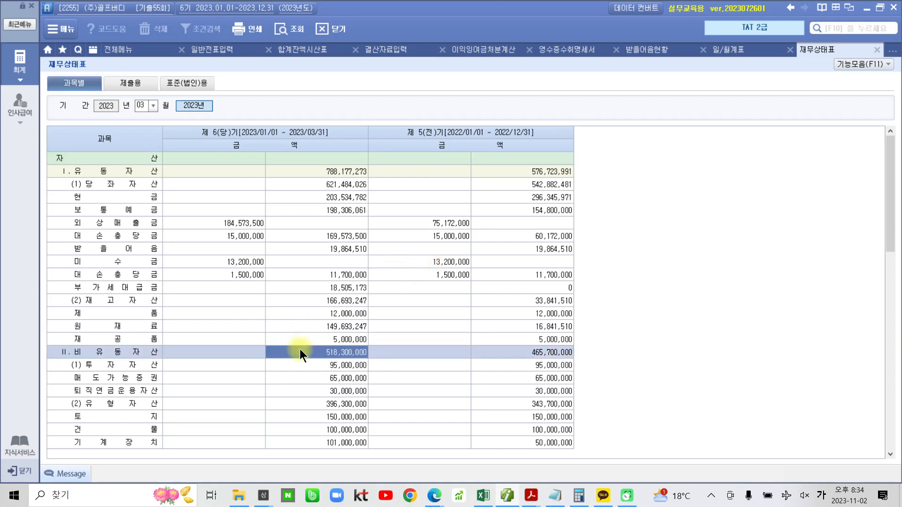
{"action": "scroll", "coordinate": [300, 348], "scroll_direction": "down", "scroll_amount": 5}
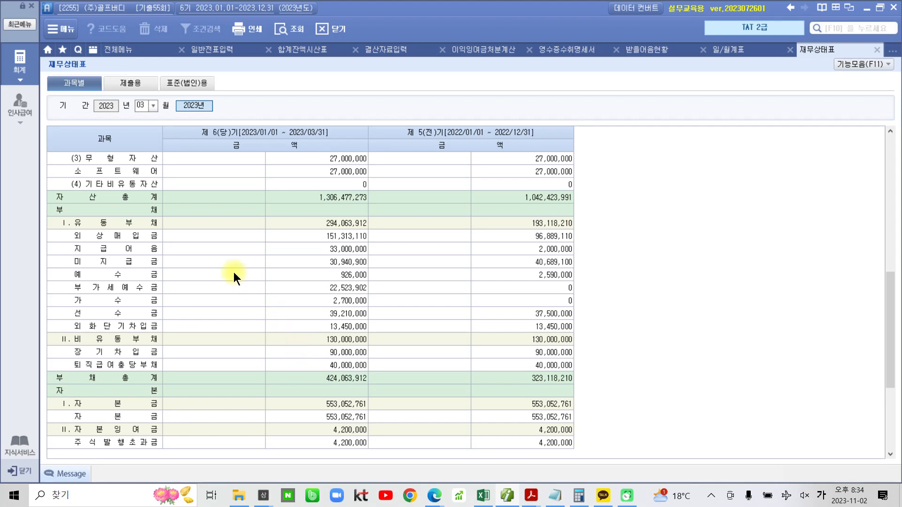
{"action": "left_click", "coordinate": [192, 249]}
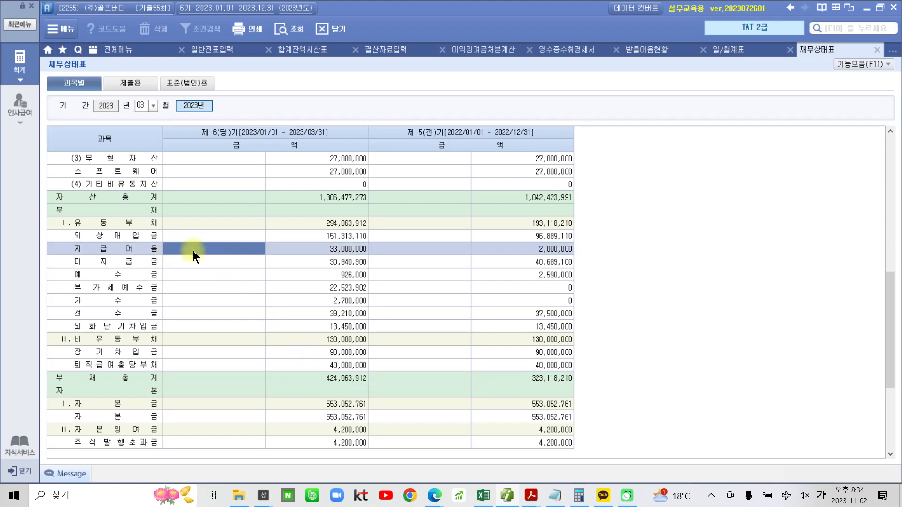
{"action": "left_click", "coordinate": [323, 276]}
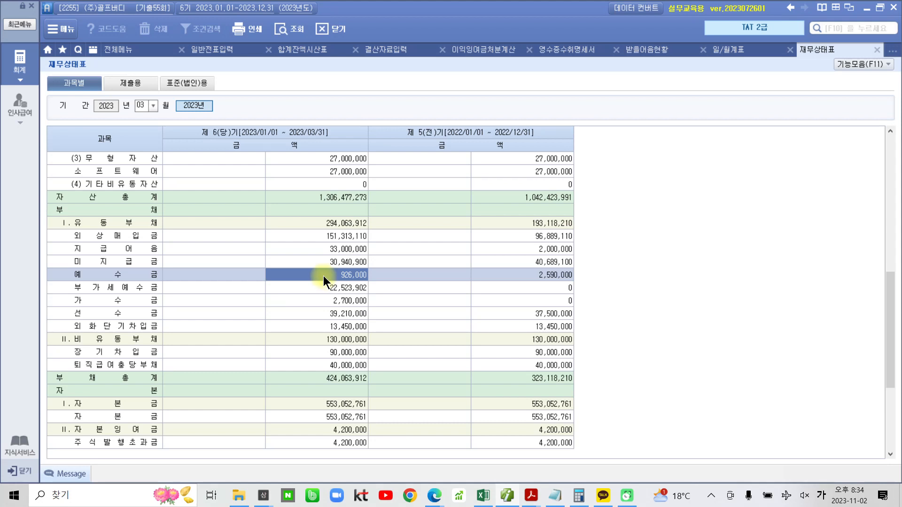
{"action": "left_click", "coordinate": [322, 301]}
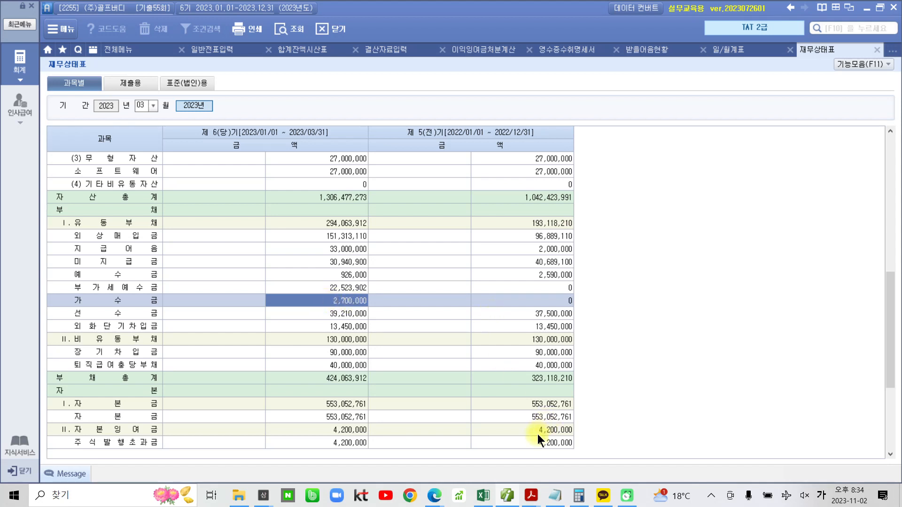
Step: Switch to the exam PDF in Acrobat, highlight choice ③ of question 30, and read questions 31 to 35
{"action": "mouse_move", "coordinate": [531, 495]}
{"action": "left_click", "coordinate": [568, 479]}
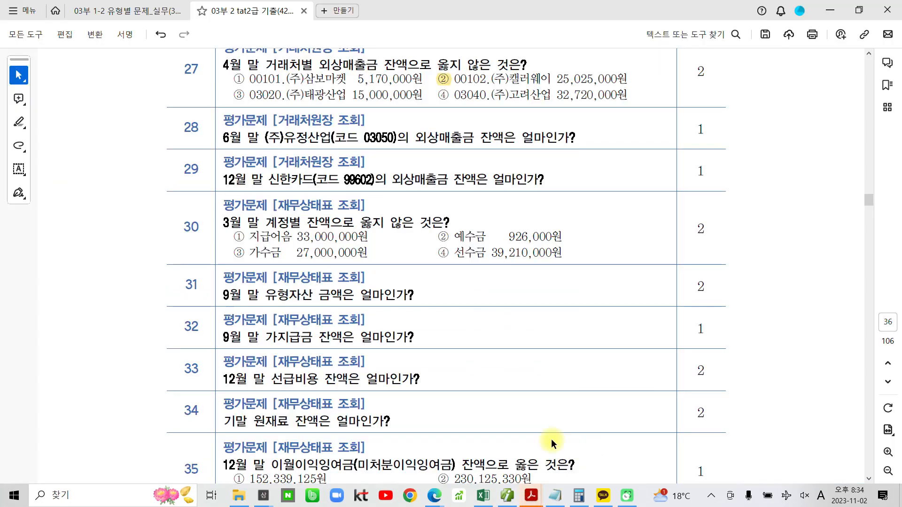
{"action": "left_click_drag", "start_coordinate": [245, 253], "coordinate": [234, 254]}
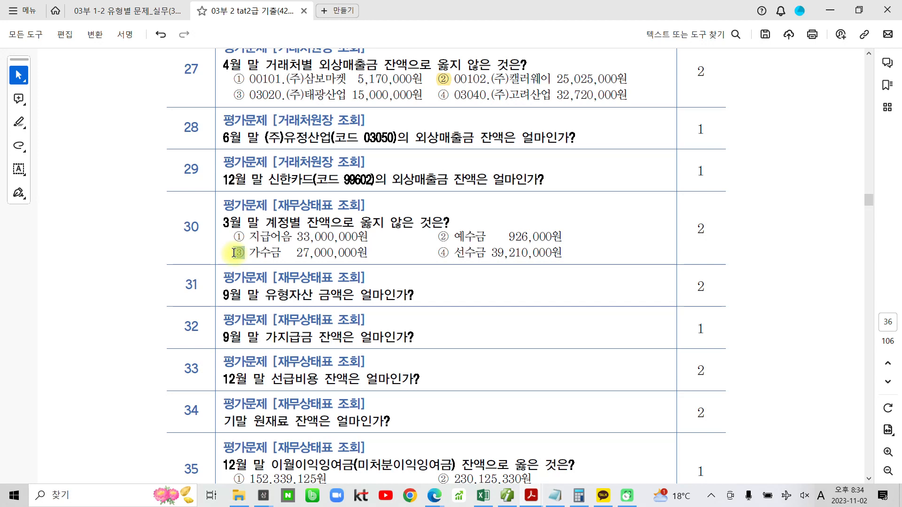
{"action": "left_click", "coordinate": [248, 232]}
{"action": "scroll", "coordinate": [280, 386], "scroll_direction": "down", "scroll_amount": 2}
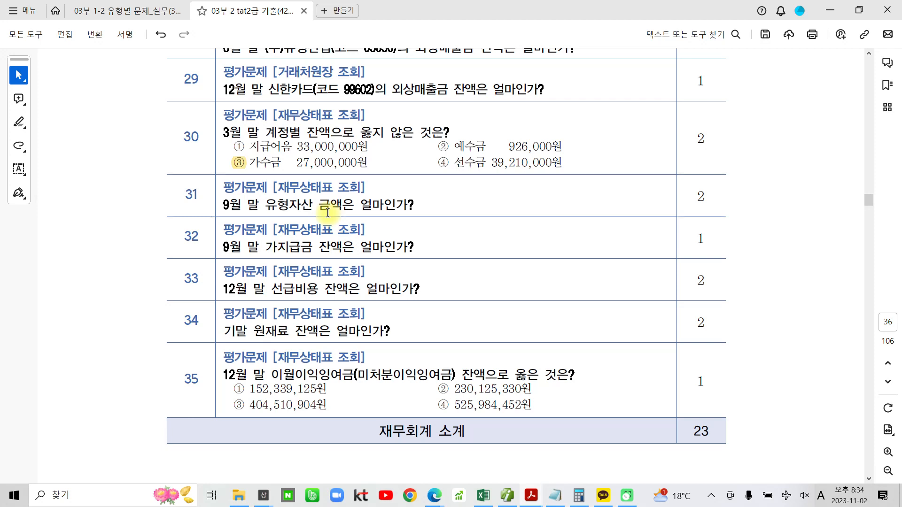
Step: Return to the accounting program, change the 재무상태표 month to 09, and look up the 유형자산 total and 가지급금 balance
{"action": "left_click", "coordinate": [523, 493]}
{"action": "left_click", "coordinate": [153, 107]}
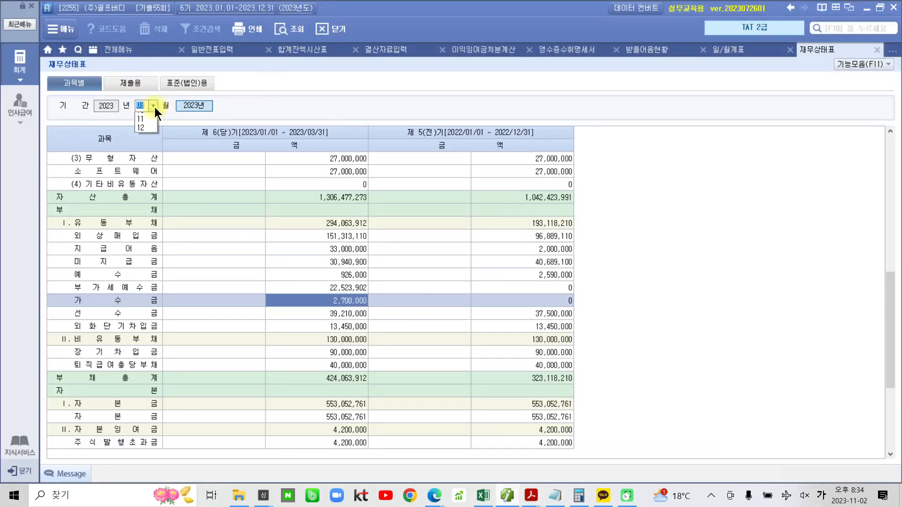
{"action": "left_click", "coordinate": [148, 187]}
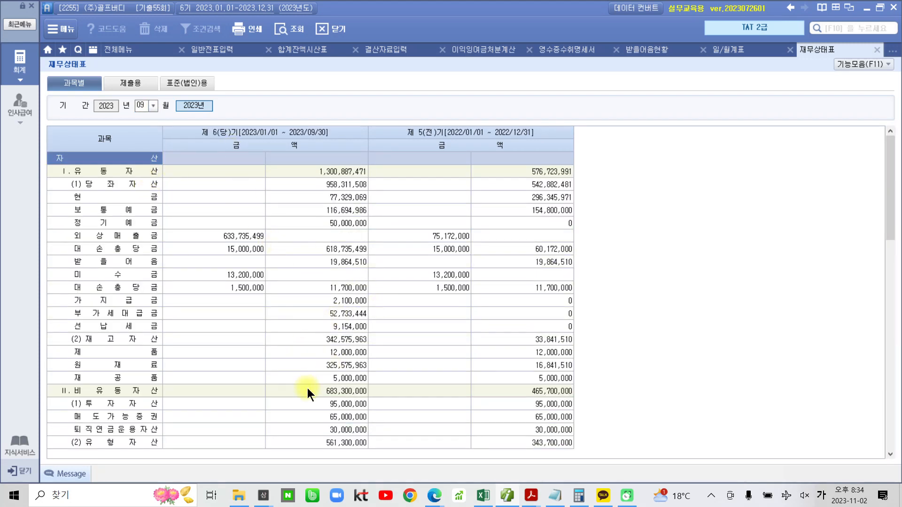
{"action": "scroll", "coordinate": [307, 388], "scroll_direction": "down", "scroll_amount": 3}
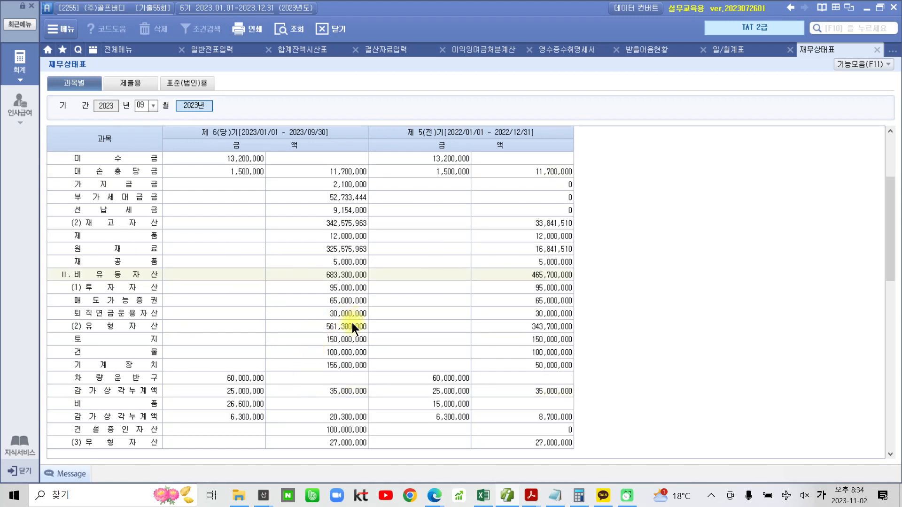
{"action": "left_click", "coordinate": [299, 326]}
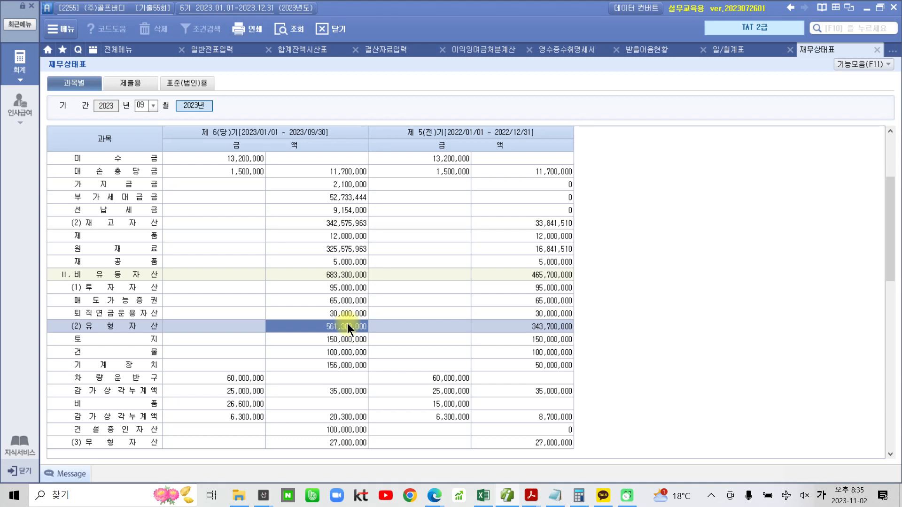
{"action": "scroll", "coordinate": [334, 336], "scroll_direction": "up", "scroll_amount": 3}
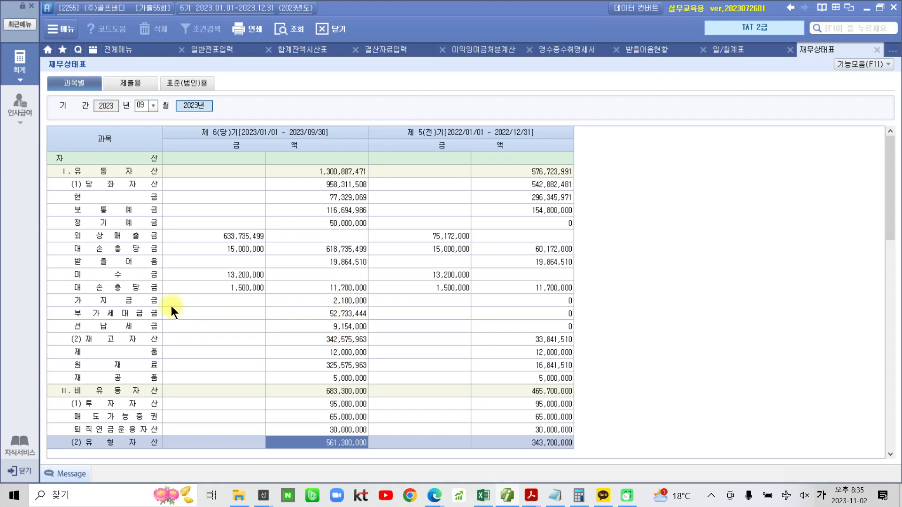
{"action": "left_click", "coordinate": [281, 301]}
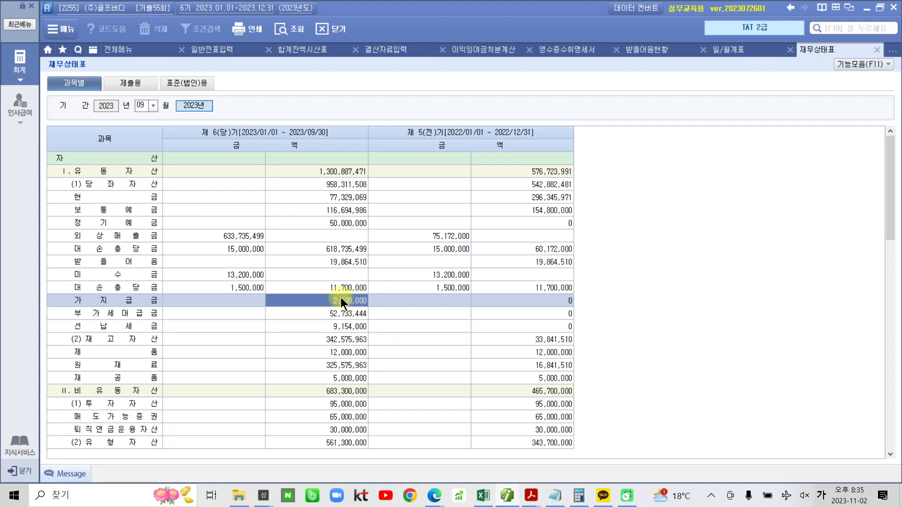
Step: Change the 재무상태표 month to 12 and look up the 선급비용 balance
{"action": "left_click", "coordinate": [154, 105]}
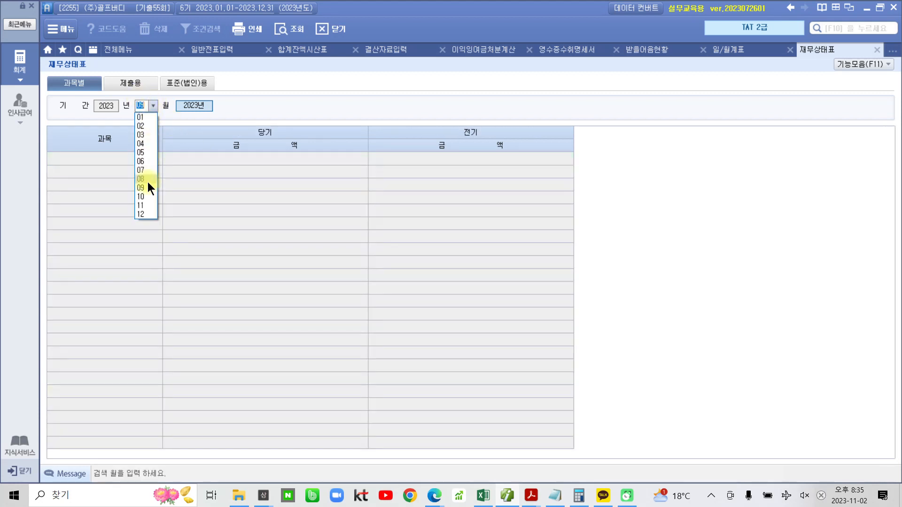
{"action": "left_click", "coordinate": [146, 213]}
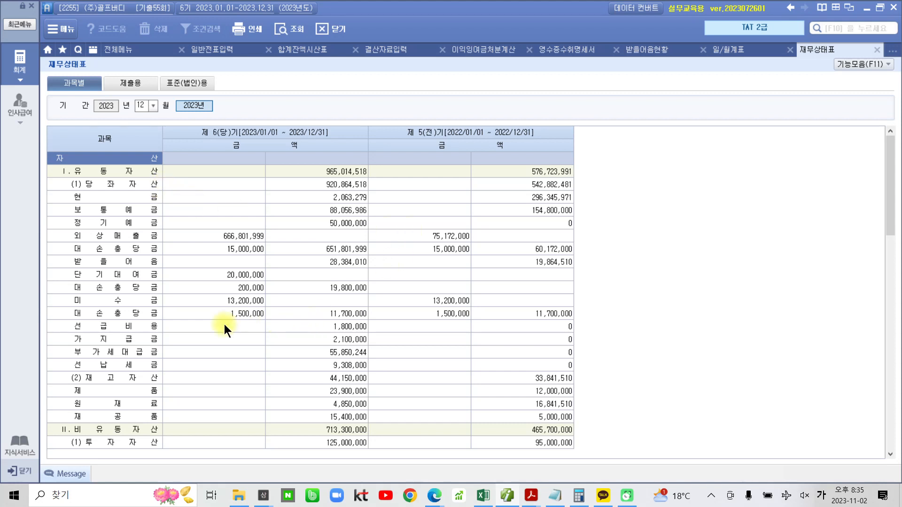
{"action": "left_click", "coordinate": [131, 326]}
{"action": "left_click", "coordinate": [327, 327]}
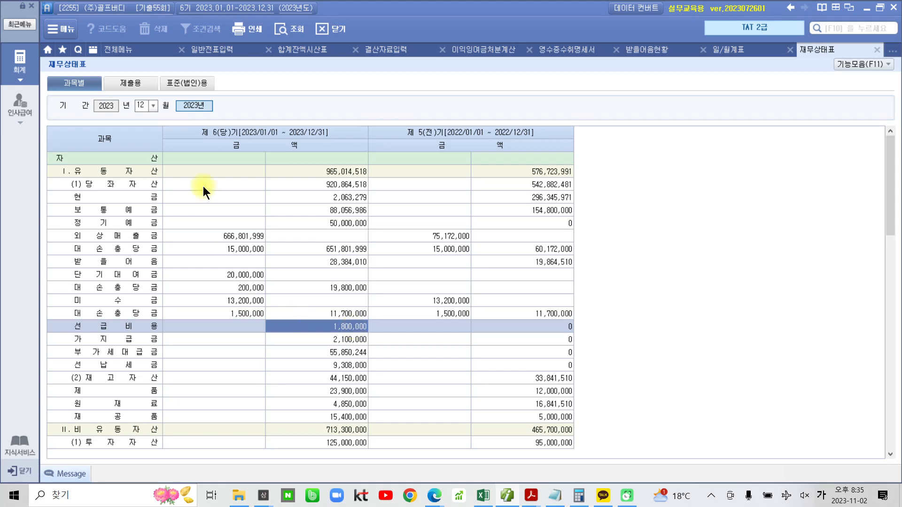
Step: Look up the end-of-December 원재료 balance within 재고자산
{"action": "left_click", "coordinate": [328, 392]}
{"action": "scroll", "coordinate": [329, 396], "scroll_direction": "down", "scroll_amount": 3}
{"action": "scroll", "coordinate": [329, 396], "scroll_direction": "down", "scroll_amount": 3}
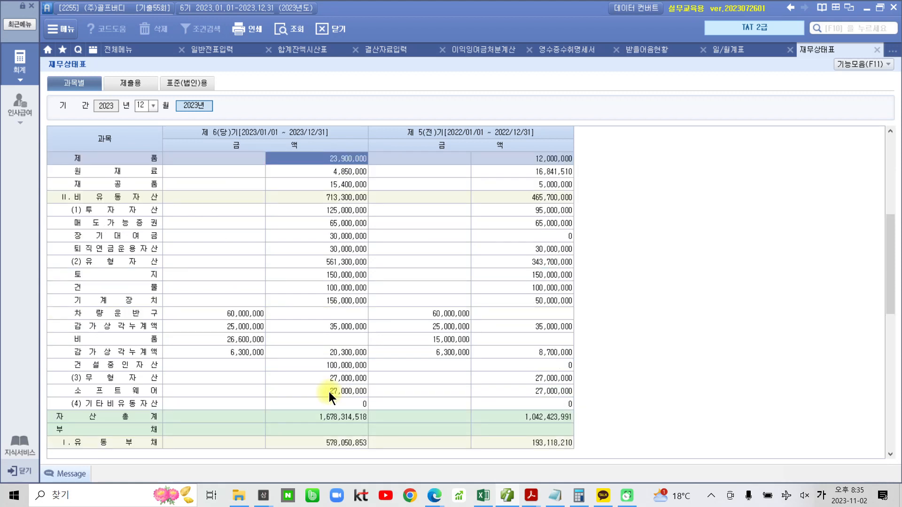
{"action": "scroll", "coordinate": [328, 391], "scroll_direction": "up", "scroll_amount": 3}
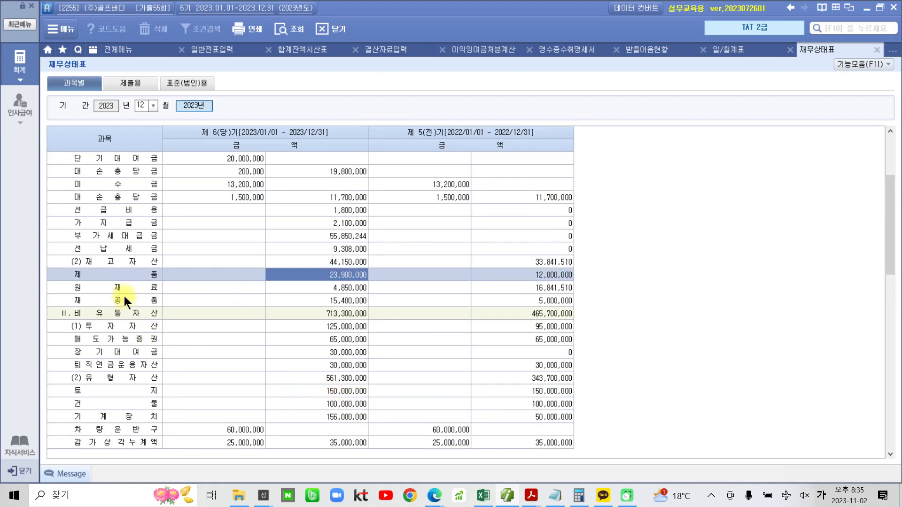
{"action": "left_click", "coordinate": [317, 287]}
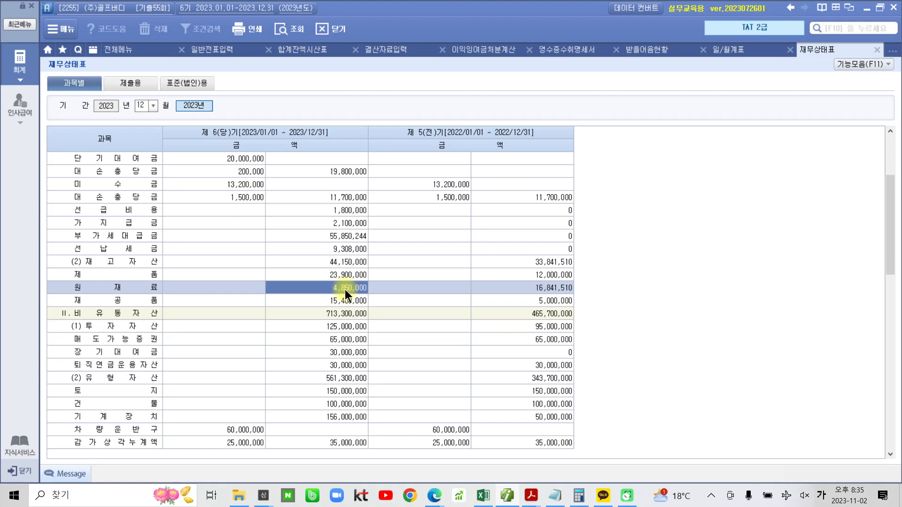
Step: Look up the end-of-December 미처분이익잉여금 balance, and switch to the exam PDF in Acrobat to highlight choice ③ of question 35
{"action": "scroll", "coordinate": [317, 402], "scroll_direction": "down", "scroll_amount": 5}
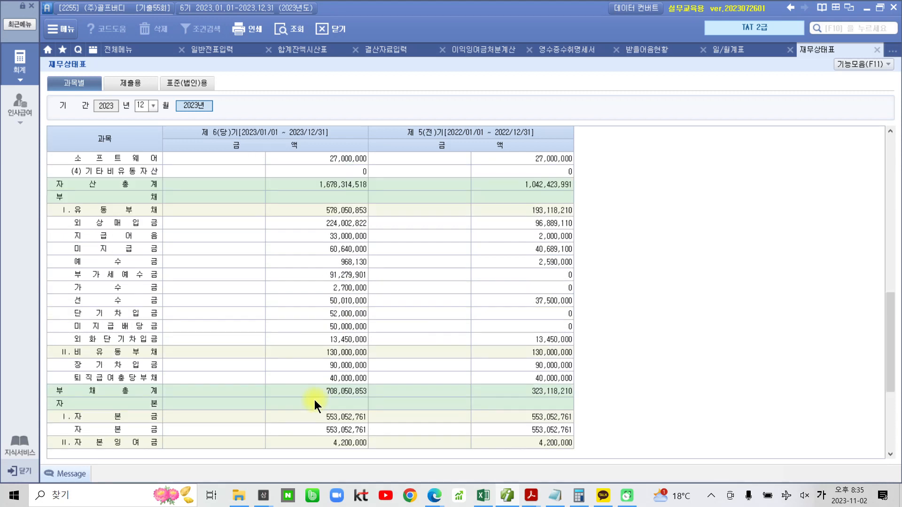
{"action": "scroll", "coordinate": [314, 400], "scroll_direction": "down", "scroll_amount": 3}
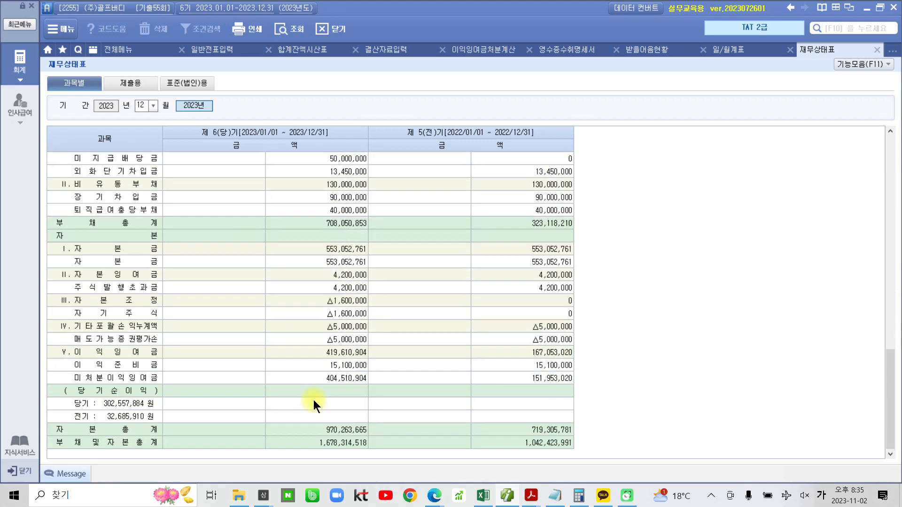
{"action": "left_click", "coordinate": [333, 377]}
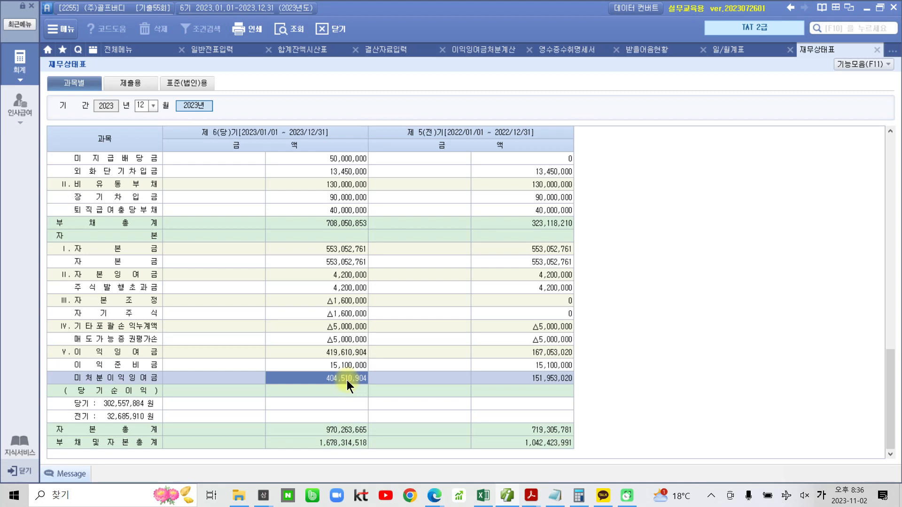
{"action": "left_click", "coordinate": [511, 504]}
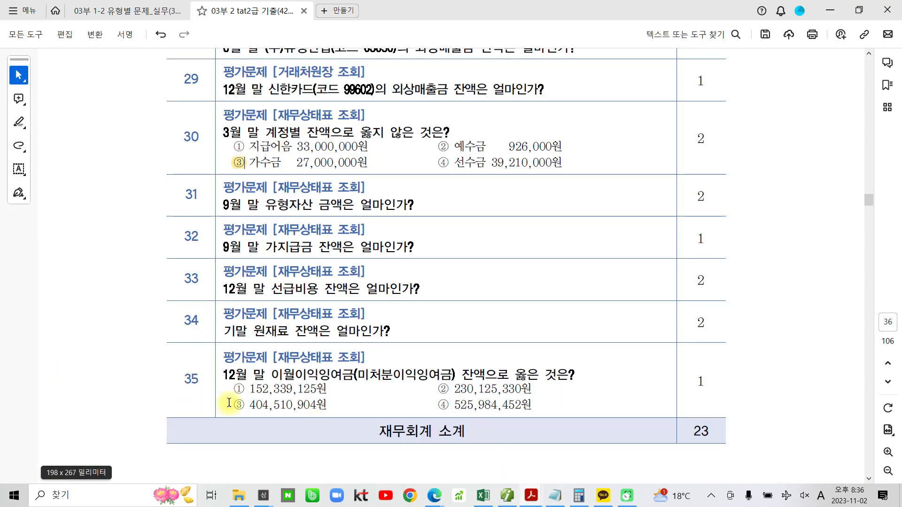
{"action": "left_click_drag", "start_coordinate": [229, 403], "coordinate": [245, 404]}
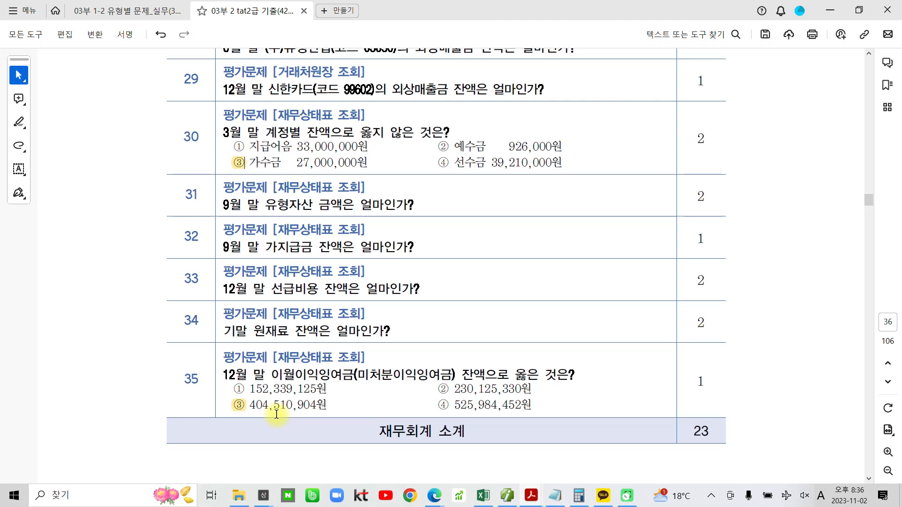
Step: Highlight the section title 근로소득관리 and the heading 가족관계증명서에 의한 사원등록 on the following exam page
{"action": "scroll", "coordinate": [281, 404], "scroll_direction": "down", "scroll_amount": 10}
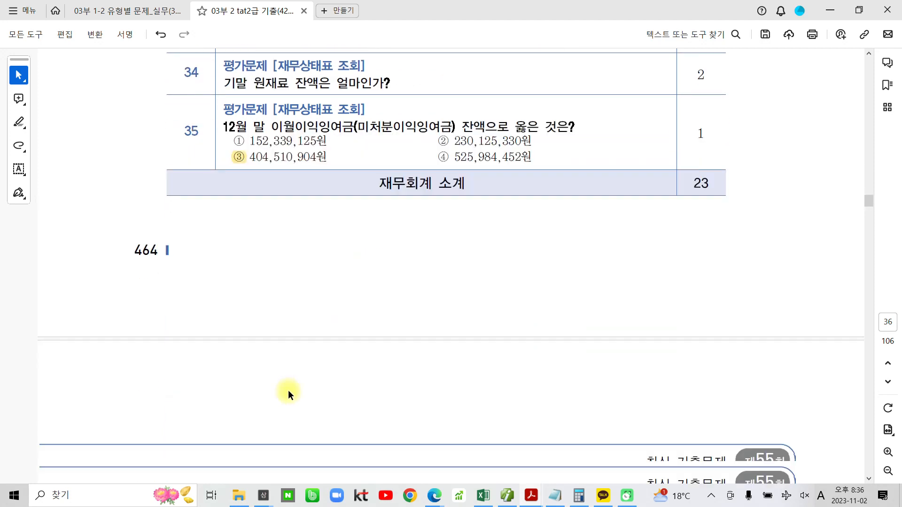
{"action": "scroll", "coordinate": [293, 399], "scroll_direction": "down", "scroll_amount": 3}
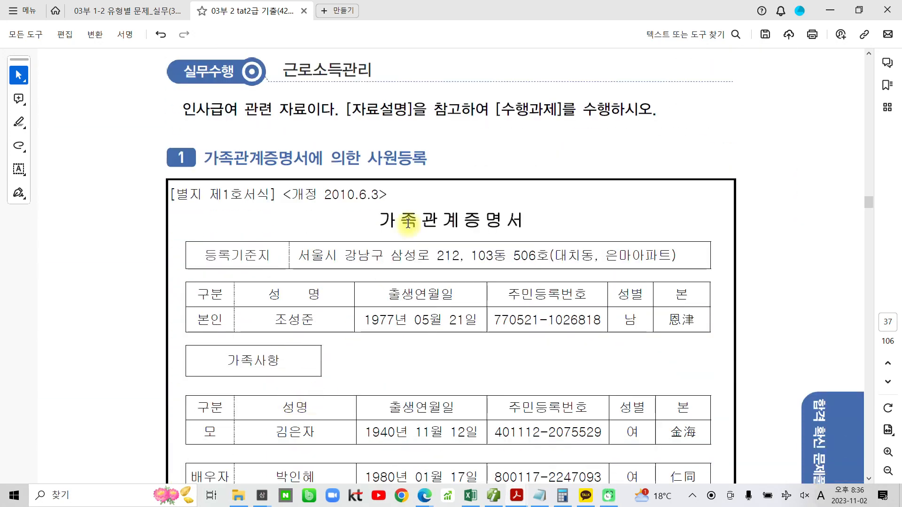
{"action": "left_click_drag", "start_coordinate": [286, 62], "coordinate": [379, 65]}
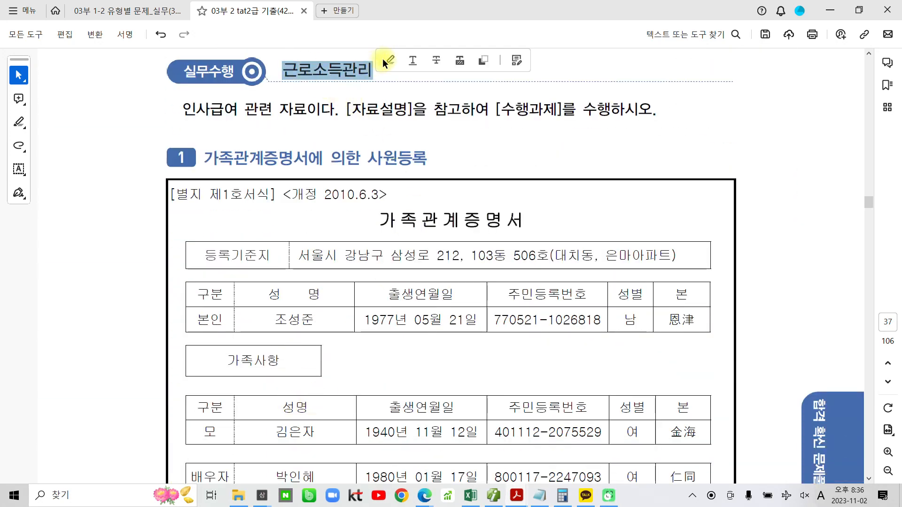
{"action": "left_click", "coordinate": [383, 61]}
{"action": "left_click_drag", "start_coordinate": [207, 158], "coordinate": [402, 151]}
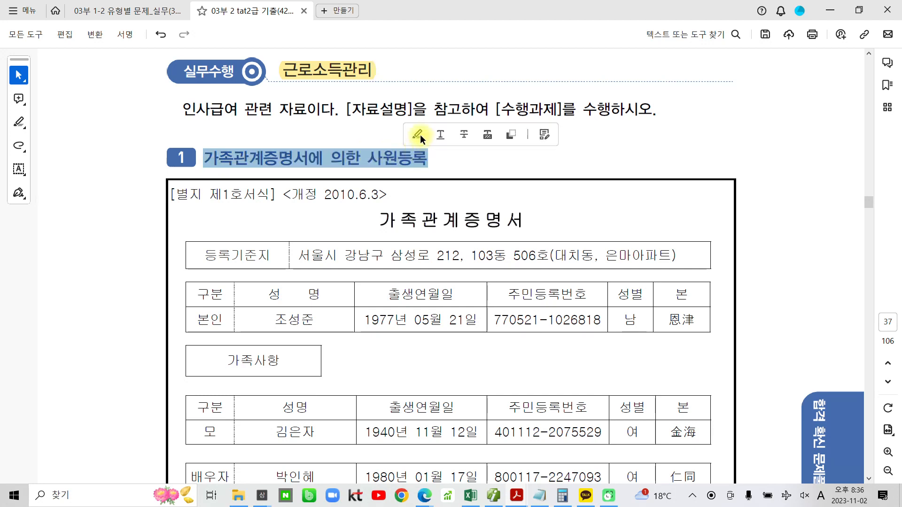
{"action": "left_click", "coordinate": [419, 134]}
Step: Highlight the employee's name together with the 세대주 note in the first line of 자료설명
{"action": "scroll", "coordinate": [296, 301], "scroll_direction": "down", "scroll_amount": 4}
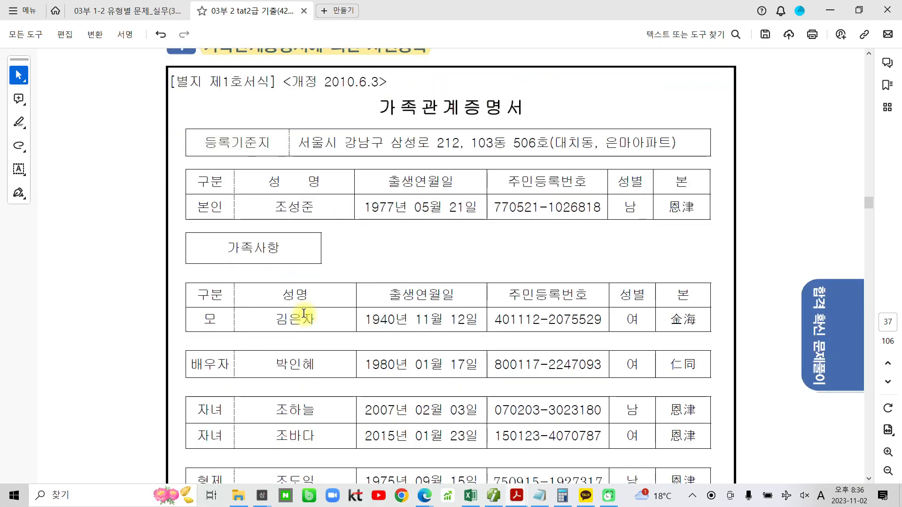
{"action": "scroll", "coordinate": [303, 313], "scroll_direction": "down", "scroll_amount": 5}
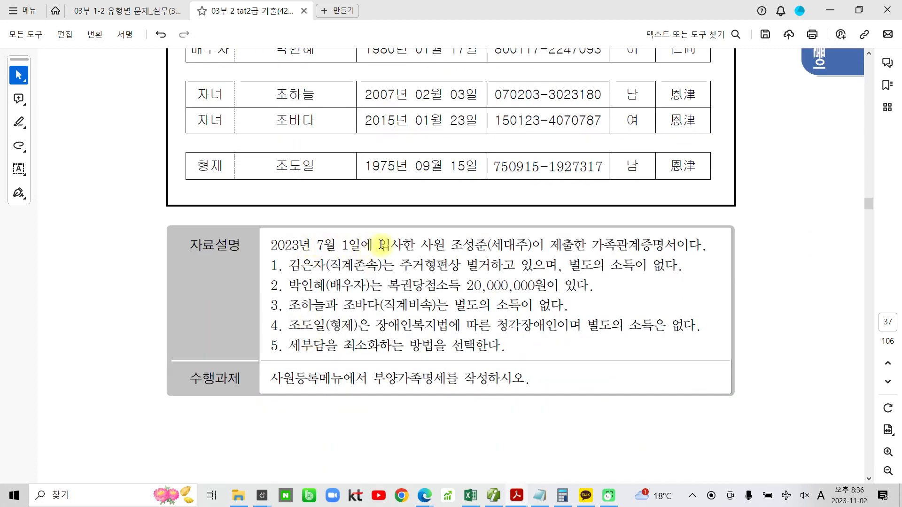
{"action": "left_click_drag", "start_coordinate": [452, 245], "coordinate": [529, 244]}
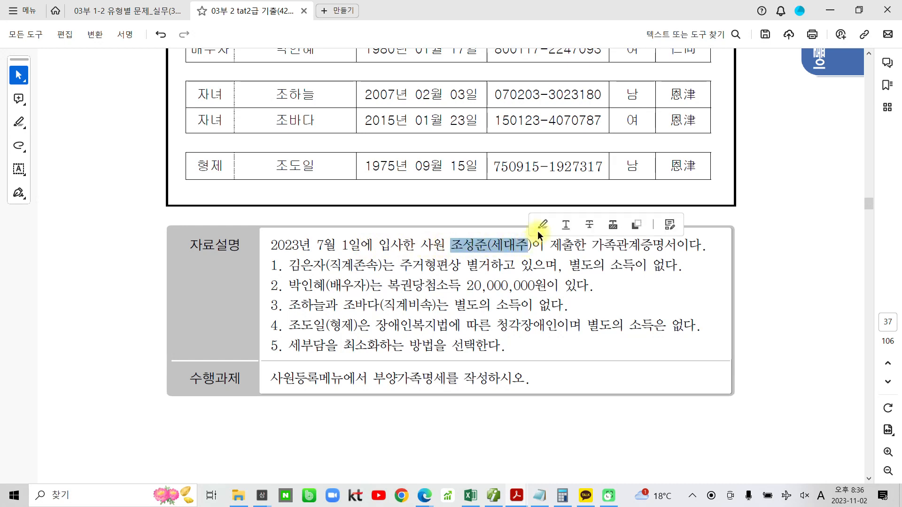
{"action": "left_click", "coordinate": [541, 225]}
Step: Compare the family members in the 가족관계증명서 with the income, residence and disability notes in 자료설명
{"action": "scroll", "coordinate": [449, 285], "scroll_direction": "up", "scroll_amount": 7}
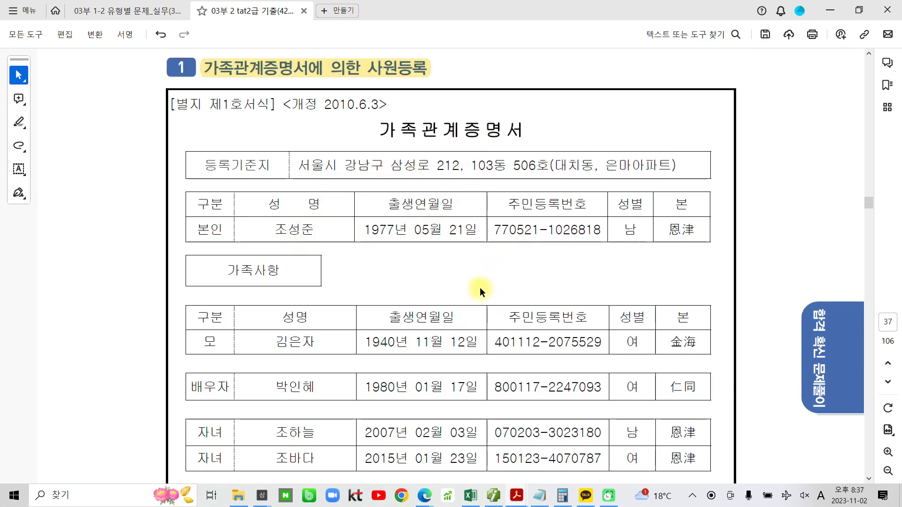
{"action": "scroll", "coordinate": [489, 289], "scroll_direction": "down", "scroll_amount": 3}
{"action": "scroll", "coordinate": [496, 290], "scroll_direction": "down", "scroll_amount": 8}
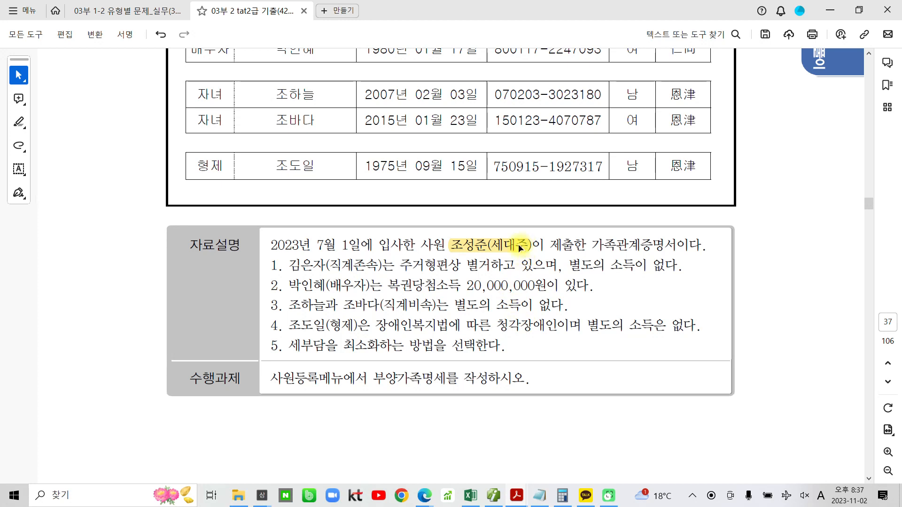
{"action": "scroll", "coordinate": [390, 240], "scroll_direction": "up", "scroll_amount": 10}
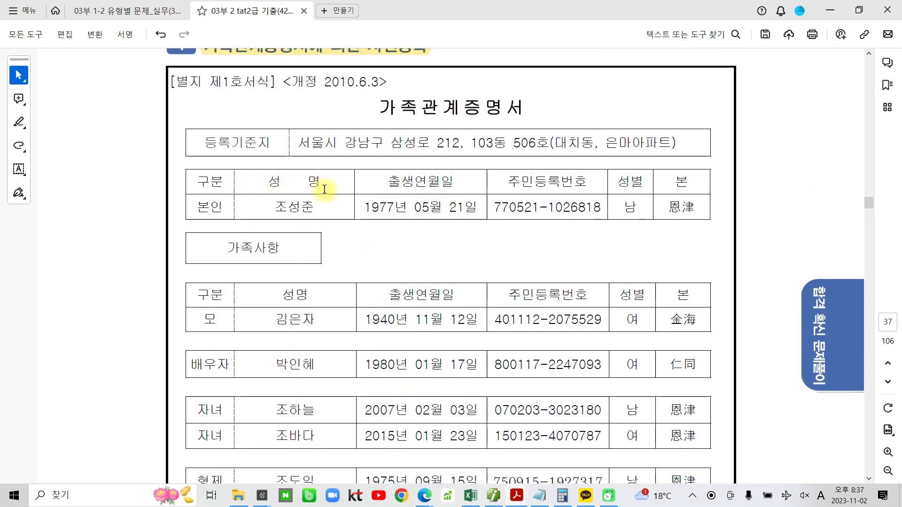
{"action": "scroll", "coordinate": [301, 200], "scroll_direction": "down", "scroll_amount": 6}
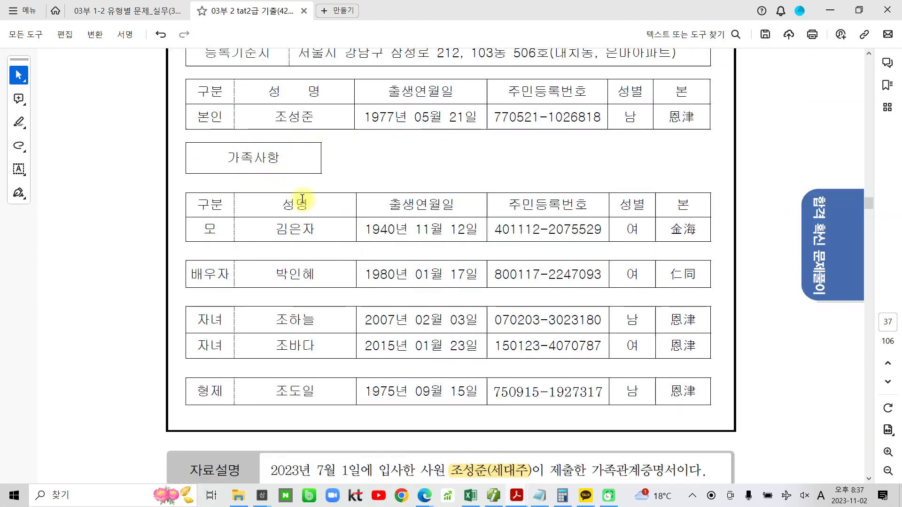
{"action": "scroll", "coordinate": [356, 207], "scroll_direction": "down", "scroll_amount": 7}
{"action": "scroll", "coordinate": [463, 254], "scroll_direction": "up", "scroll_amount": 3}
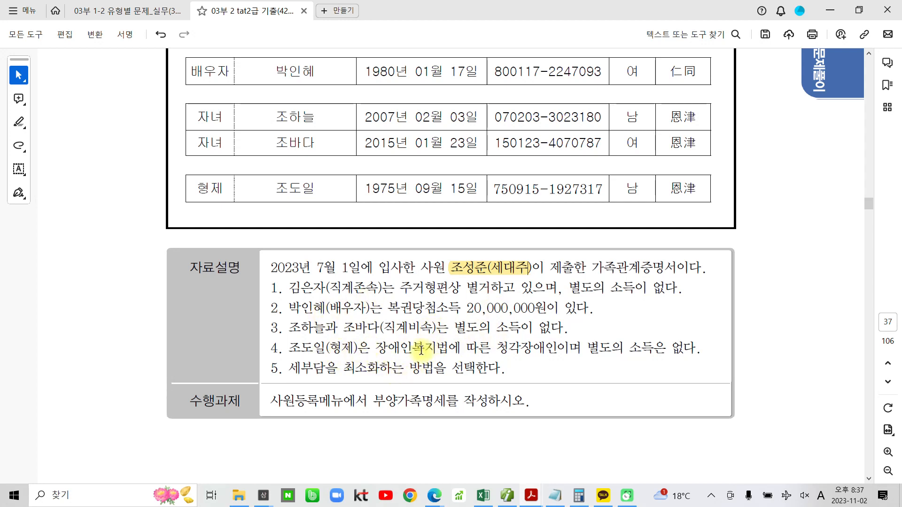
Step: Highlight the 수행과제 instruction to fill in 부양가족명세, and reread the family members' details in the certificate
{"action": "scroll", "coordinate": [413, 362], "scroll_direction": "down", "scroll_amount": 2}
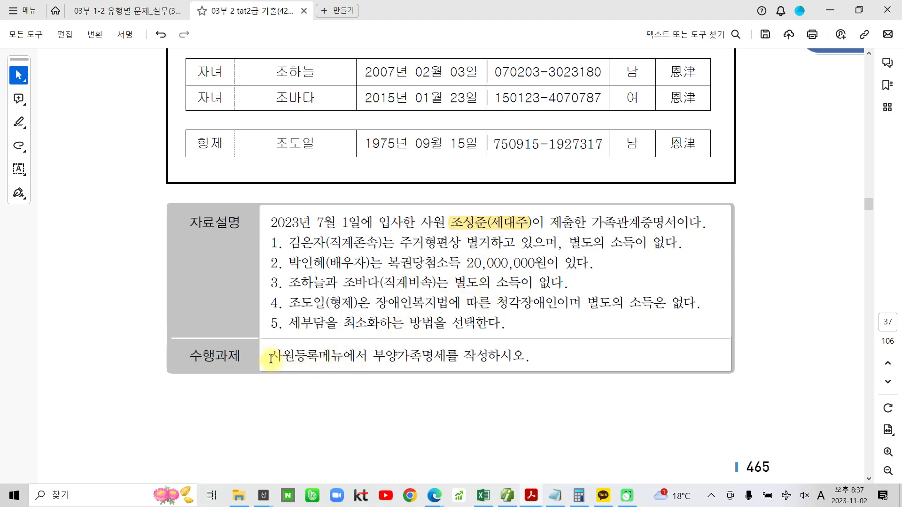
{"action": "left_click_drag", "start_coordinate": [270, 357], "coordinate": [524, 357]}
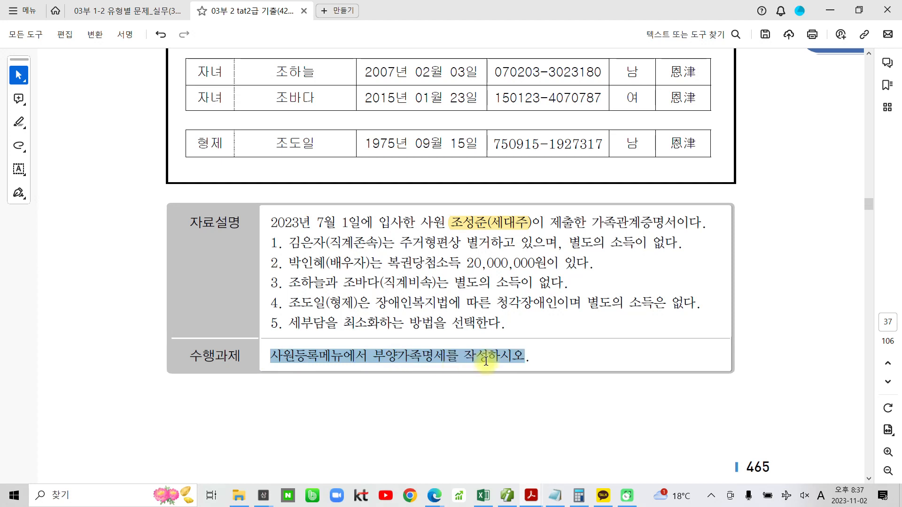
{"action": "left_click", "coordinate": [499, 337]}
{"action": "scroll", "coordinate": [458, 348], "scroll_direction": "up", "scroll_amount": 3}
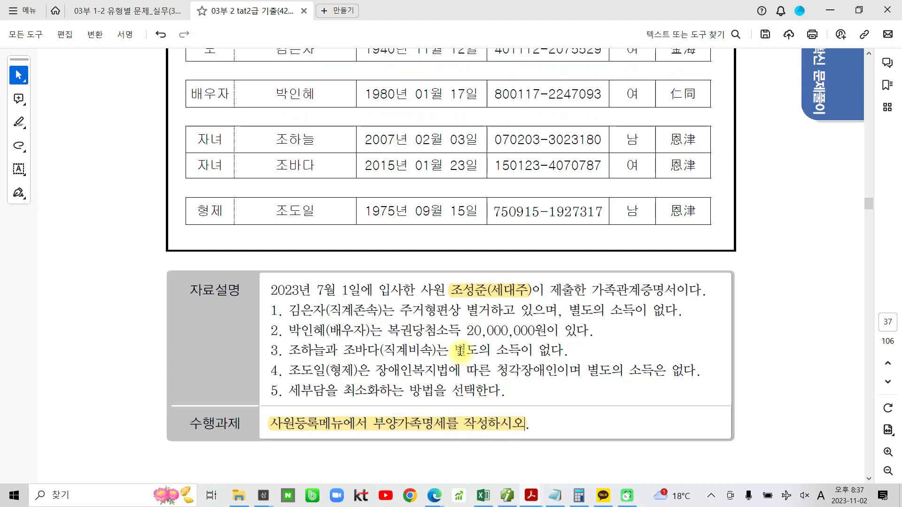
{"action": "scroll", "coordinate": [432, 344], "scroll_direction": "up", "scroll_amount": 1}
{"action": "scroll", "coordinate": [395, 355], "scroll_direction": "down", "scroll_amount": 1}
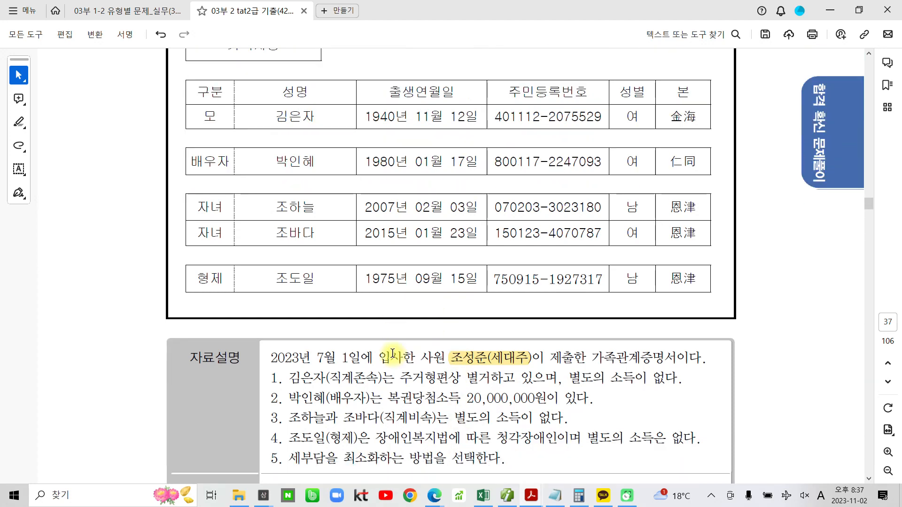
{"action": "scroll", "coordinate": [393, 356], "scroll_direction": "up", "scroll_amount": 1}
{"action": "scroll", "coordinate": [394, 355], "scroll_direction": "up", "scroll_amount": 2}
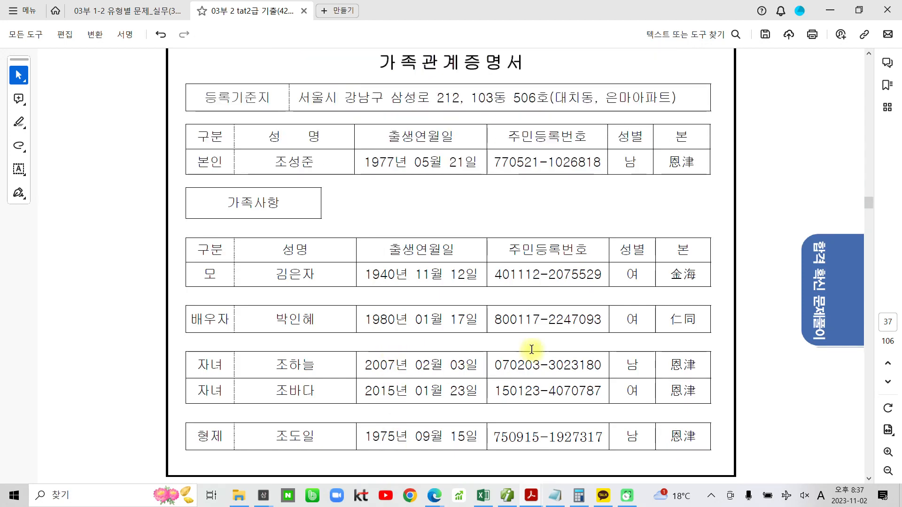
Step: Switch to the accounting program, open 사원등록 under 인사급여, and select the employee with code 1030
{"action": "left_click", "coordinate": [507, 496]}
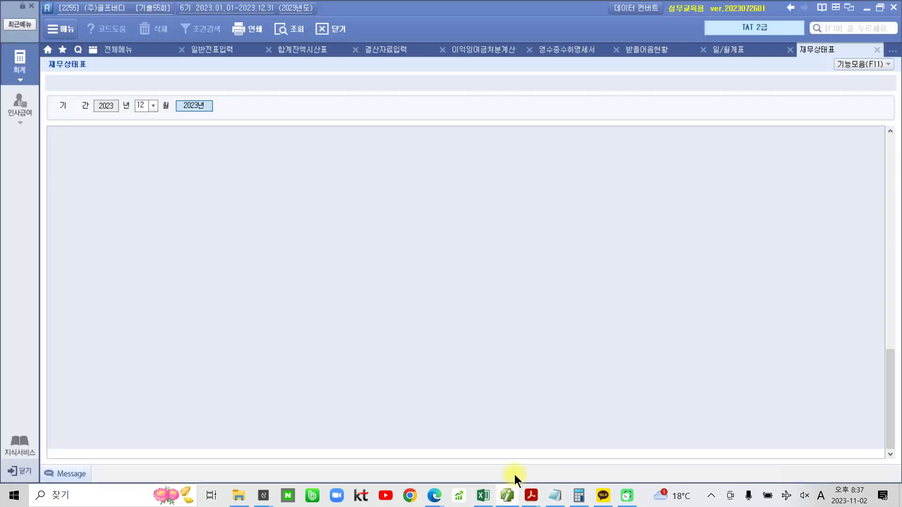
{"action": "left_click", "coordinate": [20, 106]}
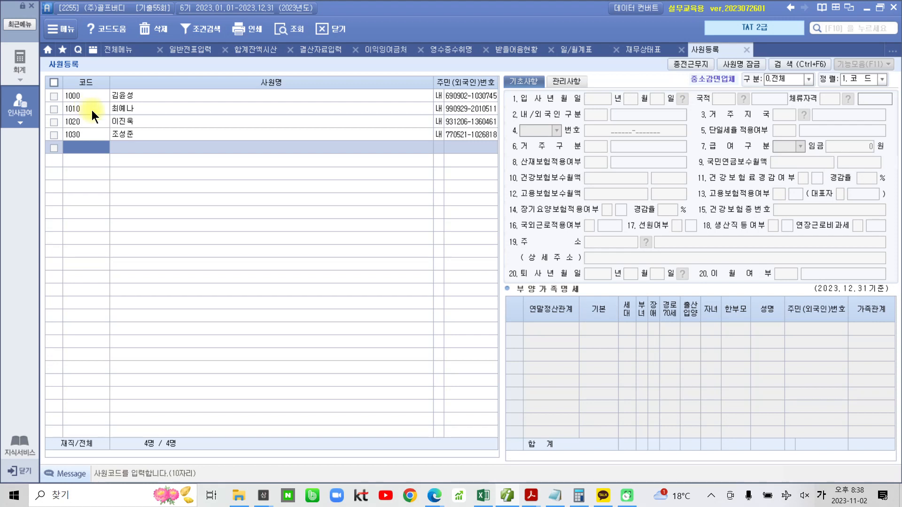
{"action": "left_click", "coordinate": [128, 134]}
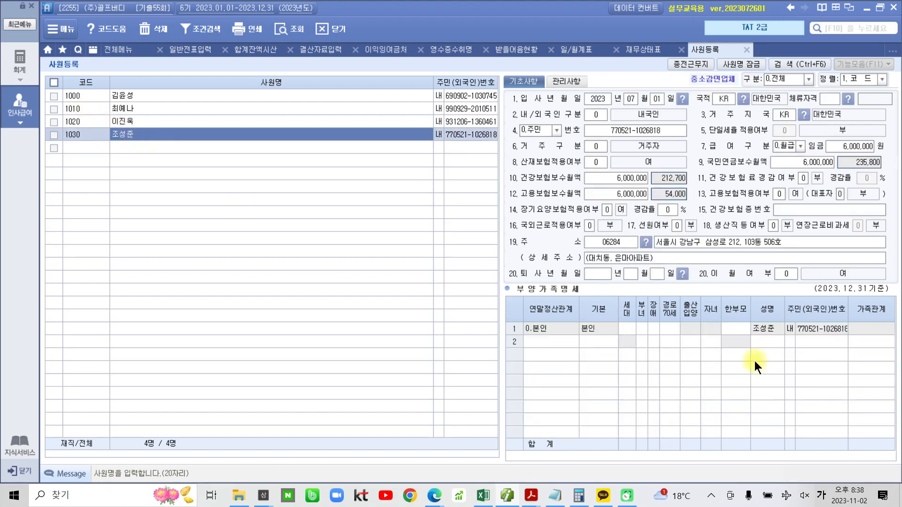
Step: Add the employee's mother to 부양가족명세 as 1.(소)직계존속, entering her full name and resident registration number
{"action": "left_click", "coordinate": [553, 341]}
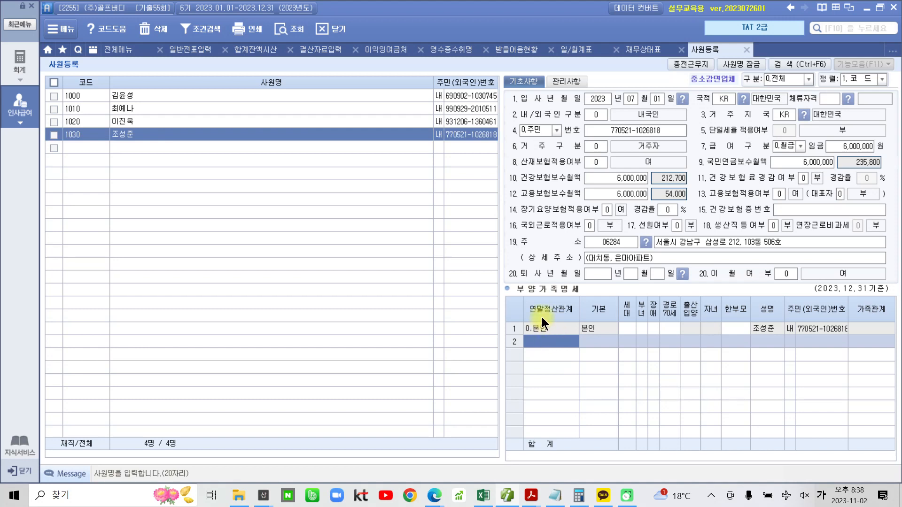
{"action": "type", "text": "1"}
{"action": "key", "text": "Return"}
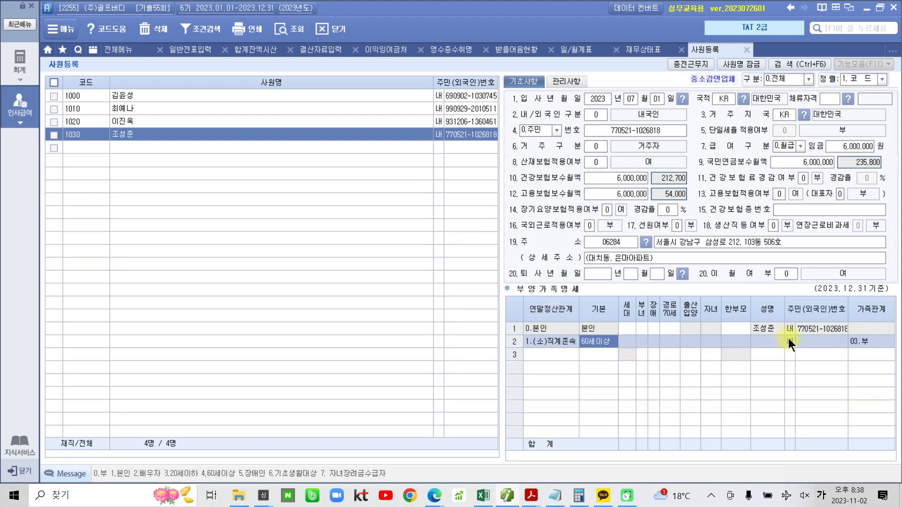
{"action": "left_click", "coordinate": [764, 341]}
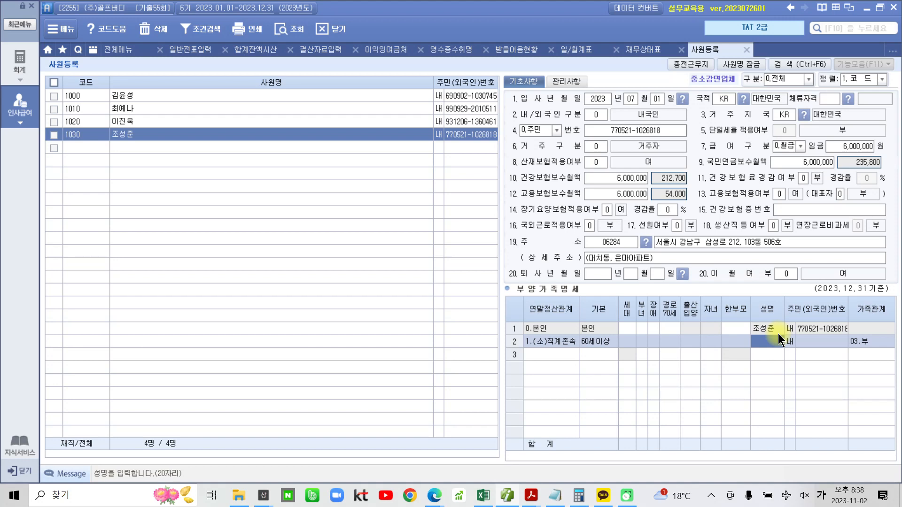
{"action": "type", "text": "김은자"}
{"action": "key", "text": "Return"}
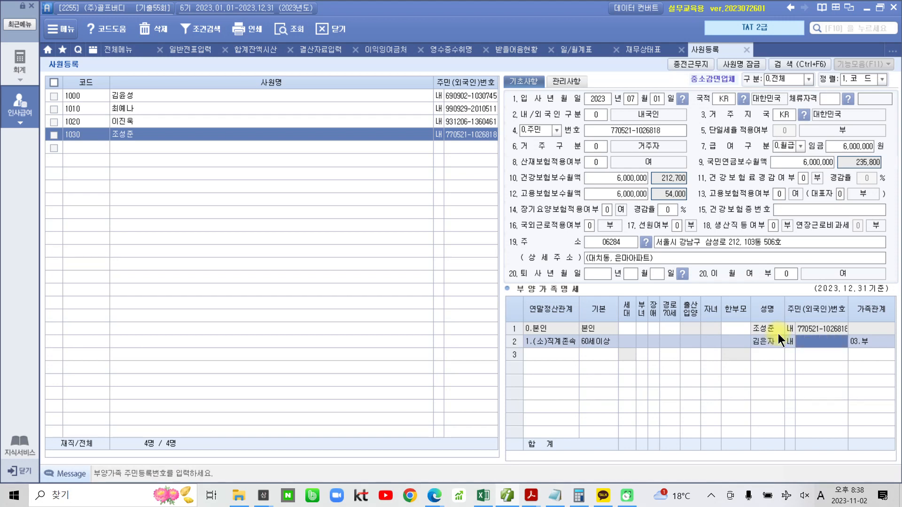
{"action": "type", "text": "401112-"}
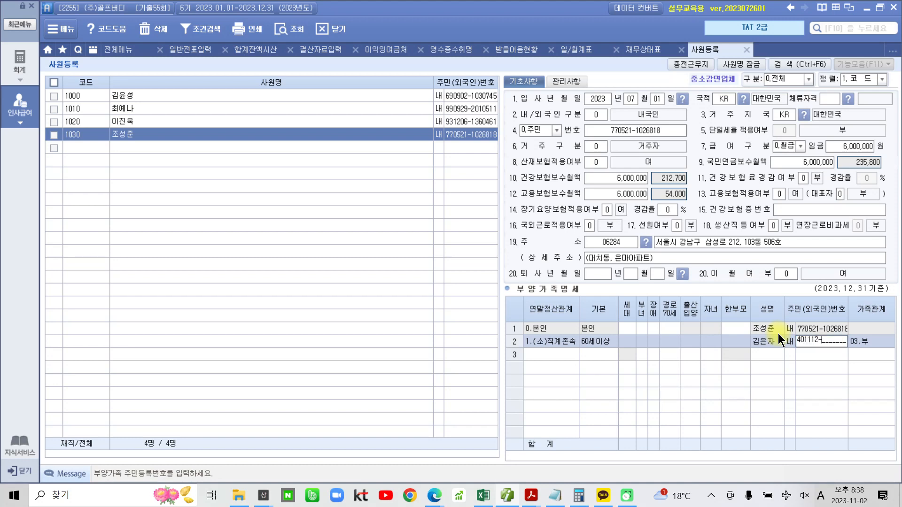
{"action": "type", "text": "2075529"}
{"action": "key", "text": "Return"}
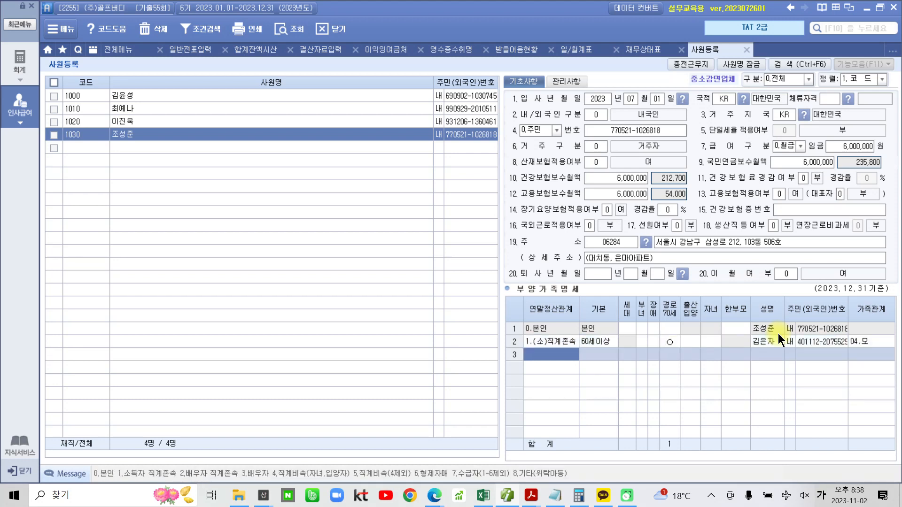
Step: Add the spouse to 부양가족명세 as 3.배우자, entering her full name and resident registration number
{"action": "type", "text": "3"}
{"action": "key", "text": "Return"}
{"action": "key", "text": "Return"}
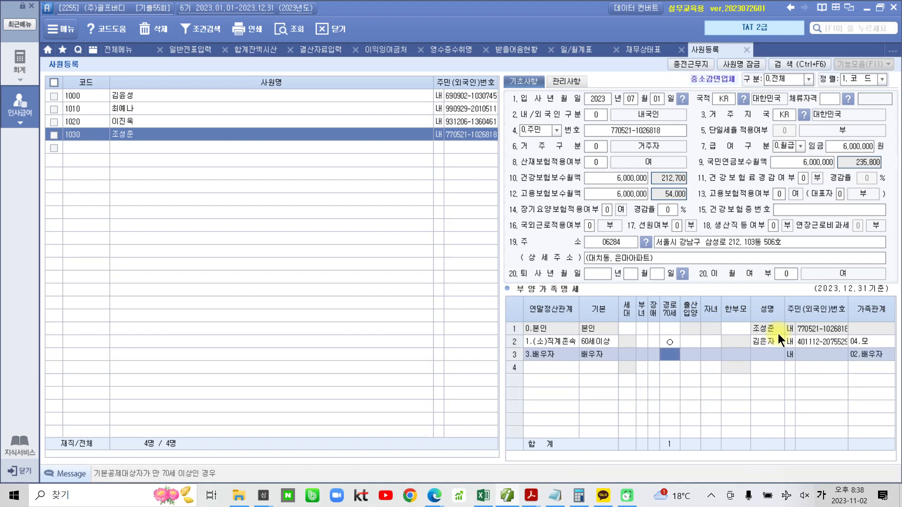
{"action": "key", "text": "Return"}
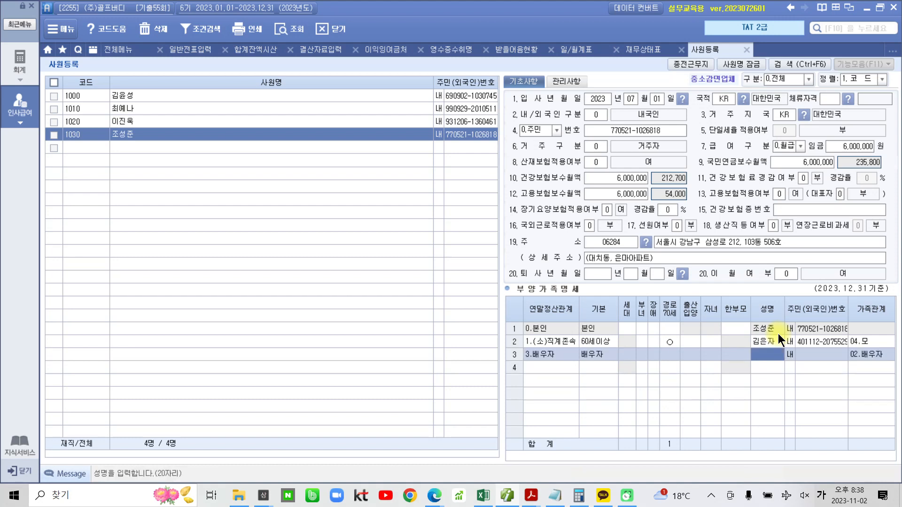
{"action": "type", "text": "박인혜"}
{"action": "key", "text": "Return"}
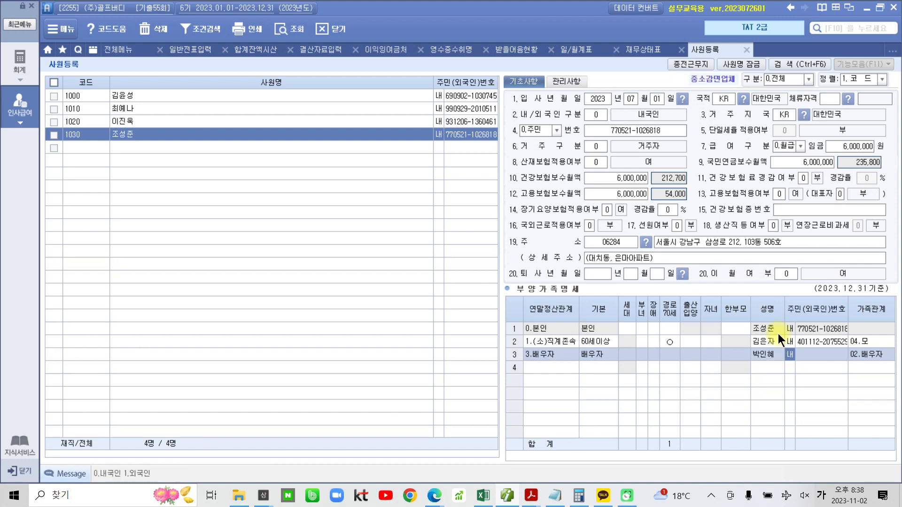
{"action": "key", "text": "Return"}
{"action": "type", "text": "800117-"}
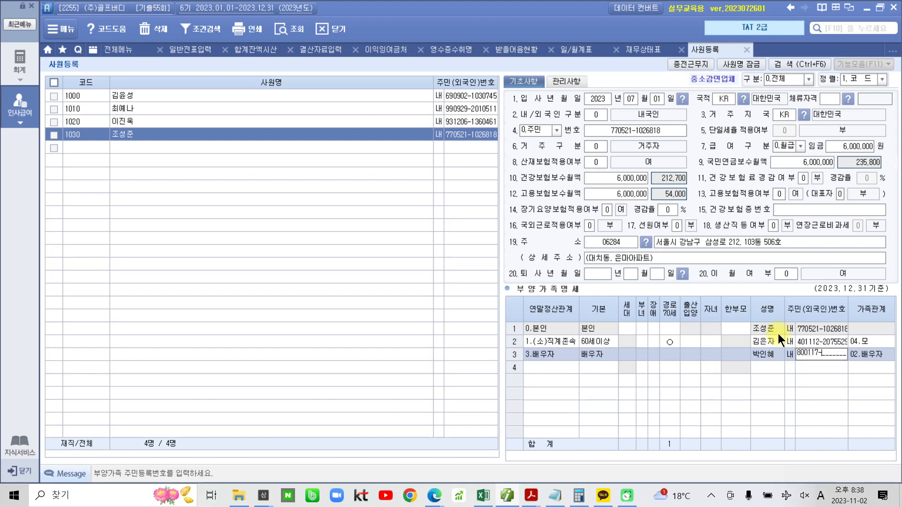
{"action": "type", "text": "2247093"}
{"action": "key", "text": "Return"}
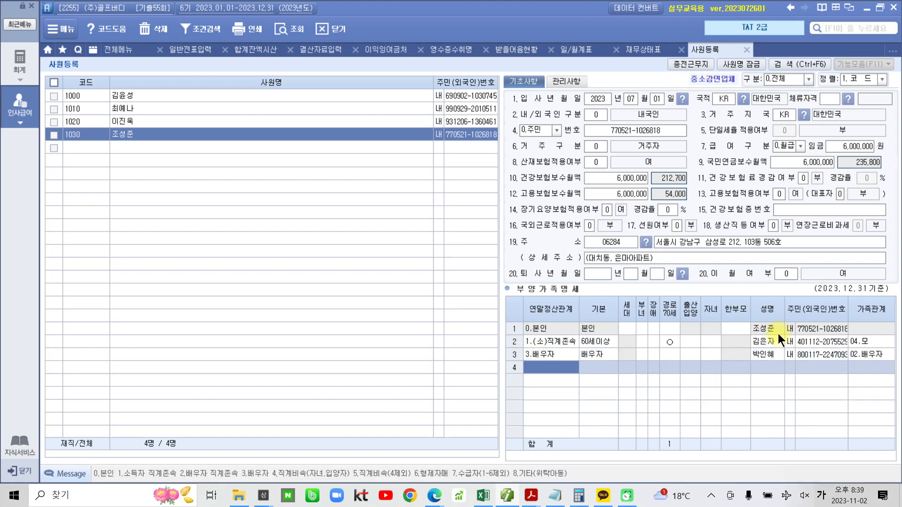
Step: Add the older child to 부양가족명세 as 4.직계비속, entering the child's full name and resident registration number
{"action": "type", "text": "4"}
{"action": "key", "text": "Return"}
{"action": "key", "text": "Return"}
{"action": "key", "text": "Return"}
{"action": "key", "text": "Return"}
{"action": "key", "text": "Return"}
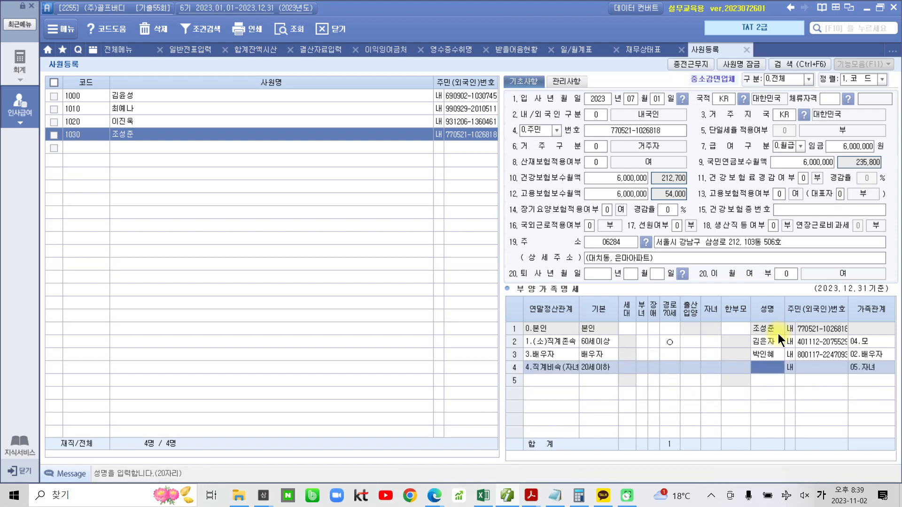
{"action": "type", "text": "조하늘"}
{"action": "key", "text": "Return"}
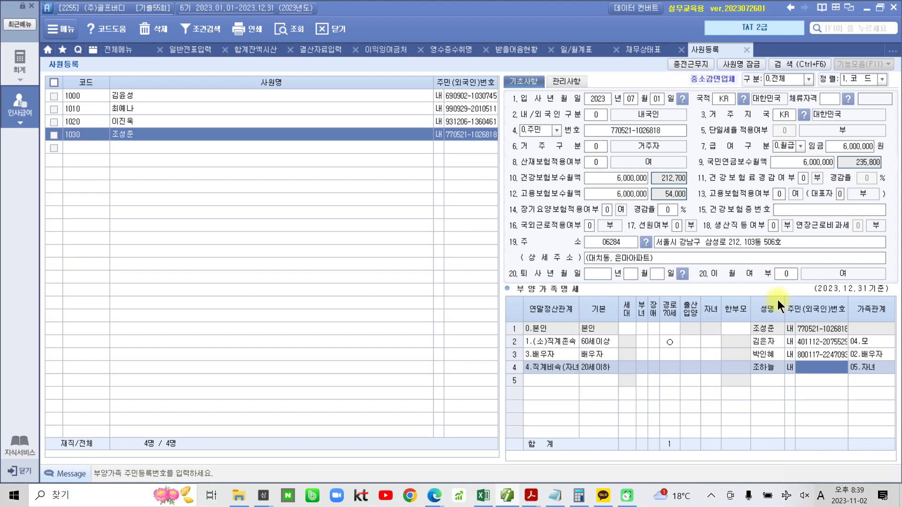
{"action": "type", "text": "070203-"}
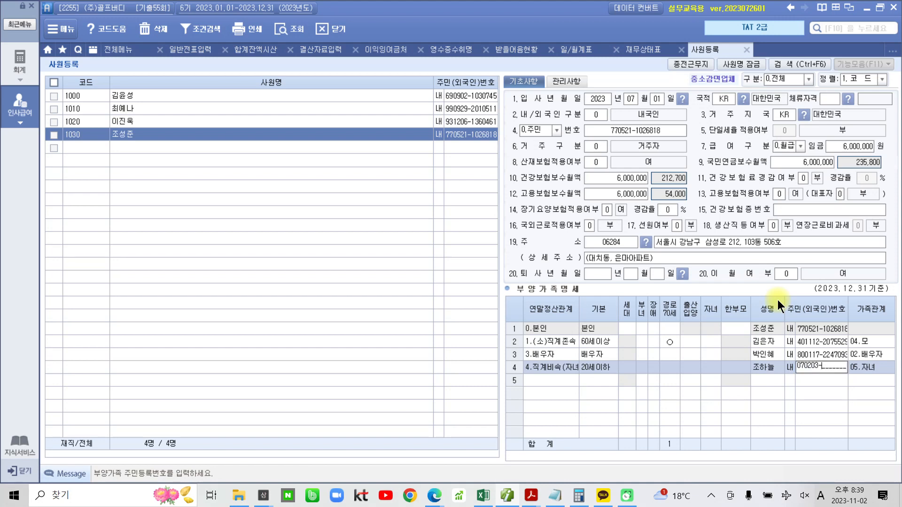
{"action": "type", "text": "3023180"}
{"action": "key", "text": "Return"}
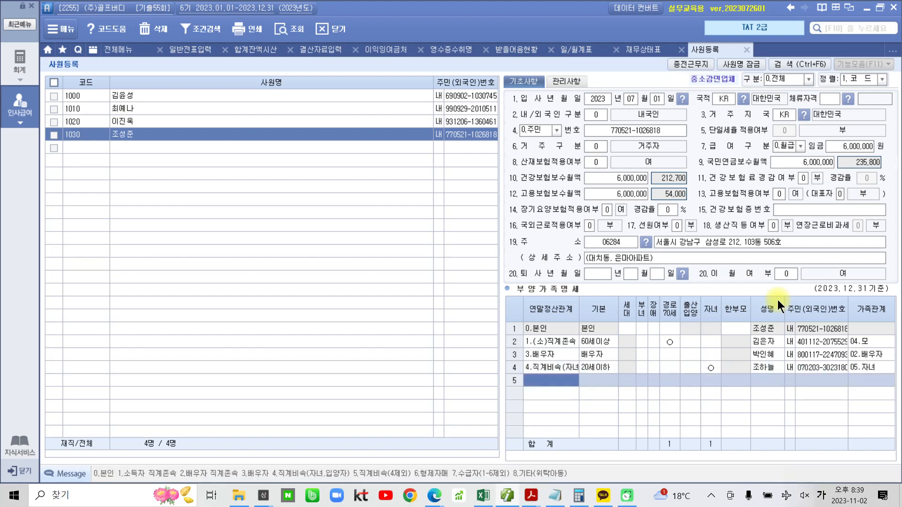
Step: Add the younger child to 부양가족명세 as 4.직계비속 with the child's full name and resident registration number
{"action": "type", "text": "4"}
{"action": "key", "text": "Return"}
{"action": "key", "text": "Return"}
{"action": "key", "text": "Return"}
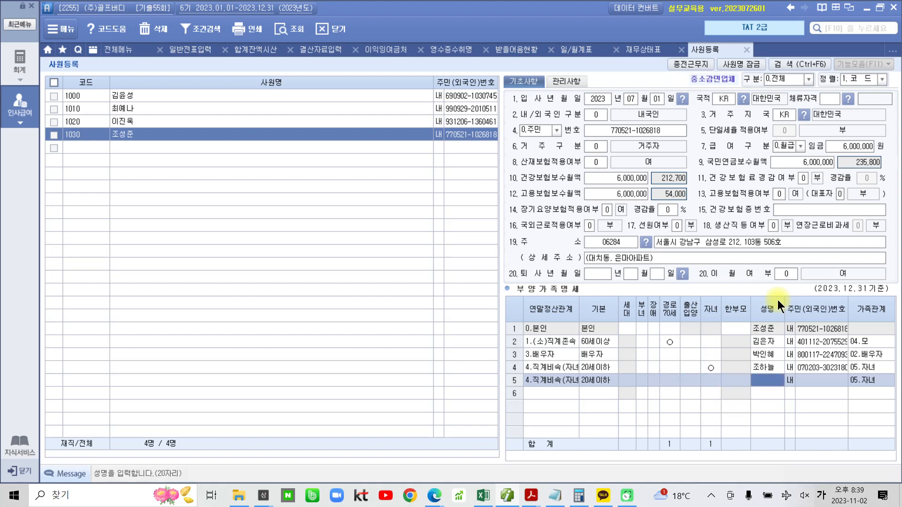
{"action": "type", "text": "조바다"}
{"action": "key", "text": "Return"}
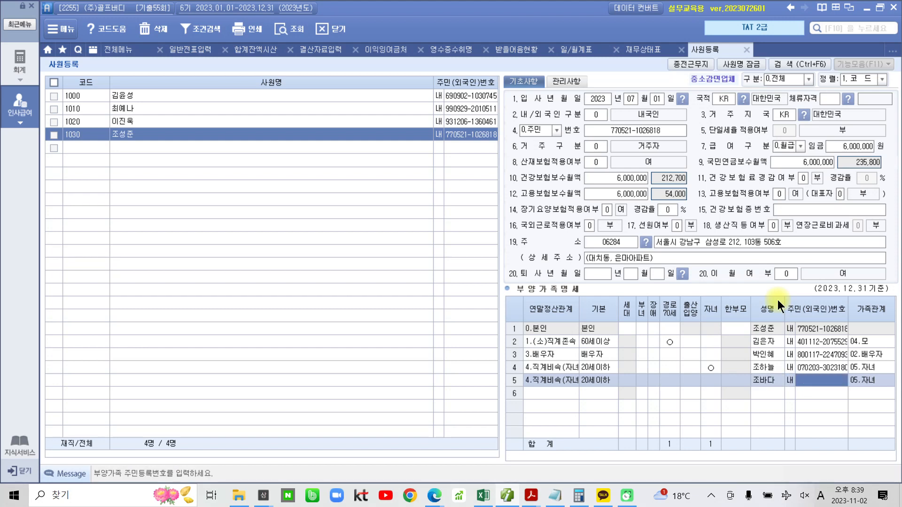
{"action": "type", "text": "1"}
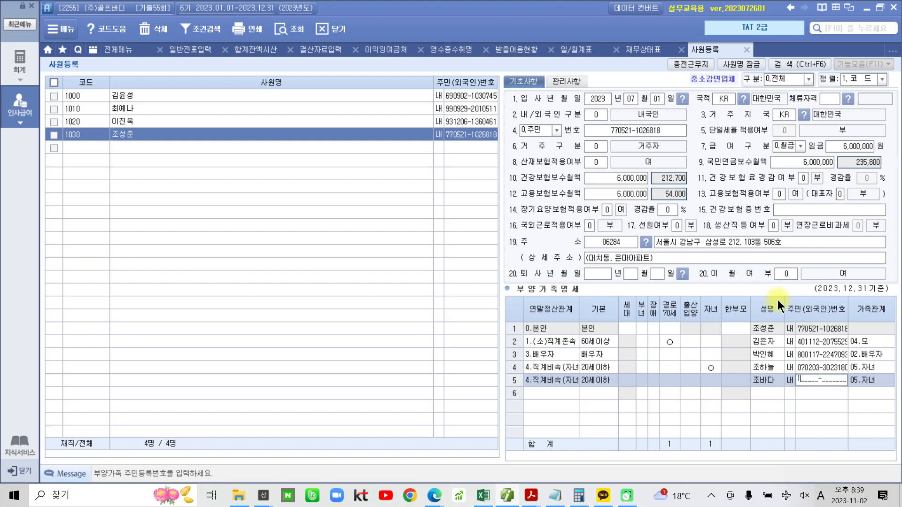
{"action": "type", "text": "50123-"}
{"action": "type", "text": "4070787"}
{"action": "key", "text": "Return"}
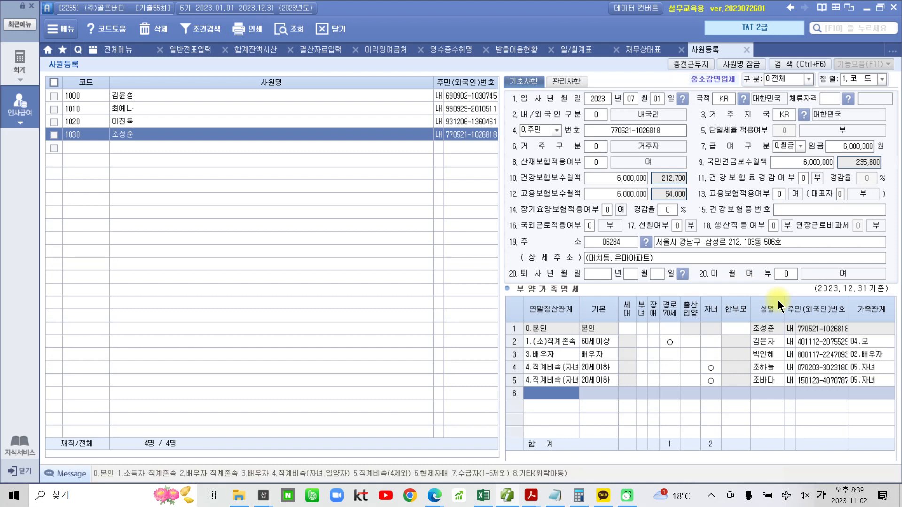
Step: Add the employee's brother to 부양가족명세 as 6.형제자매, entering his full name and resident registration number
{"action": "type", "text": "6"}
{"action": "key", "text": "Return"}
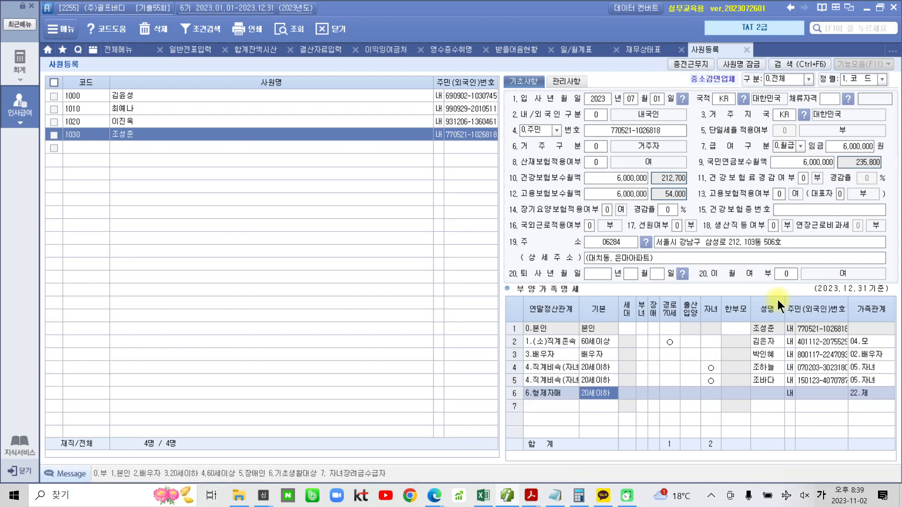
{"action": "key", "text": "Return"}
{"action": "key", "text": "Return"}
{"action": "key", "text": "Return"}
{"action": "key", "text": "Return"}
{"action": "key", "text": "Return"}
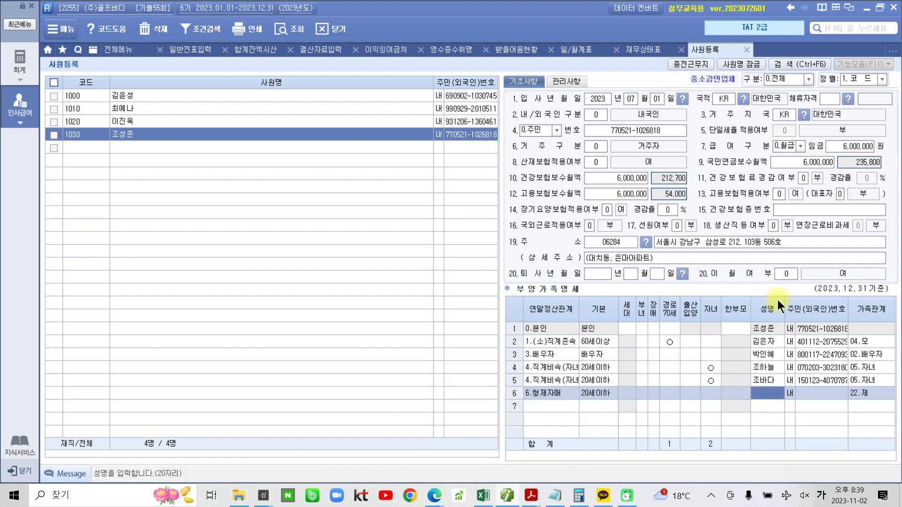
{"action": "type", "text": "조동"}
{"action": "type", "text": "일"}
{"action": "key", "text": "Return"}
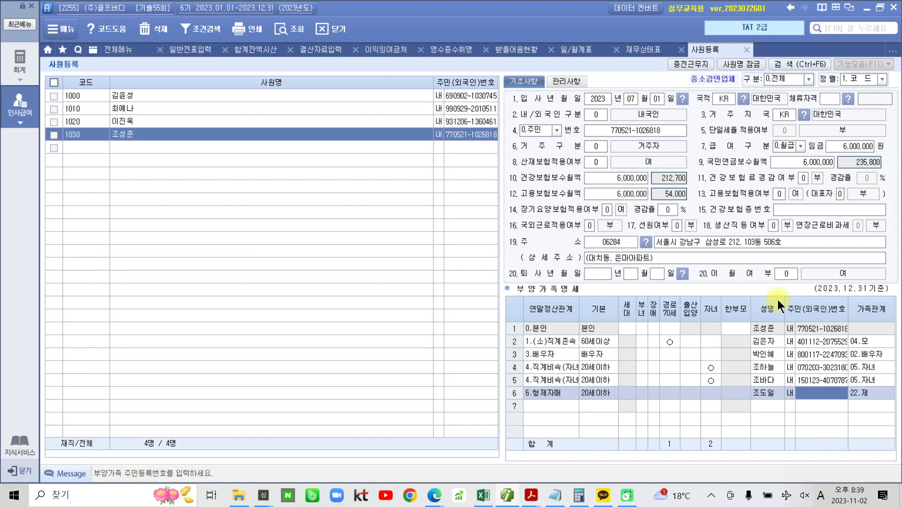
{"action": "type", "text": "750915-"}
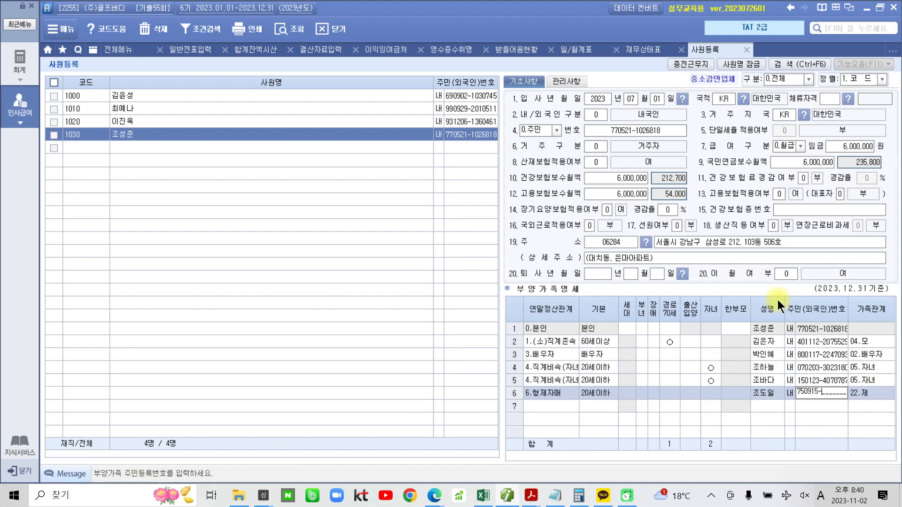
{"action": "type", "text": "1927317"}
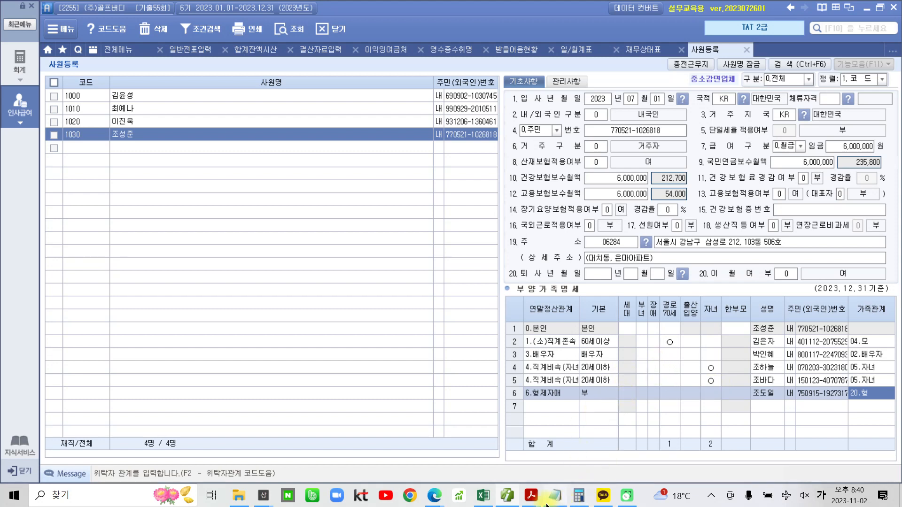
Step: Check the brother's disability note in the exam PDF, and set his 기본 deduction to 장애인 with 장애 code 1 in the accounting program
{"action": "left_click", "coordinate": [536, 493]}
{"action": "left_click", "coordinate": [575, 467]}
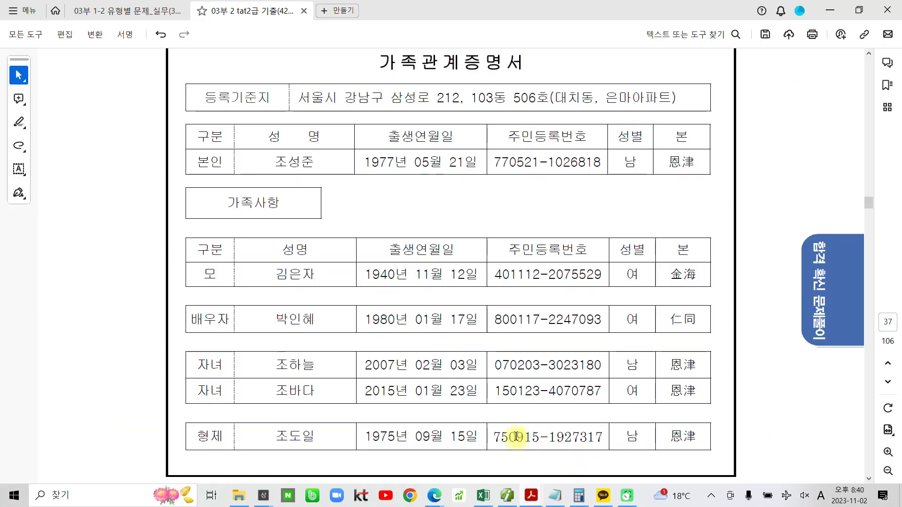
{"action": "scroll", "coordinate": [403, 415], "scroll_direction": "down", "scroll_amount": 4}
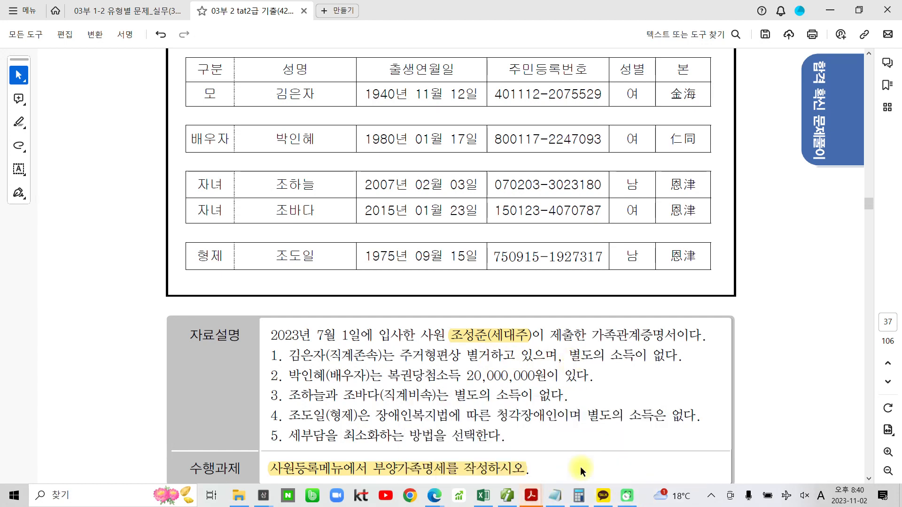
{"action": "left_click", "coordinate": [507, 496]}
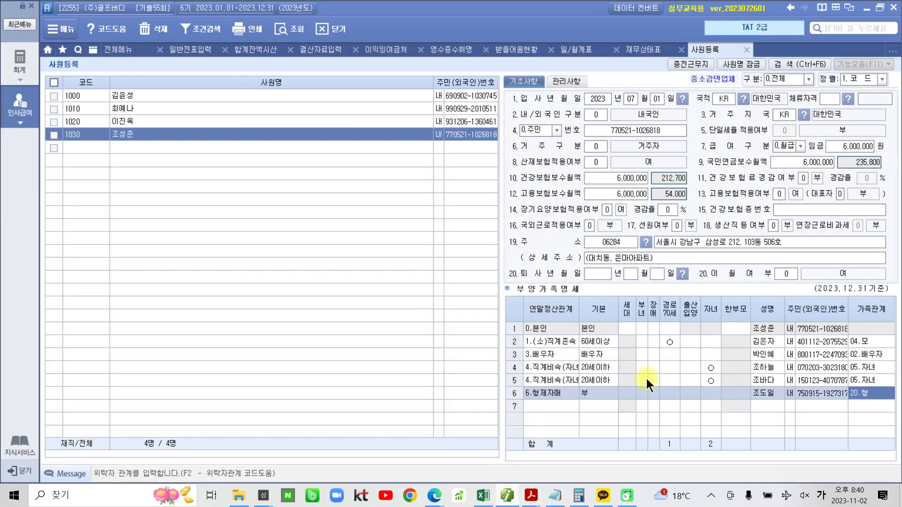
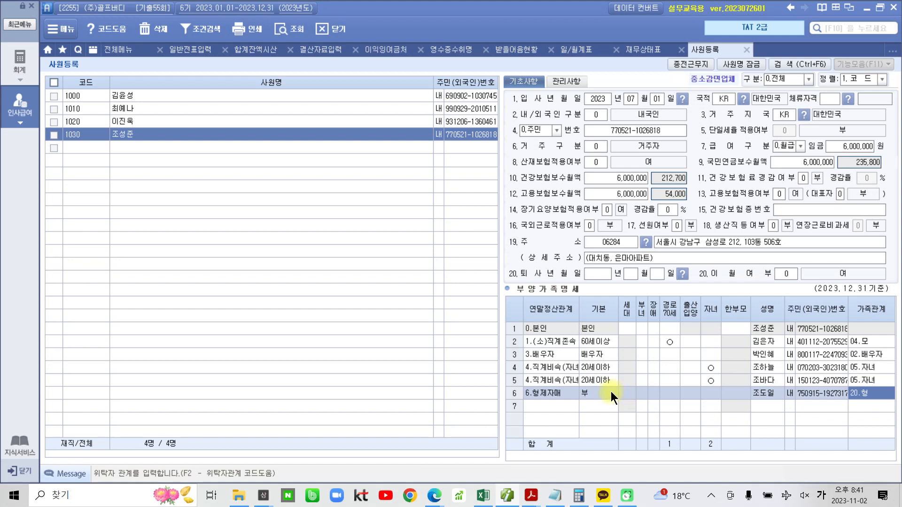
{"action": "left_click", "coordinate": [611, 392]}
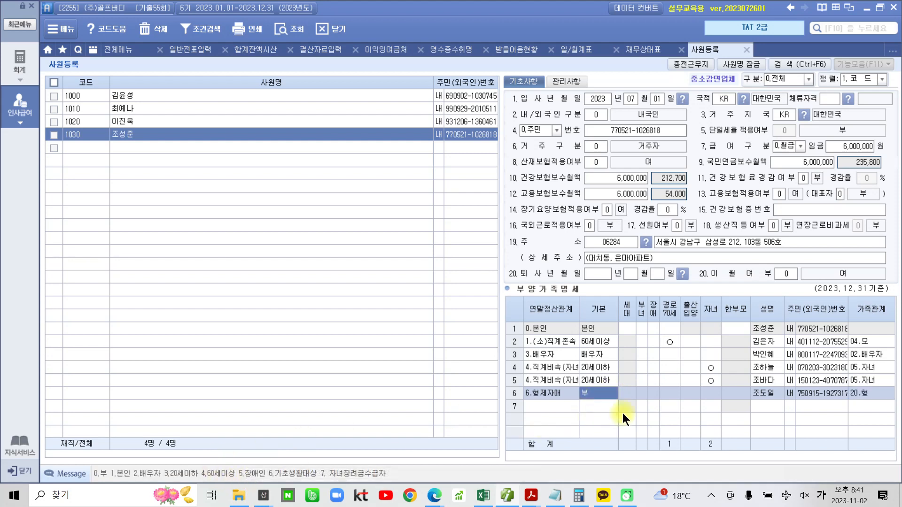
{"action": "type", "text": "5"}
{"action": "key", "text": "Return"}
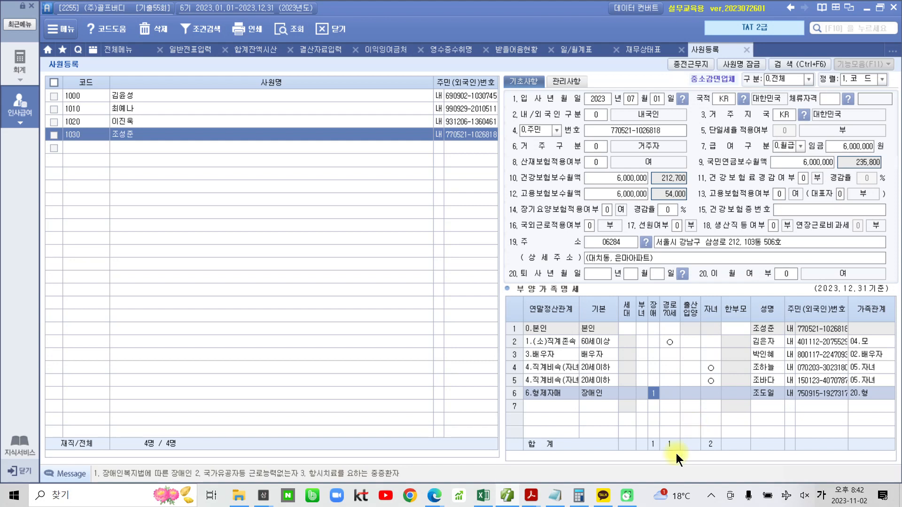
Step: Switch to the exam PDF and read 근로소득관리 1 evaluation questions 36 to 40
{"action": "left_click", "coordinate": [531, 496]}
{"action": "left_click", "coordinate": [576, 464]}
{"action": "scroll", "coordinate": [412, 402], "scroll_direction": "down", "scroll_amount": 12}
{"action": "scroll", "coordinate": [405, 412], "scroll_direction": "down", "scroll_amount": 5}
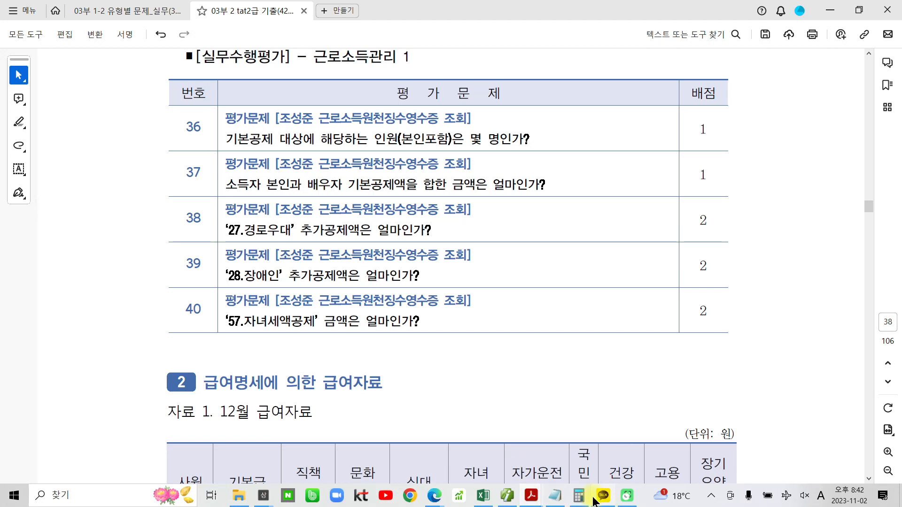
Step: Switch to the accounting program, open 연말정산 근로소득원천징수영수증, and load the employee with code 1030
{"action": "left_click", "coordinate": [507, 497]}
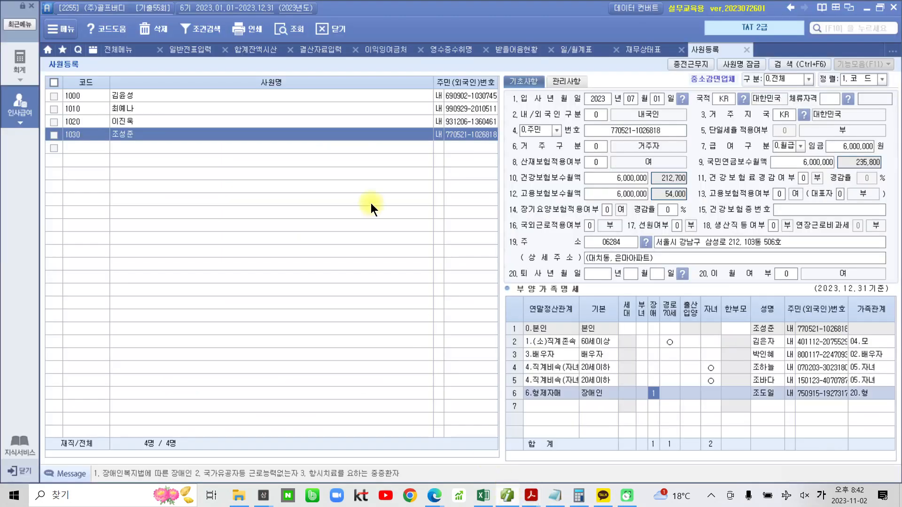
{"action": "left_click", "coordinate": [20, 108]}
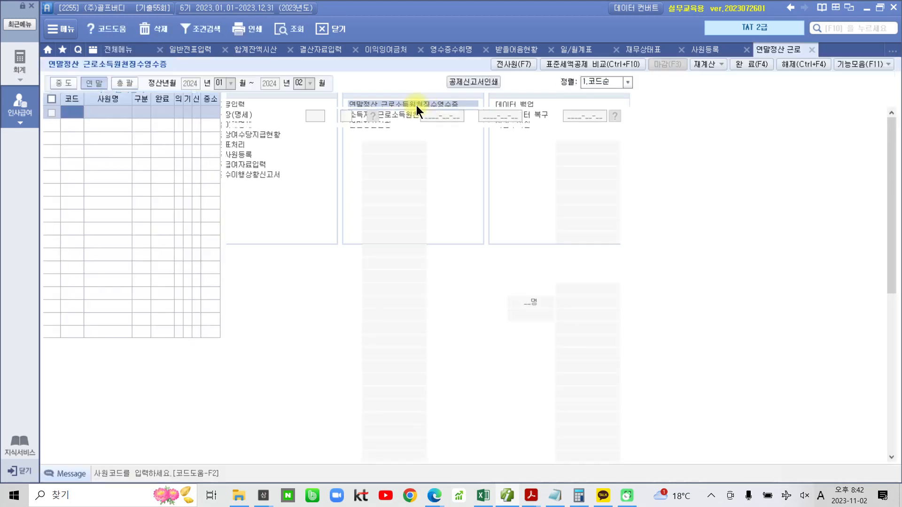
{"action": "key", "text": "F2"}
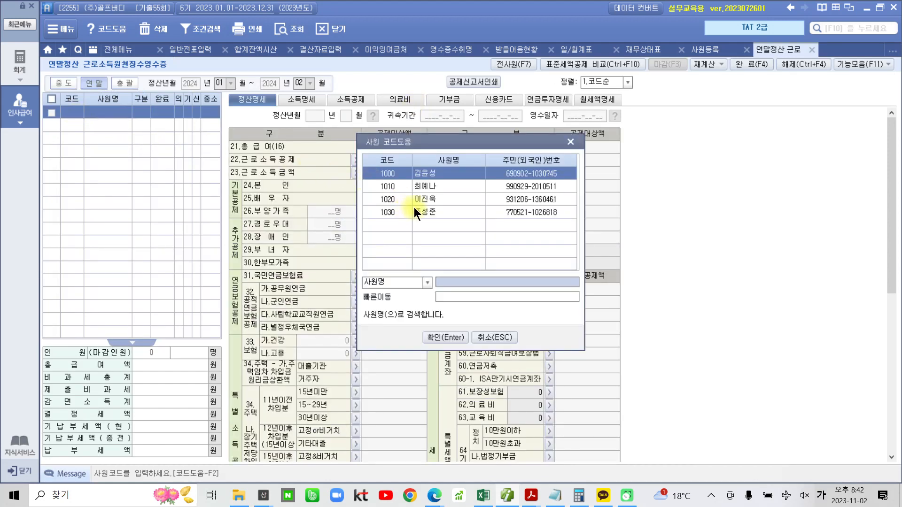
{"action": "left_click", "coordinate": [428, 212]}
{"action": "left_click", "coordinate": [447, 340]}
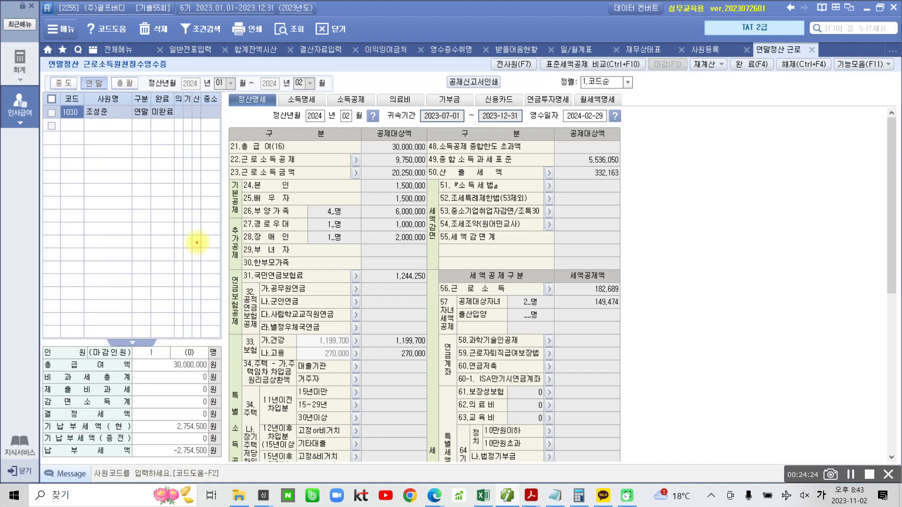
Step: Examine the 기본공제 amounts for 24.본인, 25.배우자 and 26.부양가족 in 정산명세
{"action": "mouse_move", "coordinate": [227, 177]}
{"action": "left_mouse_down"}
{"action": "mouse_move", "coordinate": [253, 218]}
{"action": "mouse_move", "coordinate": [428, 217]}
{"action": "left_mouse_up"}
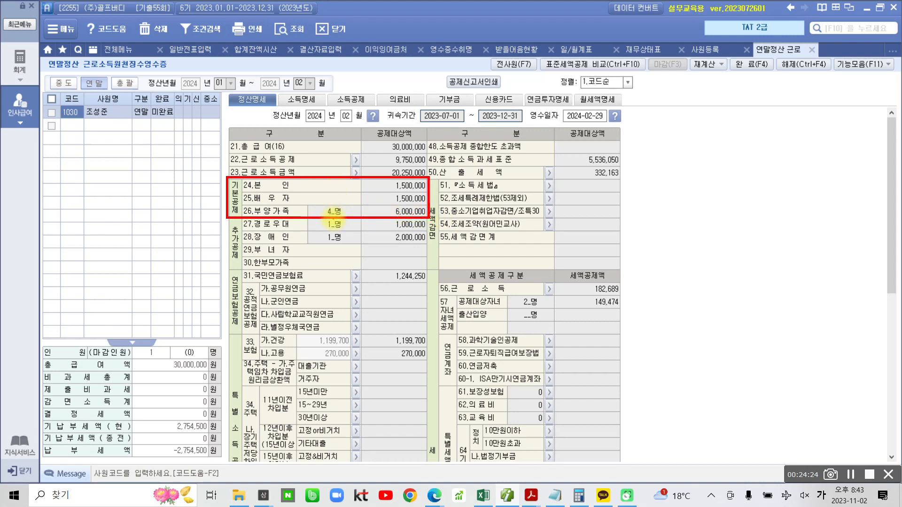
{"action": "left_click_drag", "start_coordinate": [194, 185], "coordinate": [169, 206]}
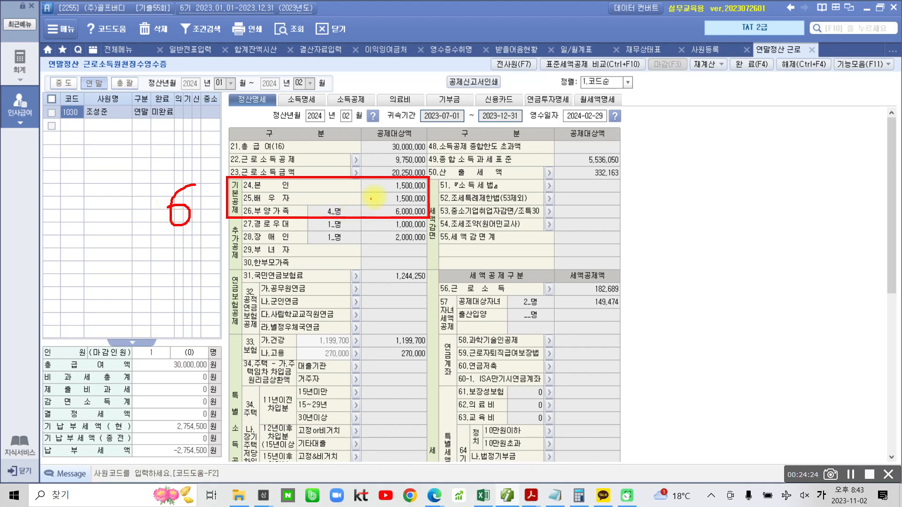
{"action": "mouse_move", "coordinate": [388, 183]}
{"action": "left_mouse_down"}
{"action": "mouse_move", "coordinate": [374, 194]}
{"action": "mouse_move", "coordinate": [385, 201]}
{"action": "left_mouse_up"}
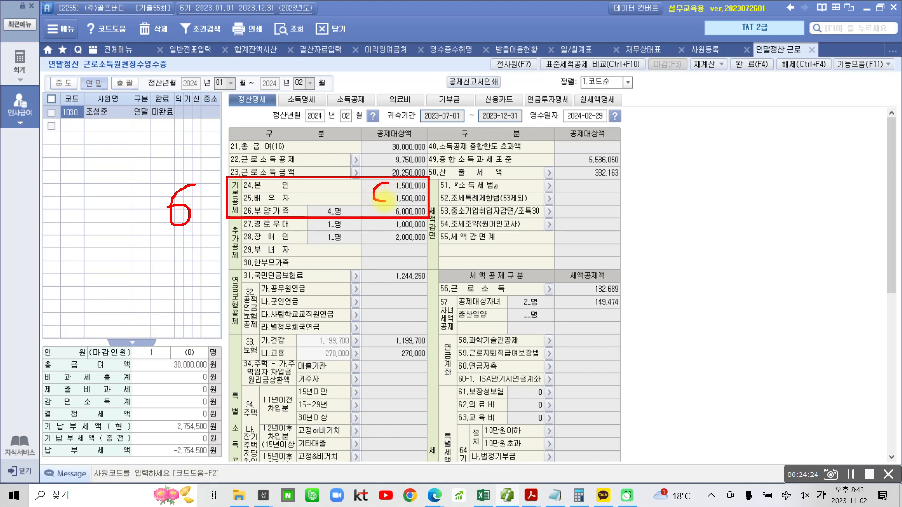
{"action": "mouse_move", "coordinate": [517, 186]}
{"action": "left_mouse_down"}
{"action": "mouse_move", "coordinate": [569, 223]}
{"action": "mouse_move", "coordinate": [542, 259]}
{"action": "left_mouse_up"}
{"action": "mouse_move", "coordinate": [595, 193]}
{"action": "left_mouse_down"}
{"action": "mouse_move", "coordinate": [593, 228]}
{"action": "mouse_move", "coordinate": [594, 193]}
{"action": "left_mouse_up"}
{"action": "mouse_move", "coordinate": [620, 189]}
{"action": "left_mouse_down"}
{"action": "mouse_move", "coordinate": [749, 175]}
{"action": "mouse_move", "coordinate": [735, 165]}
{"action": "left_mouse_up"}
{"action": "left_click_drag", "start_coordinate": [671, 208], "coordinate": [669, 232]}
{"action": "left_click_drag", "start_coordinate": [584, 240], "coordinate": [573, 258]}
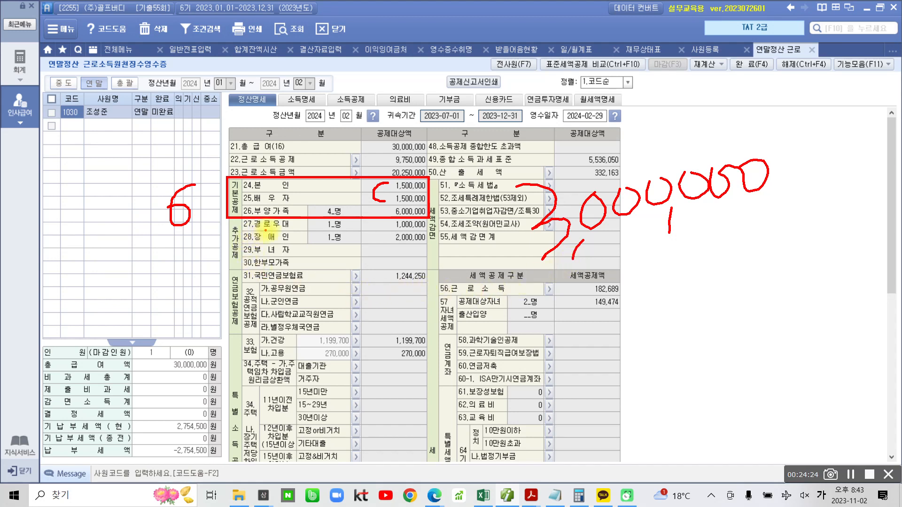
Step: Check the 27.경로우대 and 28.장애인 추가공제 amounts and the 57.자녀세액공제 amount
{"action": "mouse_move", "coordinate": [393, 230]}
{"action": "left_mouse_down"}
{"action": "mouse_move", "coordinate": [425, 229]}
{"action": "mouse_move", "coordinate": [429, 218]}
{"action": "mouse_move", "coordinate": [397, 217]}
{"action": "mouse_move", "coordinate": [387, 231]}
{"action": "left_mouse_up"}
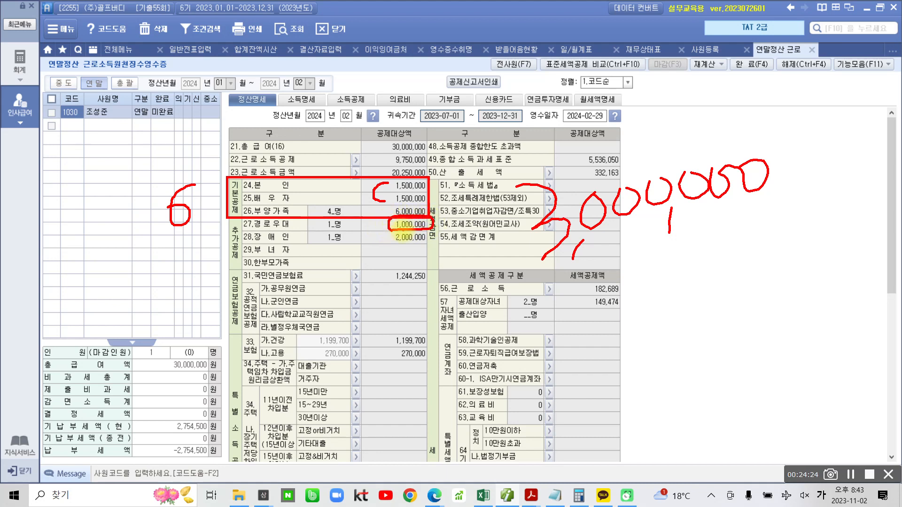
{"action": "key", "text": "Escape"}
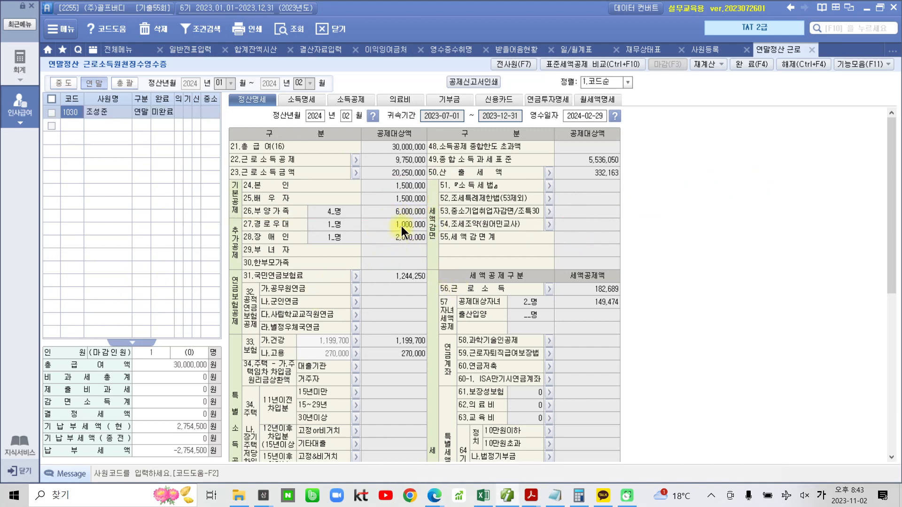
{"action": "left_click", "coordinate": [401, 225]}
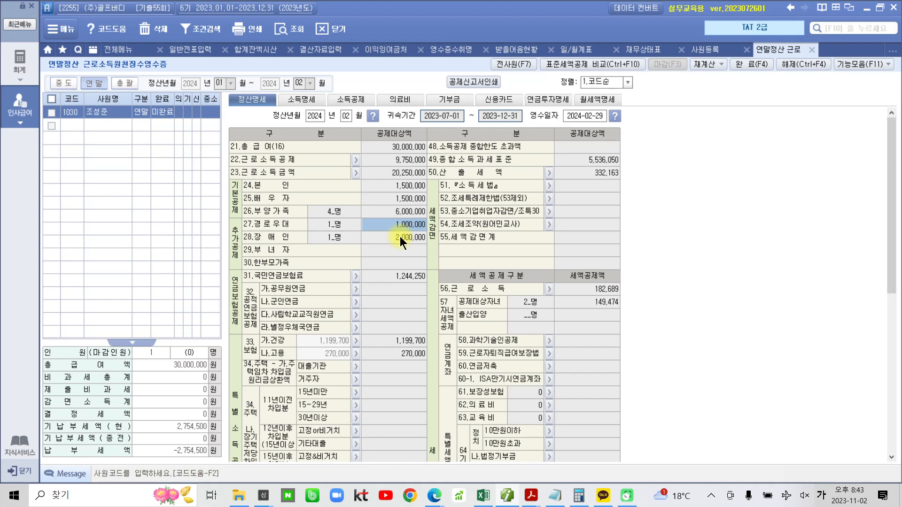
{"action": "left_click", "coordinate": [399, 236]}
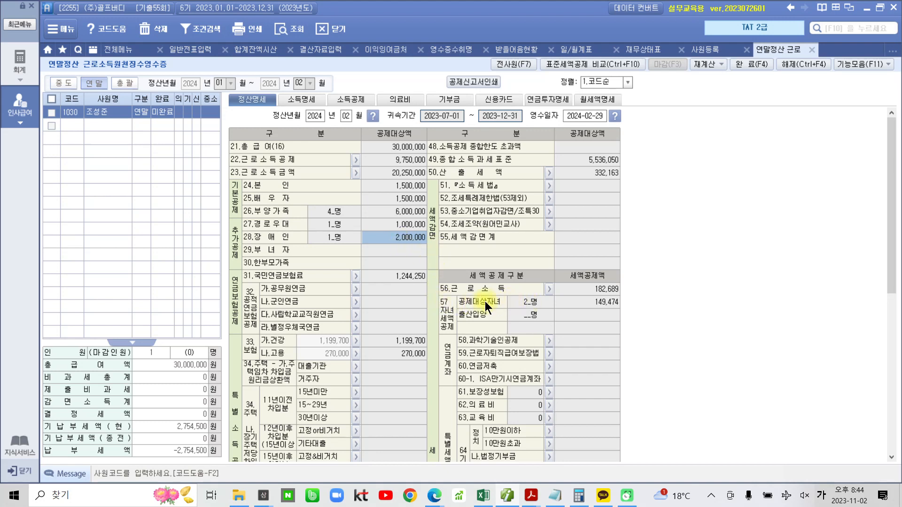
{"action": "left_click", "coordinate": [595, 303]}
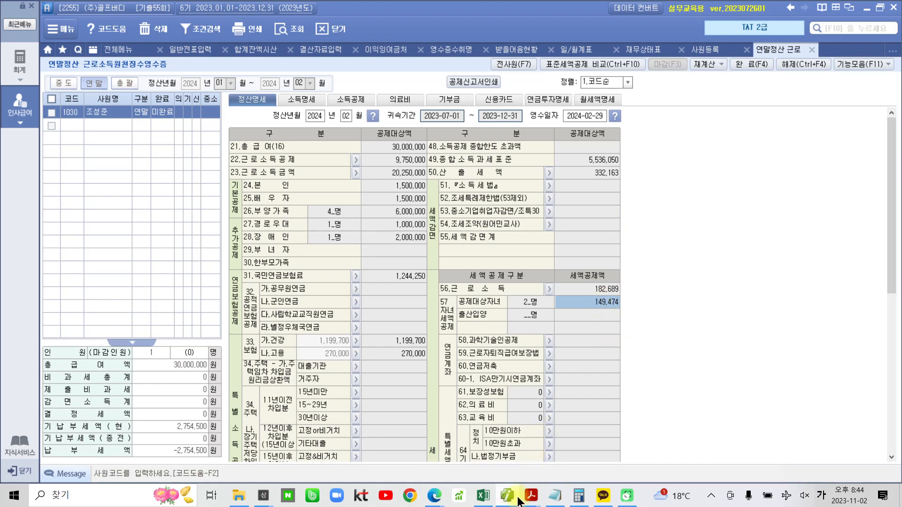
Step: Switch to the exam PDF and read problem 2, 급여명세에 의한 급여자료, including its pay date and 수당등록 task
{"action": "mouse_move", "coordinate": [518, 500]}
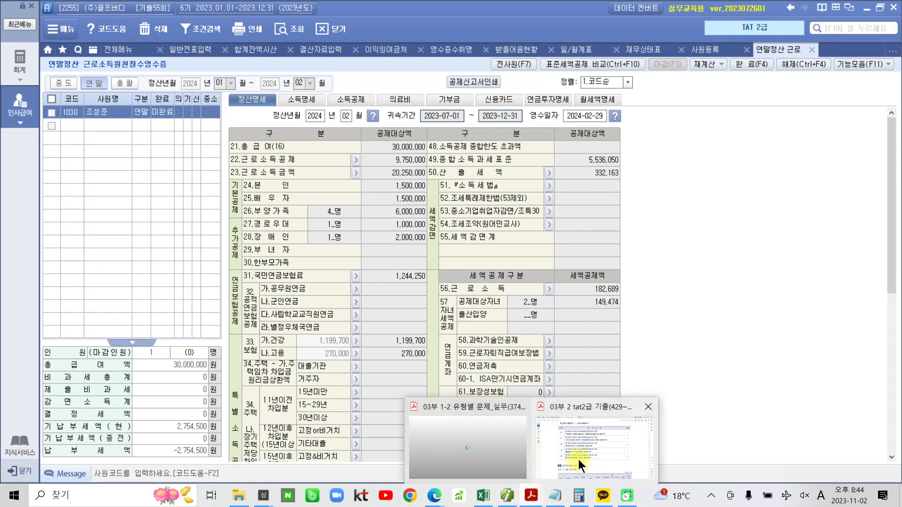
{"action": "left_click", "coordinate": [579, 460]}
{"action": "scroll", "coordinate": [249, 396], "scroll_direction": "down", "scroll_amount": 8}
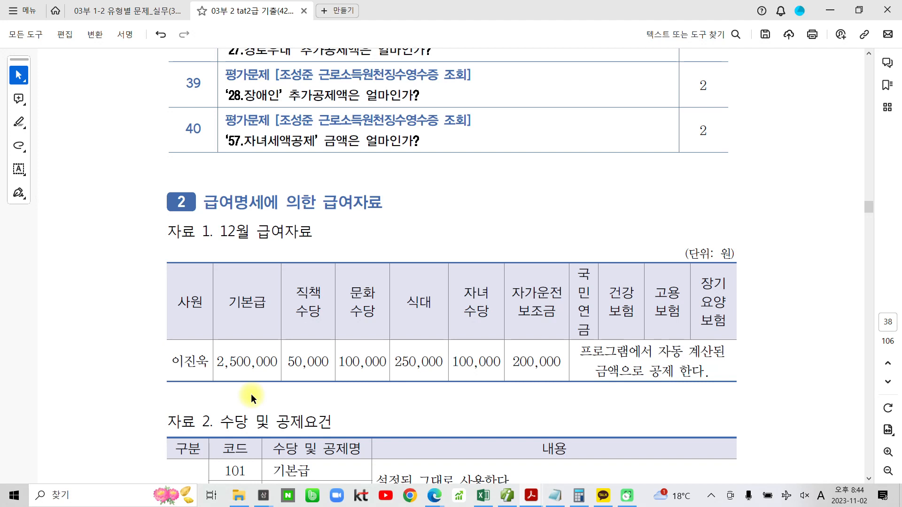
{"action": "scroll", "coordinate": [251, 393], "scroll_direction": "down", "scroll_amount": 1}
{"action": "left_click_drag", "start_coordinate": [252, 242], "coordinate": [407, 185]}
{"action": "left_click", "coordinate": [348, 182]}
{"action": "scroll", "coordinate": [336, 230], "scroll_direction": "down", "scroll_amount": 3}
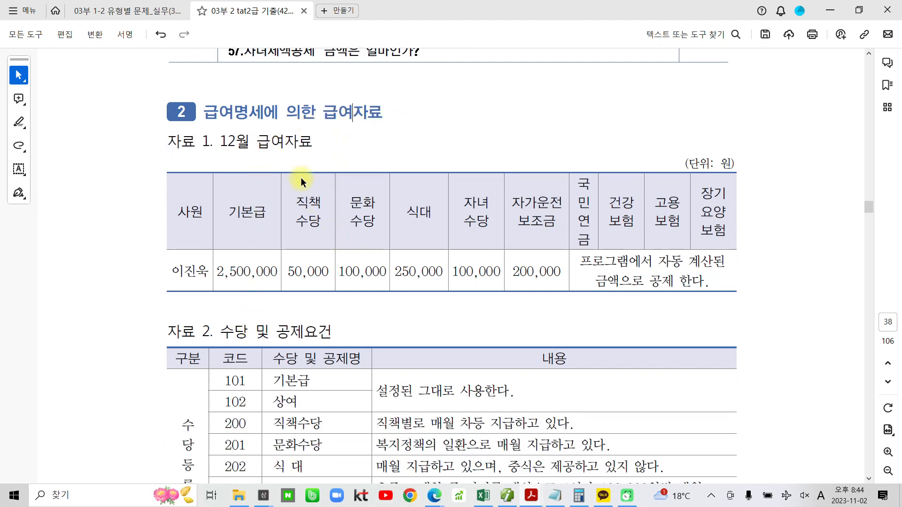
{"action": "scroll", "coordinate": [310, 346], "scroll_direction": "down", "scroll_amount": 5}
{"action": "left_click", "coordinate": [276, 220]}
{"action": "scroll", "coordinate": [322, 337], "scroll_direction": "down", "scroll_amount": 20}
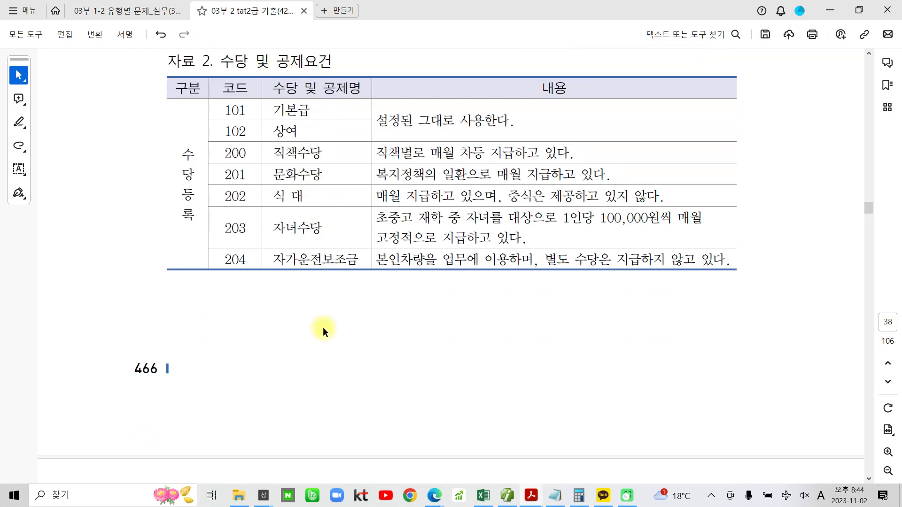
{"action": "scroll", "coordinate": [324, 328], "scroll_direction": "down", "scroll_amount": 3}
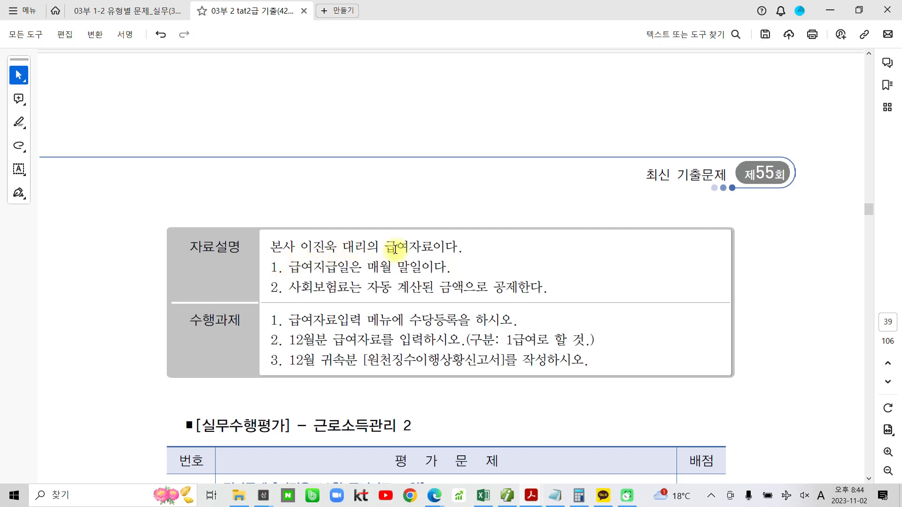
{"action": "left_click_drag", "start_coordinate": [291, 268], "coordinate": [429, 268]}
{"action": "left_click", "coordinate": [448, 247]}
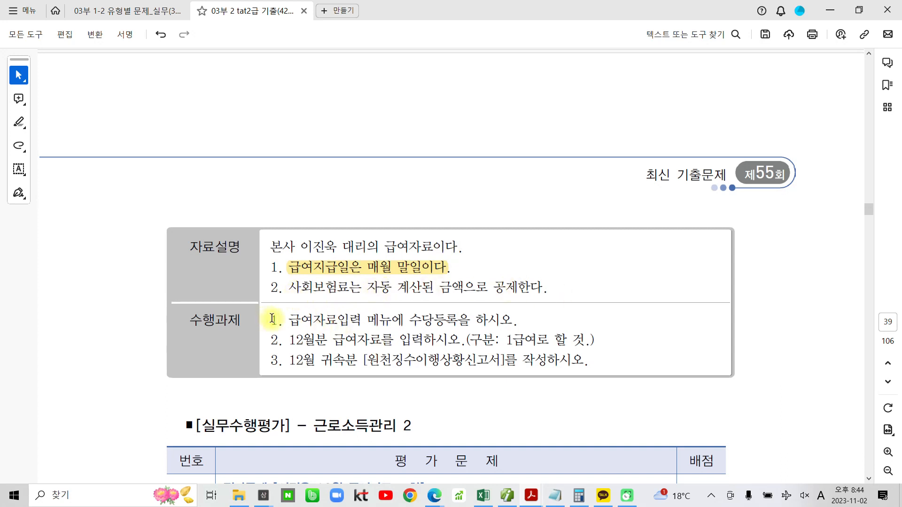
{"action": "left_click_drag", "start_coordinate": [410, 320], "coordinate": [462, 317]}
{"action": "left_click", "coordinate": [473, 299]}
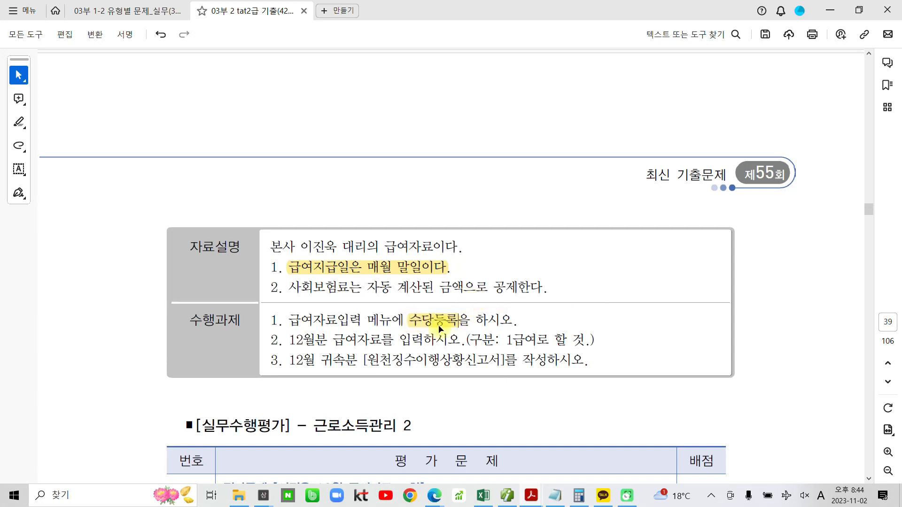
Step: Examine the allowances coded 200 to 204 in 자료 2 to classify each as 과세 or 비과세
{"action": "scroll", "coordinate": [372, 371], "scroll_direction": "up", "scroll_amount": 5}
{"action": "scroll", "coordinate": [371, 388], "scroll_direction": "up", "scroll_amount": 10}
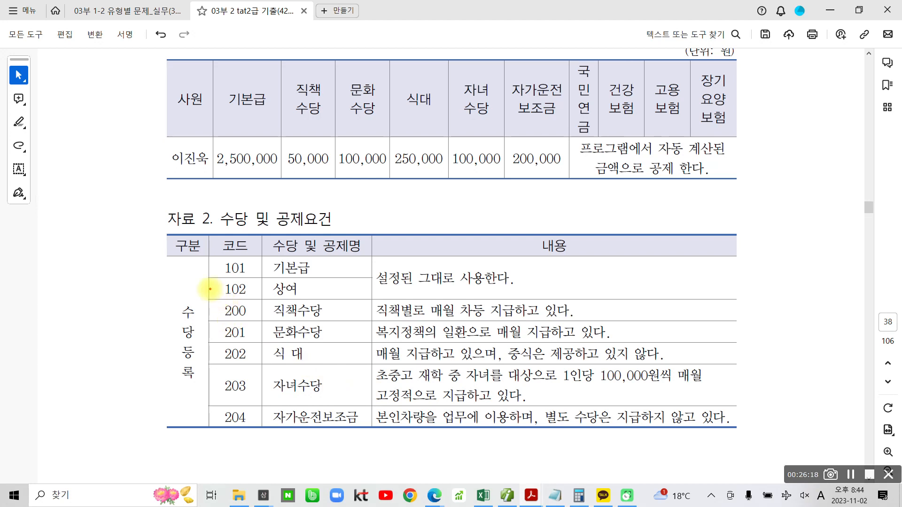
{"action": "mouse_move", "coordinate": [199, 289]}
{"action": "left_mouse_down"}
{"action": "mouse_move", "coordinate": [694, 458]}
{"action": "mouse_move", "coordinate": [799, 465]}
{"action": "mouse_move", "coordinate": [789, 435]}
{"action": "left_mouse_up"}
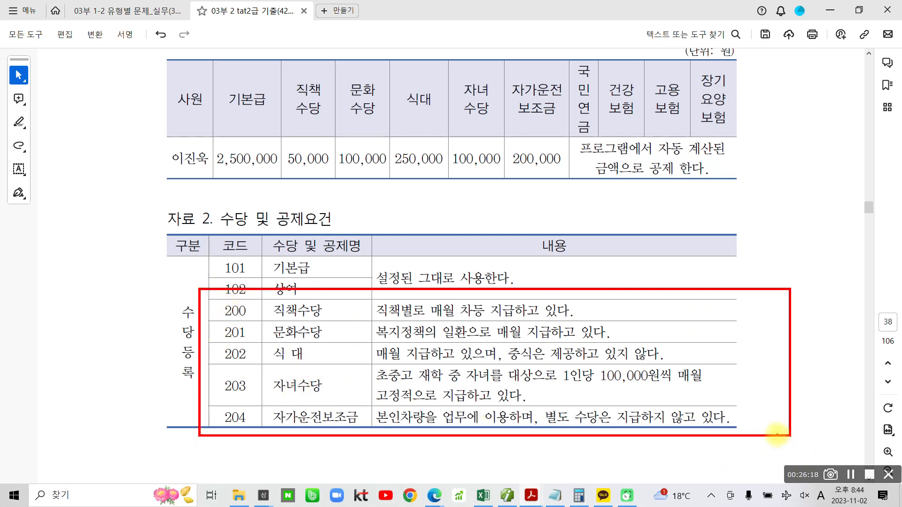
{"action": "left_click_drag", "start_coordinate": [471, 324], "coordinate": [571, 319]}
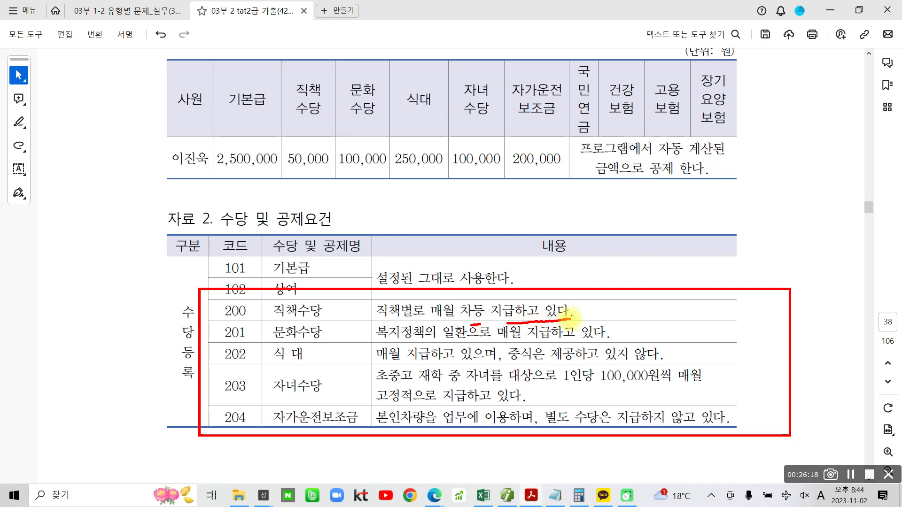
{"action": "mouse_move", "coordinate": [619, 289]}
{"action": "left_mouse_down"}
{"action": "mouse_move", "coordinate": [633, 310]}
{"action": "mouse_move", "coordinate": [656, 306]}
{"action": "mouse_move", "coordinate": [647, 323]}
{"action": "left_mouse_up"}
{"action": "left_click_drag", "start_coordinate": [649, 296], "coordinate": [666, 293]}
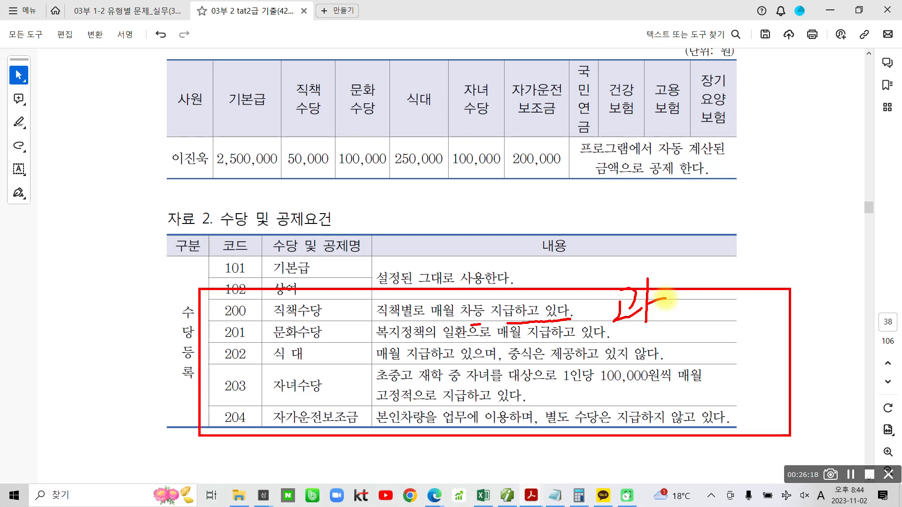
{"action": "mouse_move", "coordinate": [667, 303]}
{"action": "left_mouse_down"}
{"action": "mouse_move", "coordinate": [703, 353]}
{"action": "mouse_move", "coordinate": [730, 332]}
{"action": "left_mouse_up"}
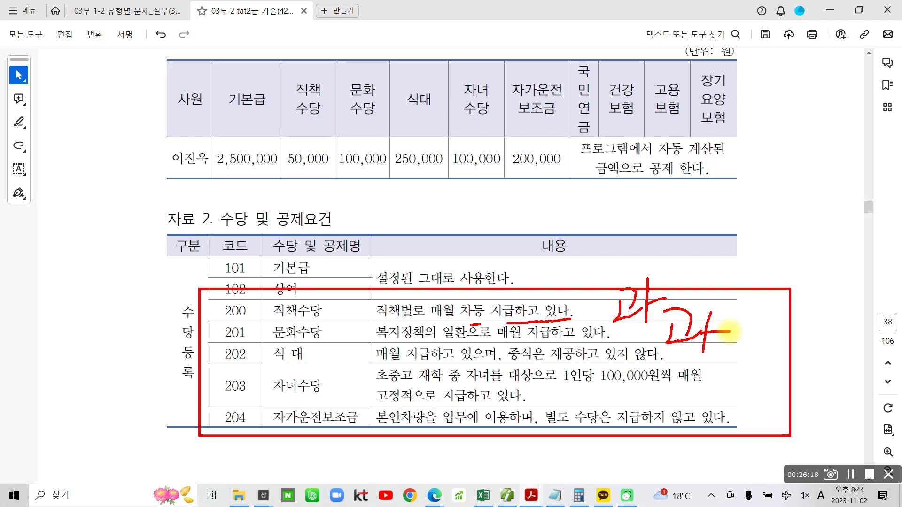
{"action": "left_click_drag", "start_coordinate": [337, 330], "coordinate": [337, 359]}
{"action": "mouse_move", "coordinate": [348, 328]}
{"action": "left_mouse_down"}
{"action": "mouse_move", "coordinate": [348, 354]}
{"action": "mouse_move", "coordinate": [348, 341]}
{"action": "left_mouse_up"}
{"action": "left_click_drag", "start_coordinate": [337, 357], "coordinate": [359, 371]}
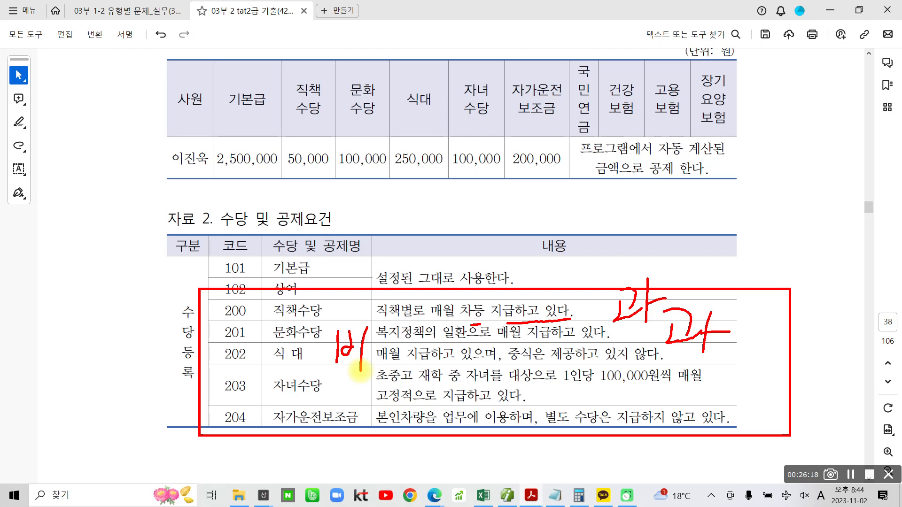
{"action": "mouse_move", "coordinate": [720, 374]}
{"action": "left_mouse_down"}
{"action": "mouse_move", "coordinate": [737, 395]}
{"action": "mouse_move", "coordinate": [712, 404]}
{"action": "left_mouse_up"}
{"action": "left_click_drag", "start_coordinate": [750, 389], "coordinate": [749, 413]}
{"action": "left_click_drag", "start_coordinate": [750, 394], "coordinate": [763, 389]}
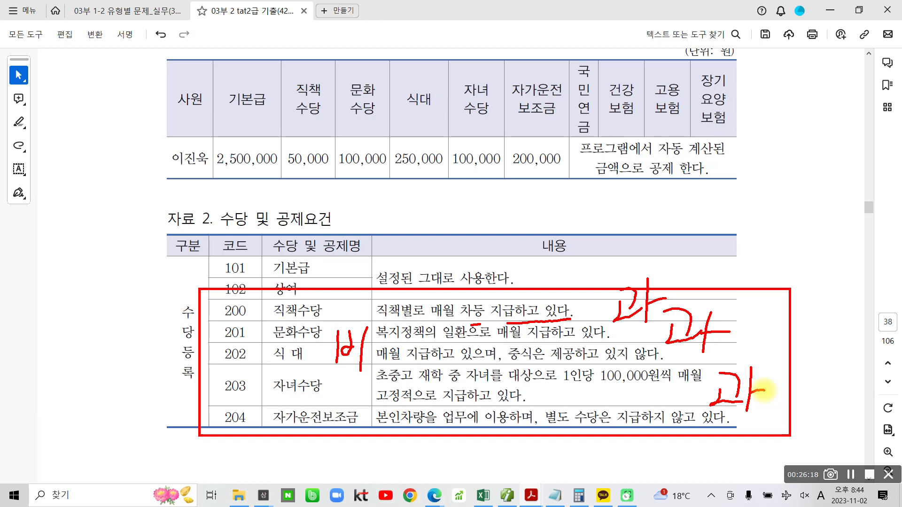
{"action": "mouse_move", "coordinate": [353, 414]}
{"action": "left_mouse_down"}
{"action": "mouse_move", "coordinate": [351, 434]}
{"action": "mouse_move", "coordinate": [382, 445]}
{"action": "left_mouse_up"}
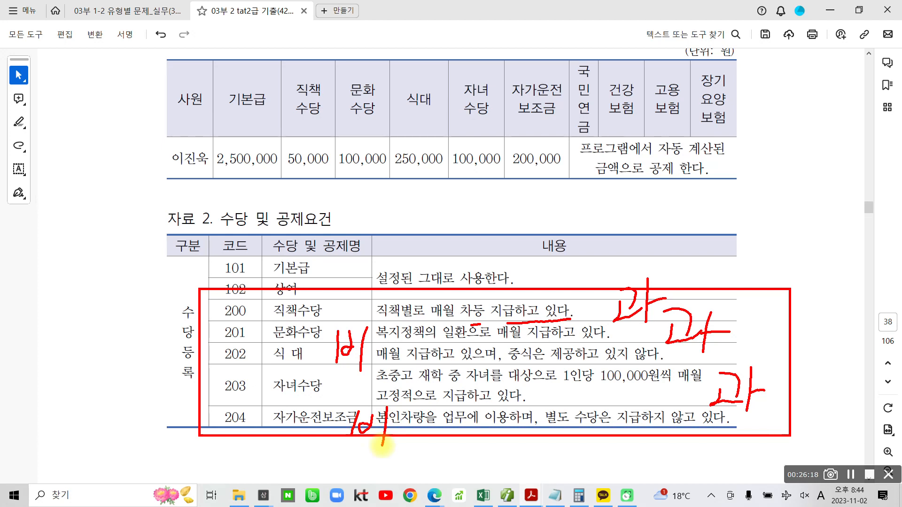
{"action": "key", "text": "Escape"}
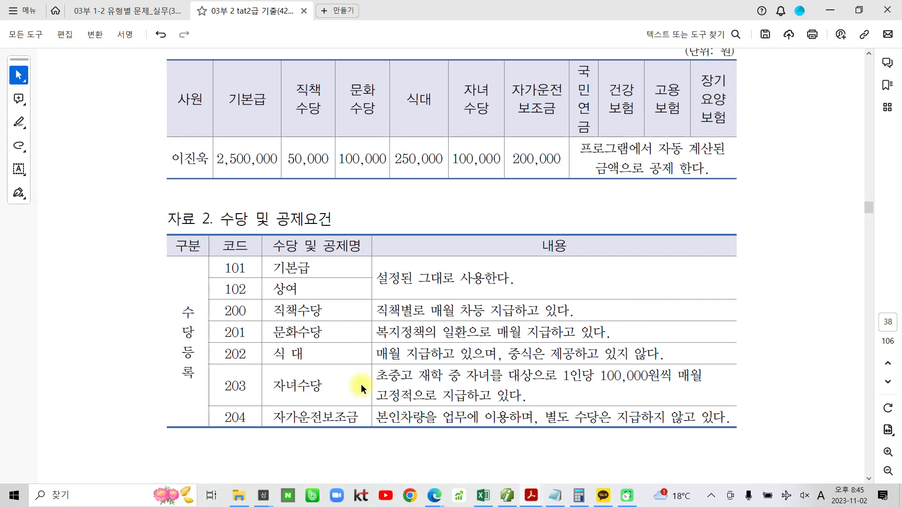
Step: Switch to the accounting program, open 급여자료입력, and bring up 수당 및 공제등록
{"action": "left_click", "coordinate": [507, 495]}
{"action": "left_click", "coordinate": [20, 101]}
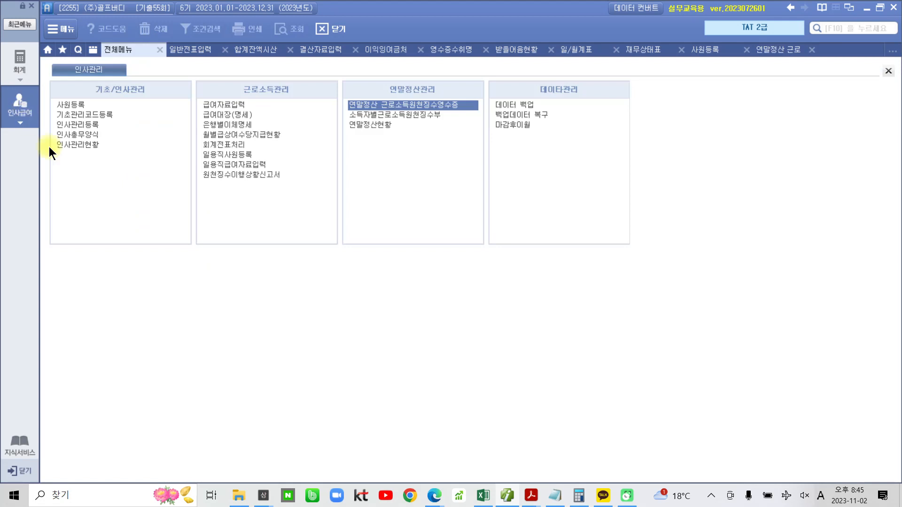
{"action": "left_click", "coordinate": [229, 103]}
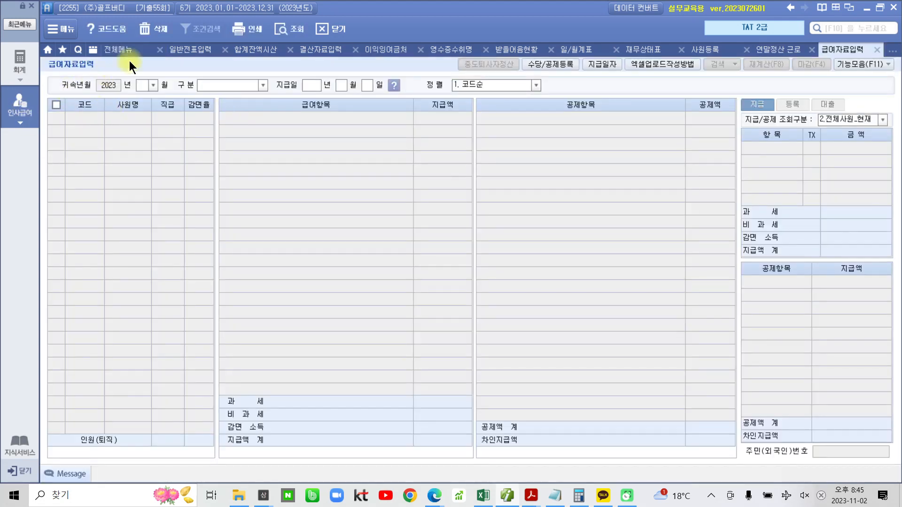
{"action": "left_click", "coordinate": [551, 64]}
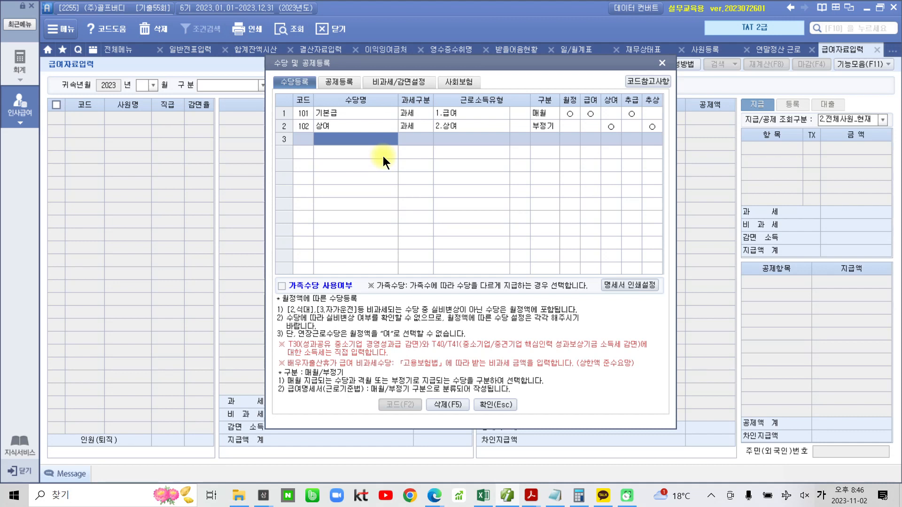
Step: Register the allowance 직책수당 as 과세 in 수당등록
{"action": "type", "text": "직책수"}
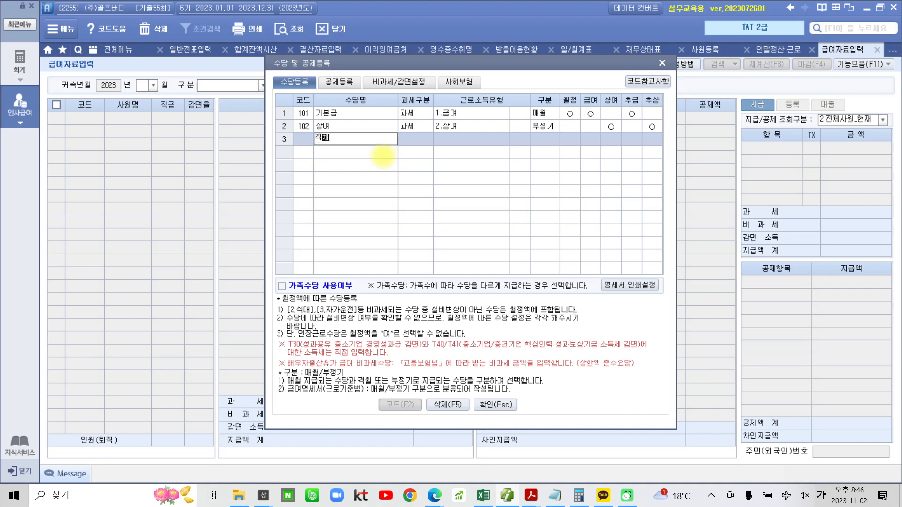
{"action": "type", "text": "당"}
{"action": "key", "text": "Return"}
{"action": "key", "text": "Return"}
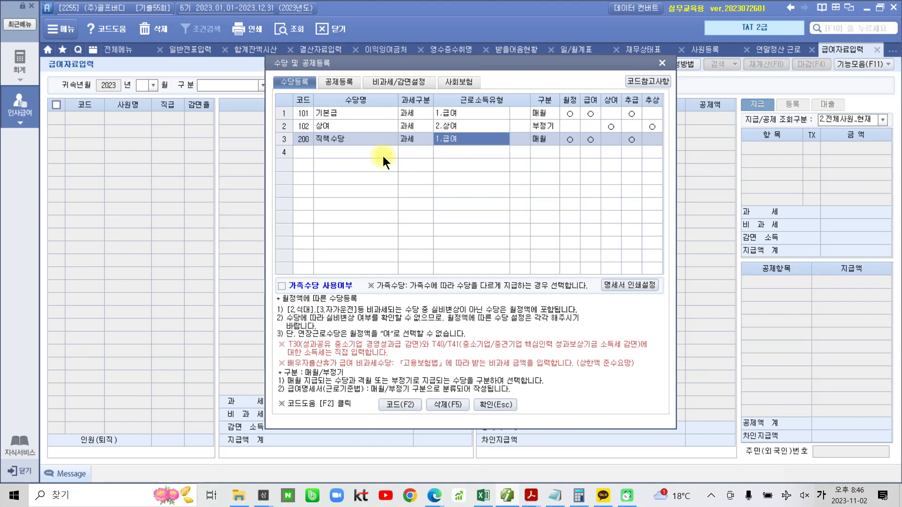
Step: Register the allowance 문화수당 as 과세 with income type 1.급여 in the next empty row
{"action": "left_click", "coordinate": [383, 156]}
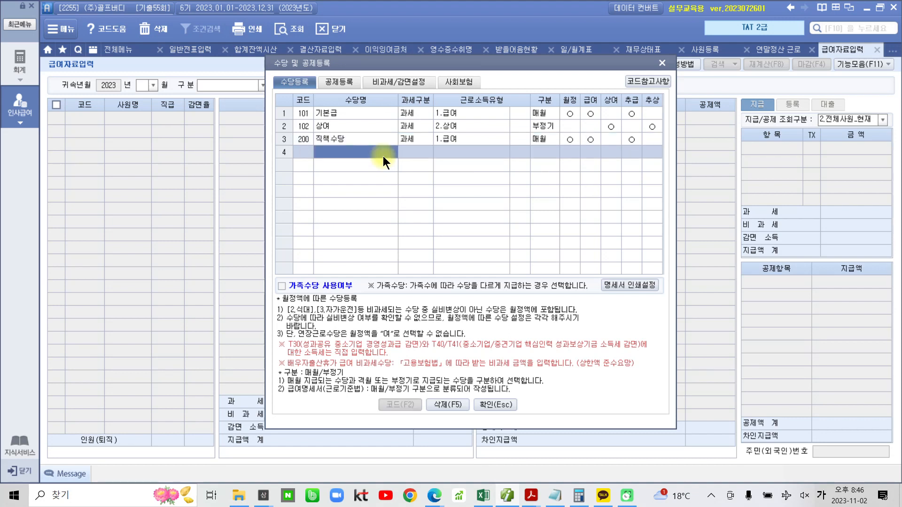
{"action": "type", "text": "문화수당"}
{"action": "key", "text": "Return"}
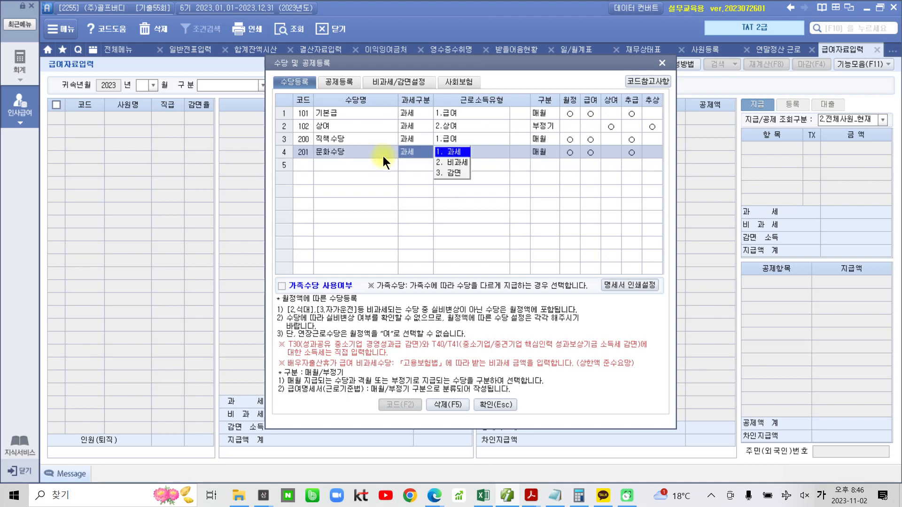
{"action": "key", "text": "Return"}
{"action": "key", "text": "Return"}
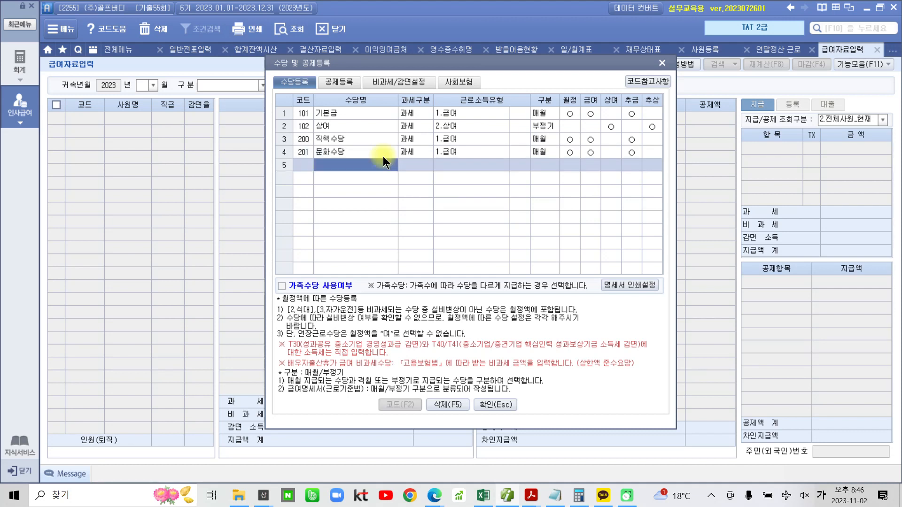
Step: Register the allowance 식대 as 비과세 with the tax-exempt item 2.식대 (P01) in 수당등록
{"action": "type", "text": "식대"}
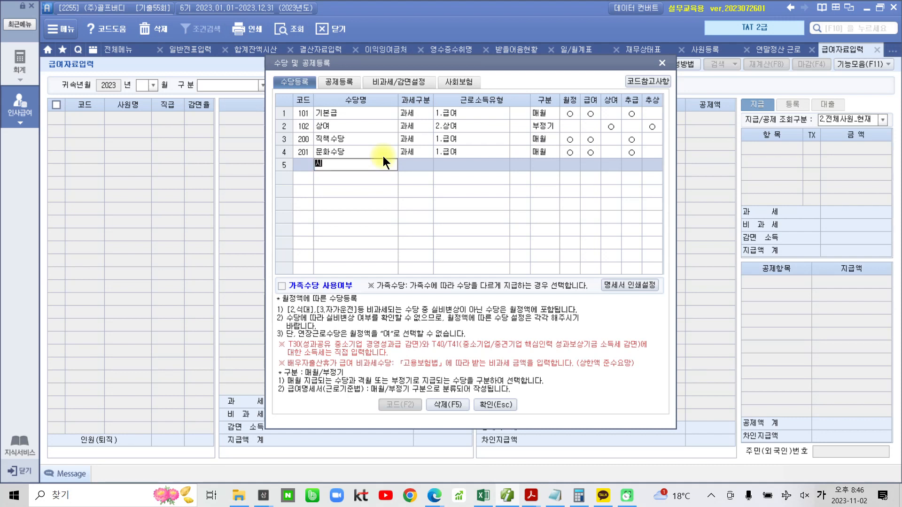
{"action": "key", "text": "Return"}
{"action": "key", "text": "2"}
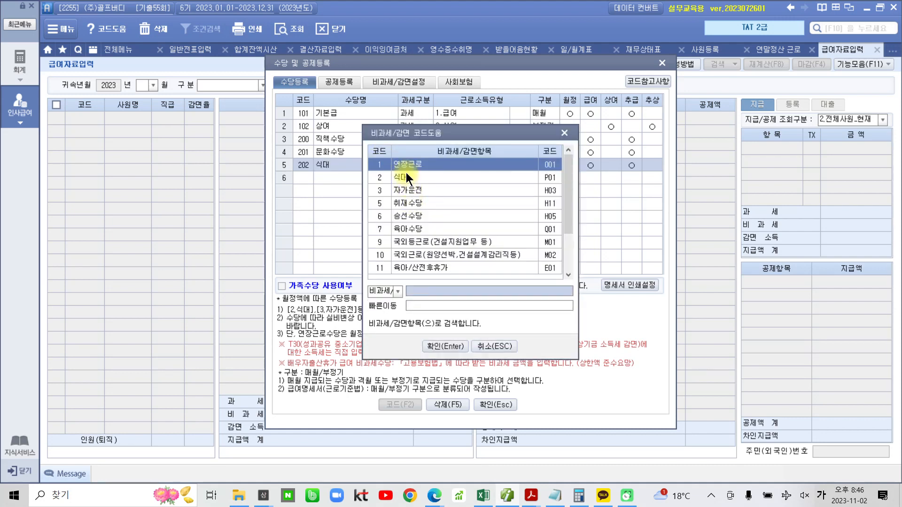
{"action": "left_click", "coordinate": [406, 175]}
{"action": "left_click", "coordinate": [451, 347]}
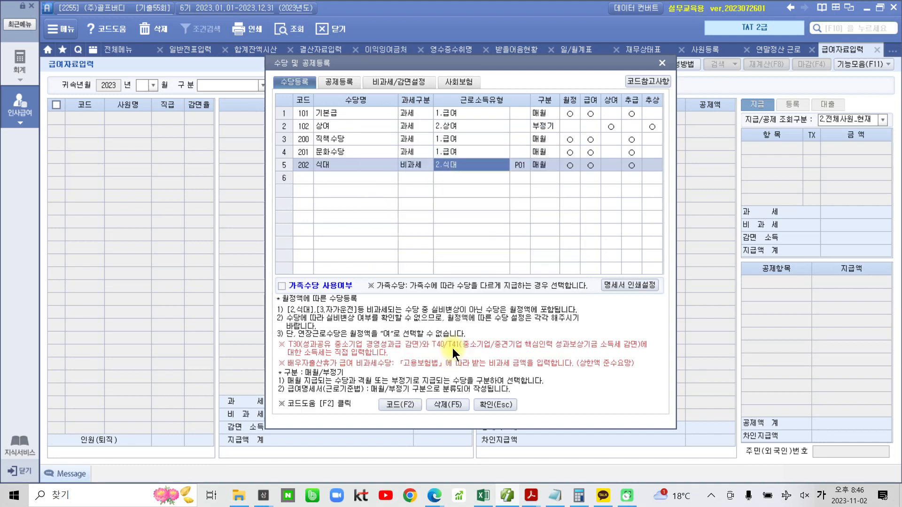
Step: Register the allowance 자녀수당 as 과세 with income type 1.급여 in the next empty row
{"action": "left_click", "coordinate": [341, 173]}
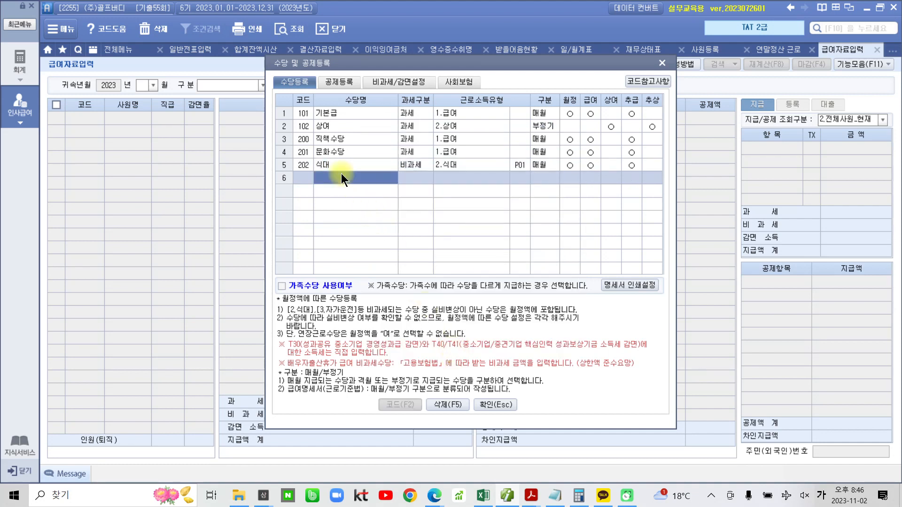
{"action": "type", "text": "자녀"}
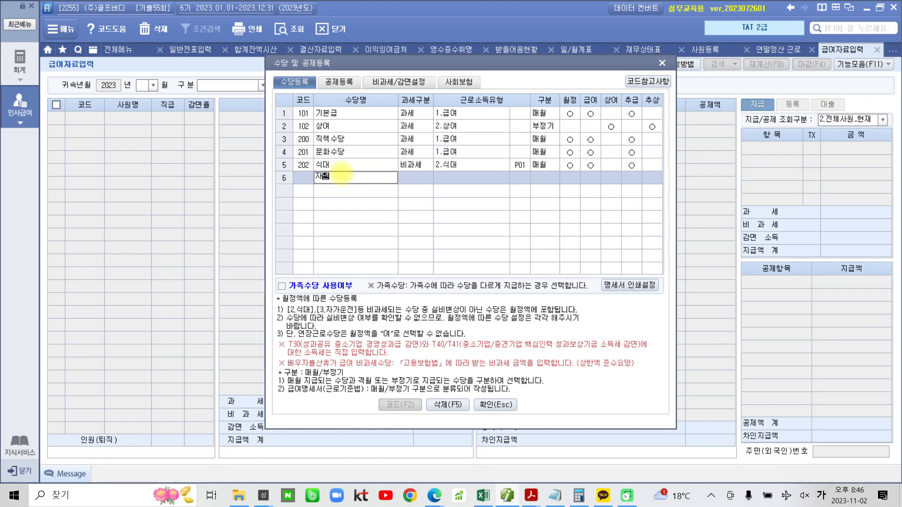
{"action": "type", "text": " 수당"}
{"action": "key", "text": "Return"}
{"action": "key", "text": "Return"}
{"action": "key", "text": "Return"}
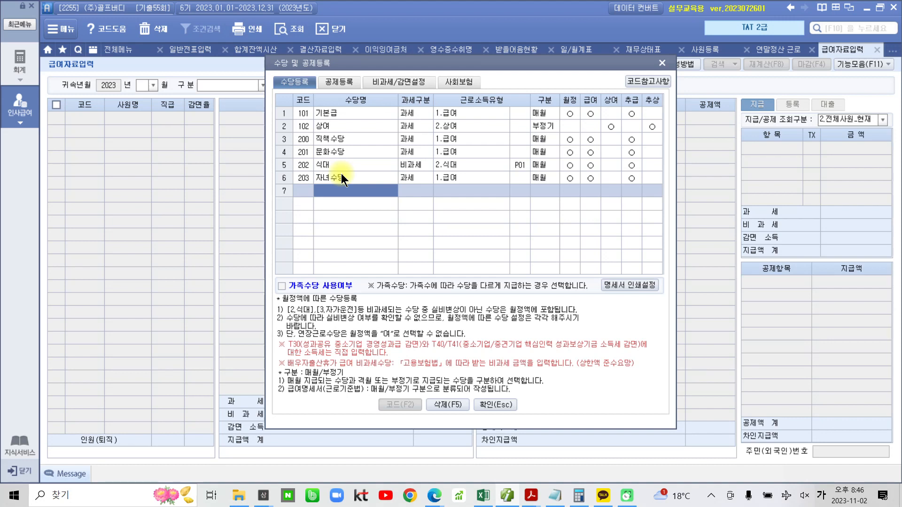
Step: Register 자가운전보조금 as 비과세 with the tax-exempt item 3.자가운전 (H03) and close 수당 및 공제등록
{"action": "type", "text": "자가운전보조금"}
{"action": "key", "text": "Return"}
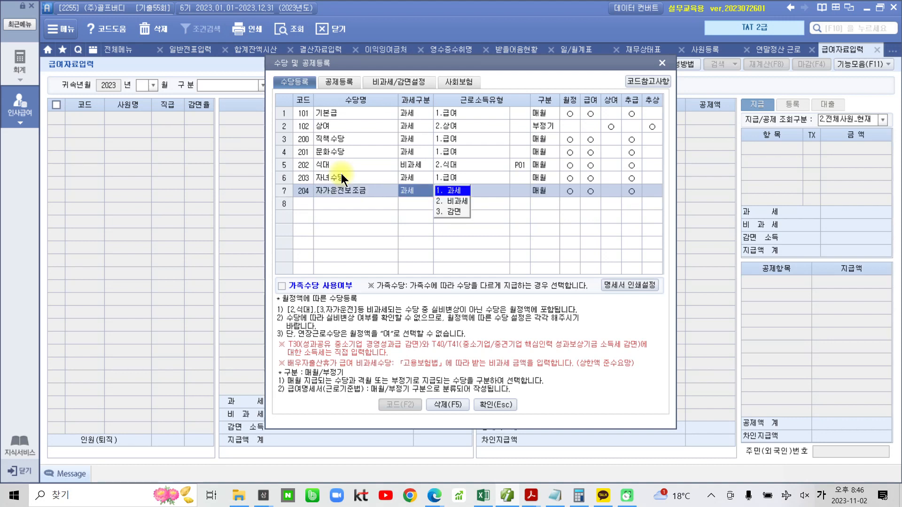
{"action": "key", "text": "2"}
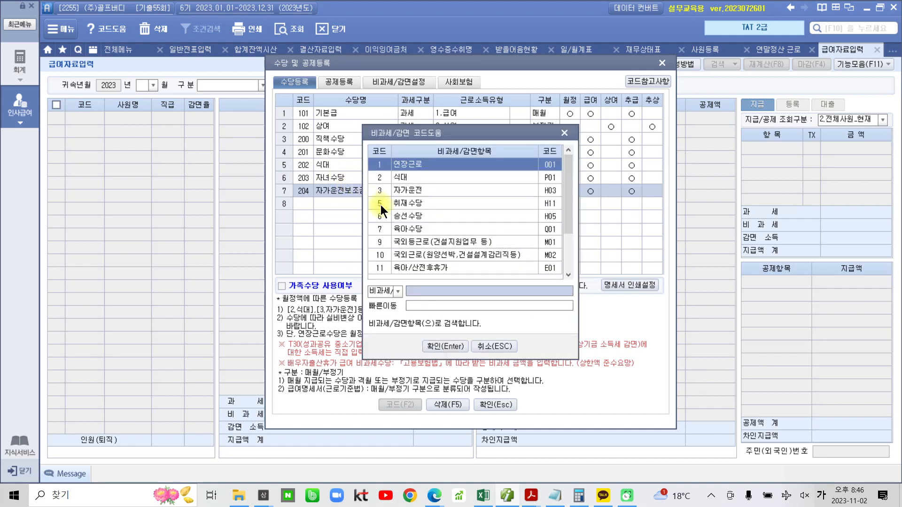
{"action": "left_click", "coordinate": [395, 194]}
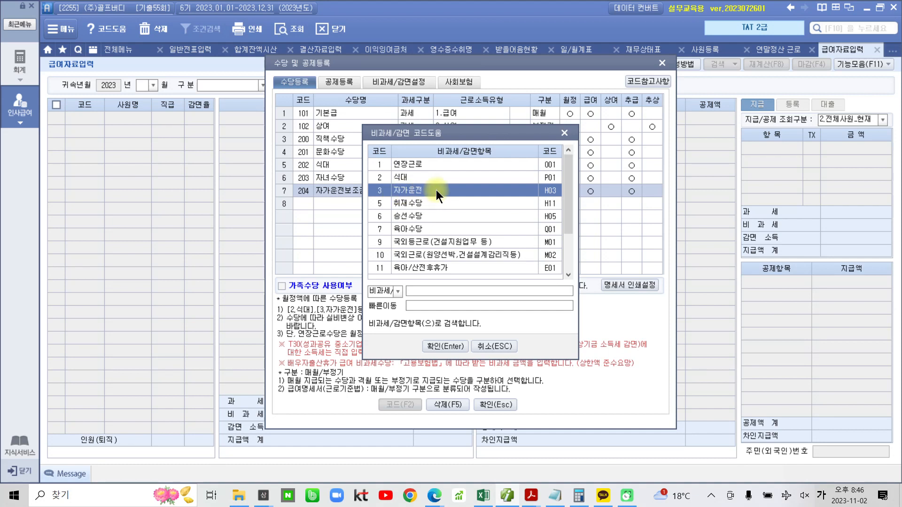
{"action": "left_click", "coordinate": [431, 347]}
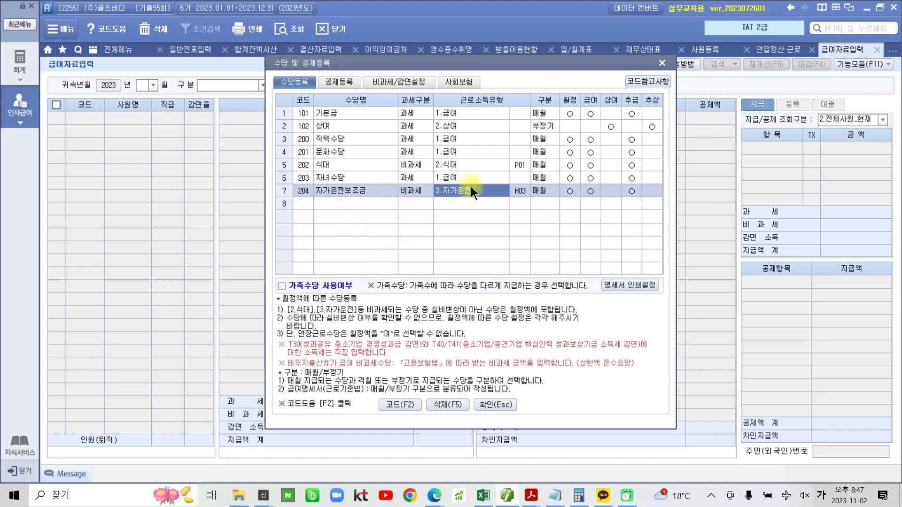
{"action": "left_click", "coordinate": [502, 406]}
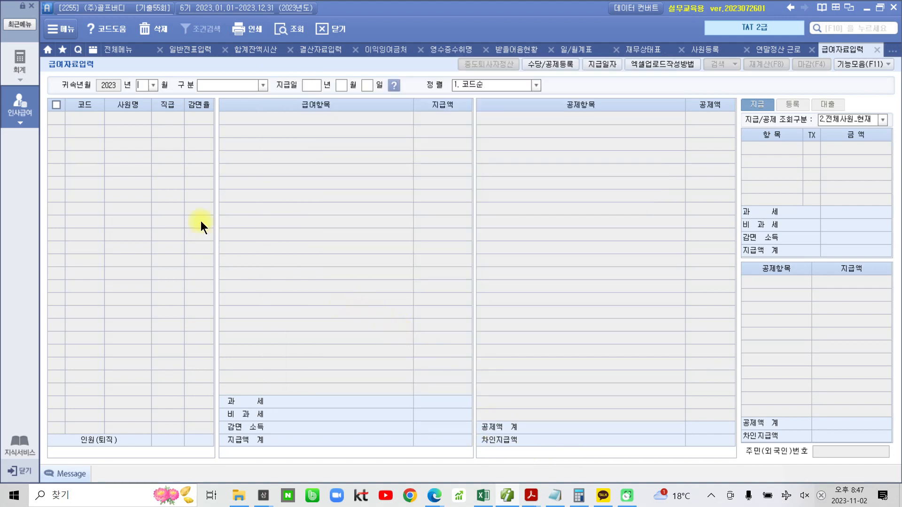
Step: Load the December 2023 payroll with 구분 1.급여 and payment date 2023-12-31, checking the exam PDF for the payday and 구분
{"action": "left_click", "coordinate": [153, 84]}
{"action": "left_click", "coordinate": [145, 193]}
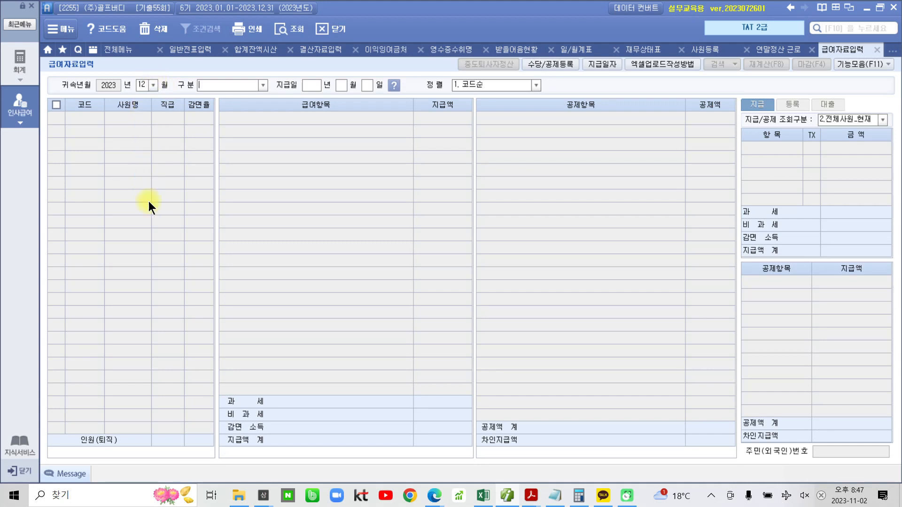
{"action": "mouse_move", "coordinate": [537, 486]}
{"action": "left_click", "coordinate": [552, 433]}
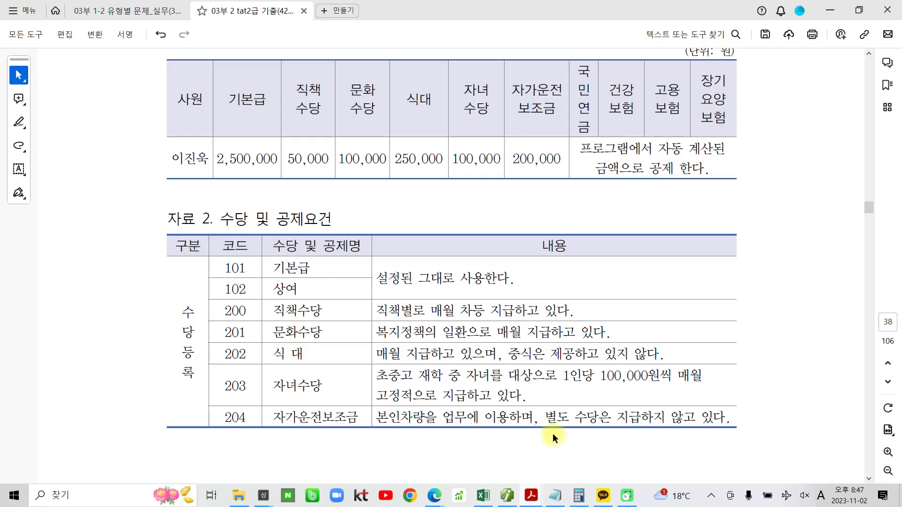
{"action": "scroll", "coordinate": [436, 415], "scroll_direction": "down", "scroll_amount": 2}
{"action": "scroll", "coordinate": [436, 415], "scroll_direction": "down", "scroll_amount": 10}
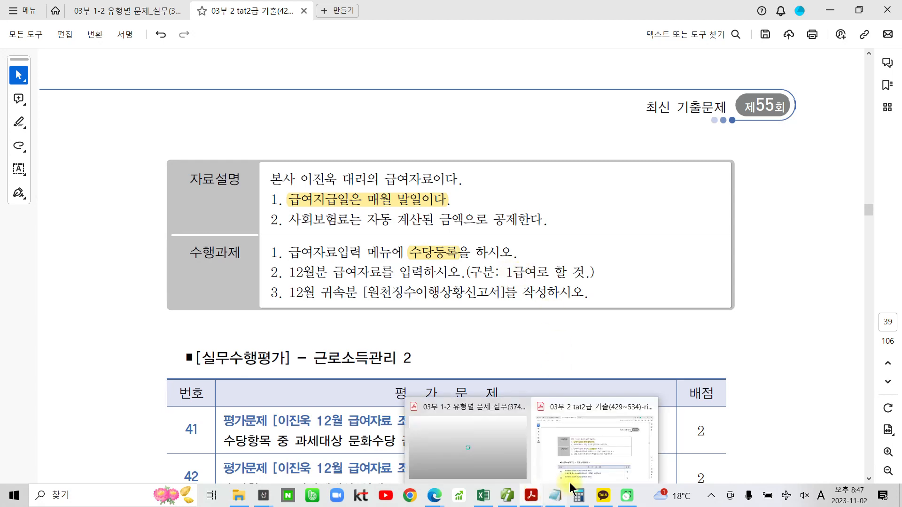
{"action": "left_click", "coordinate": [507, 496]}
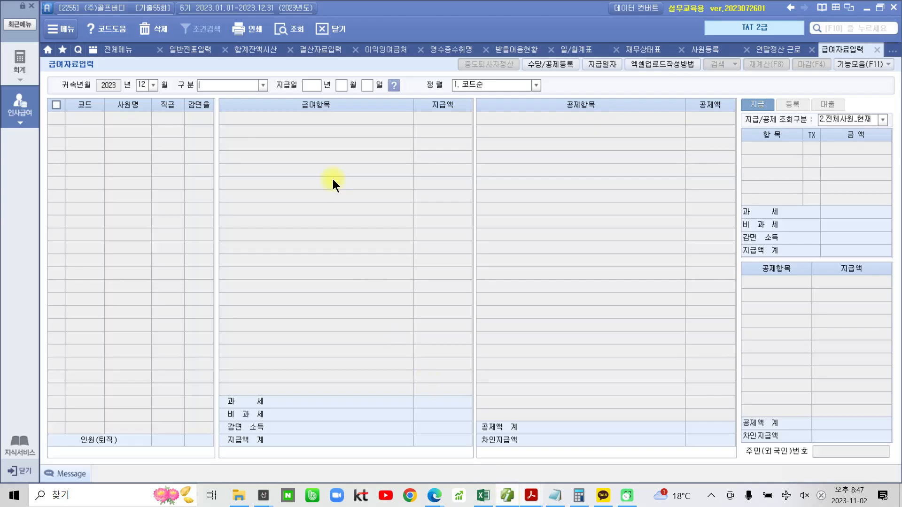
{"action": "left_click", "coordinate": [264, 84]}
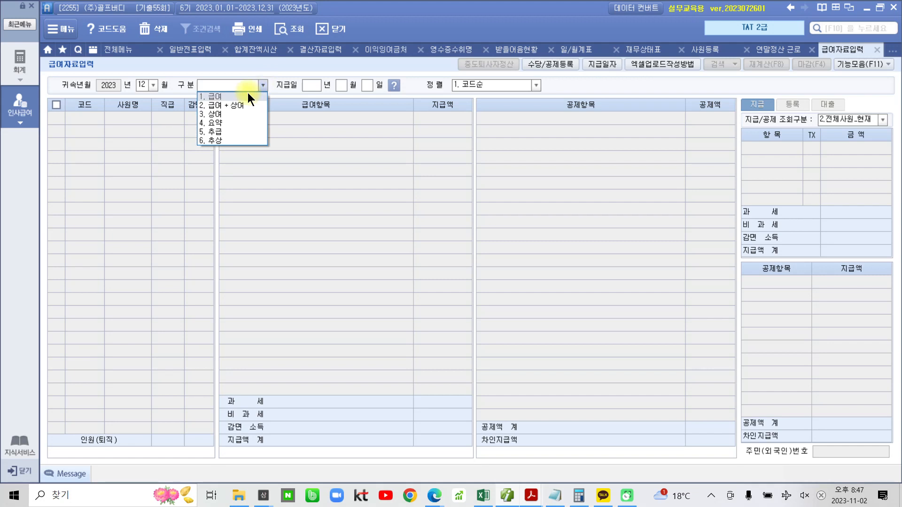
{"action": "left_click", "coordinate": [247, 92]}
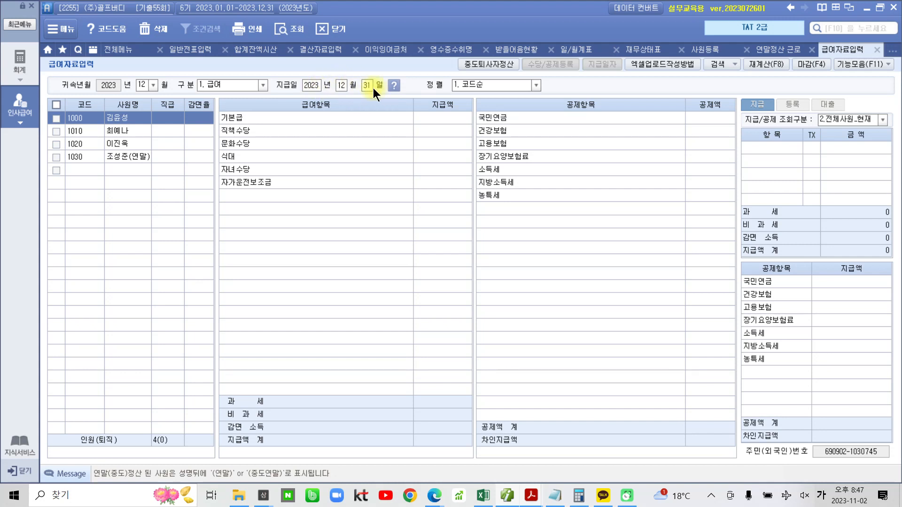
Step: For the employee with code 1020, enter 기본급 2,500,000 and 직책수당 50,000
{"action": "left_click", "coordinate": [127, 143]}
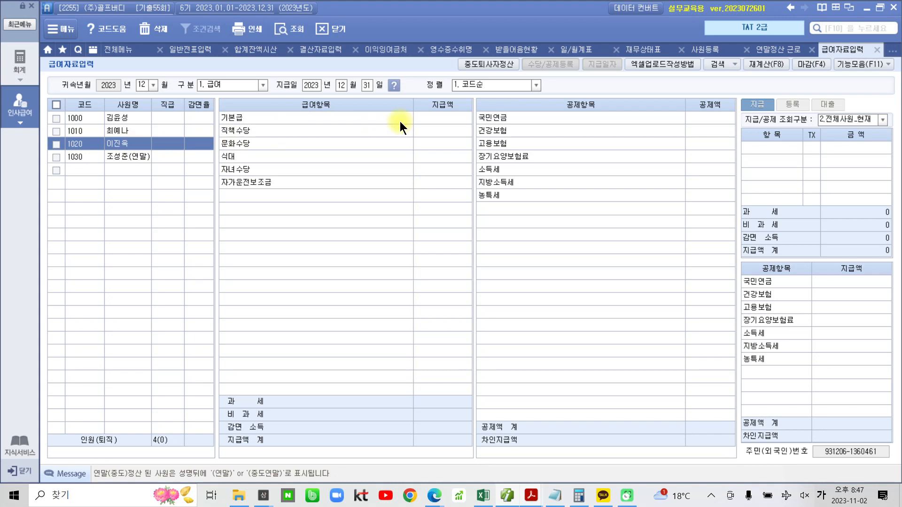
{"action": "left_click", "coordinate": [140, 118]}
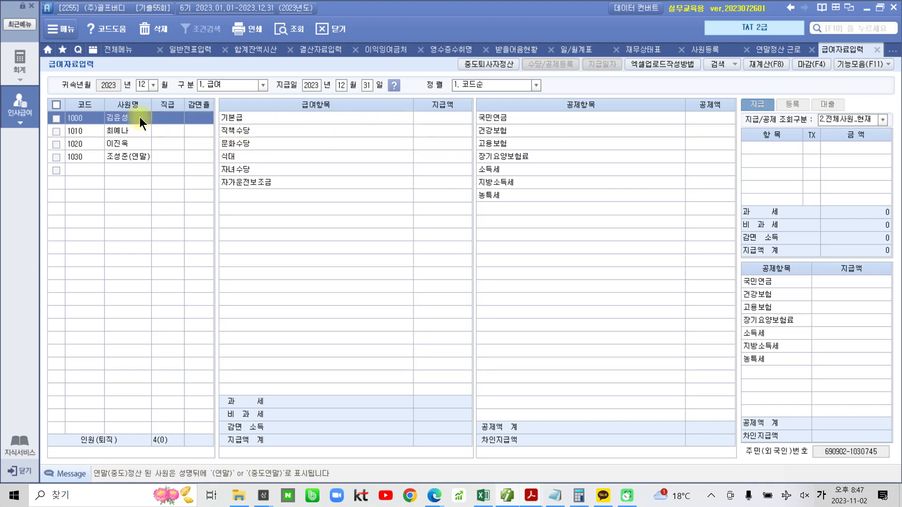
{"action": "left_click", "coordinate": [127, 143]}
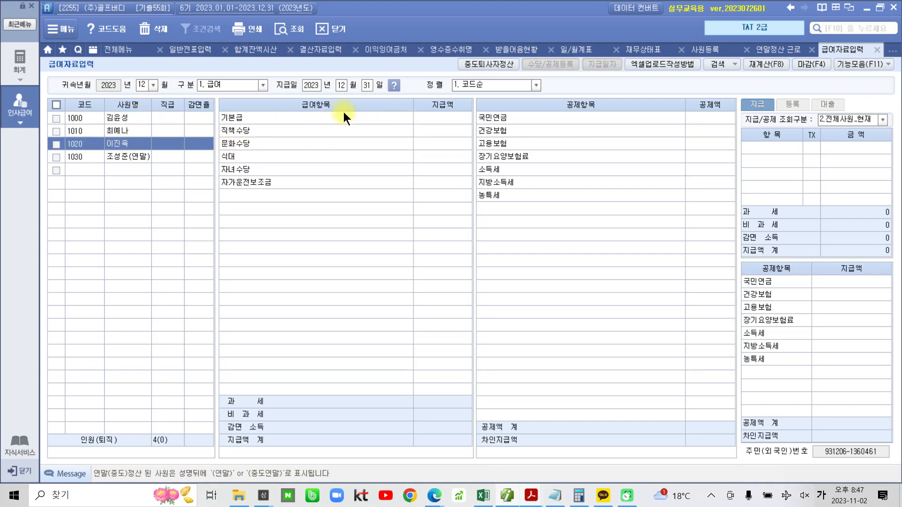
{"action": "left_click", "coordinate": [424, 118]}
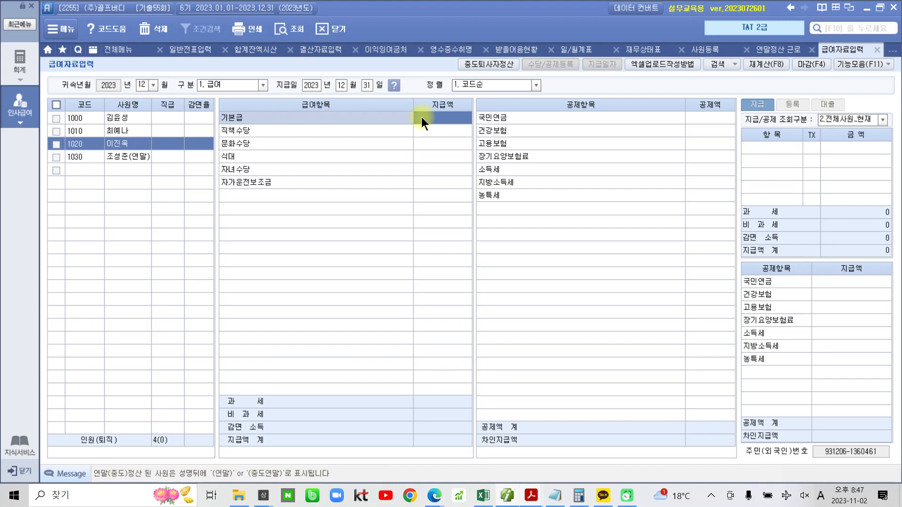
{"action": "left_click", "coordinate": [421, 117]}
{"action": "type", "text": "2,500,"}
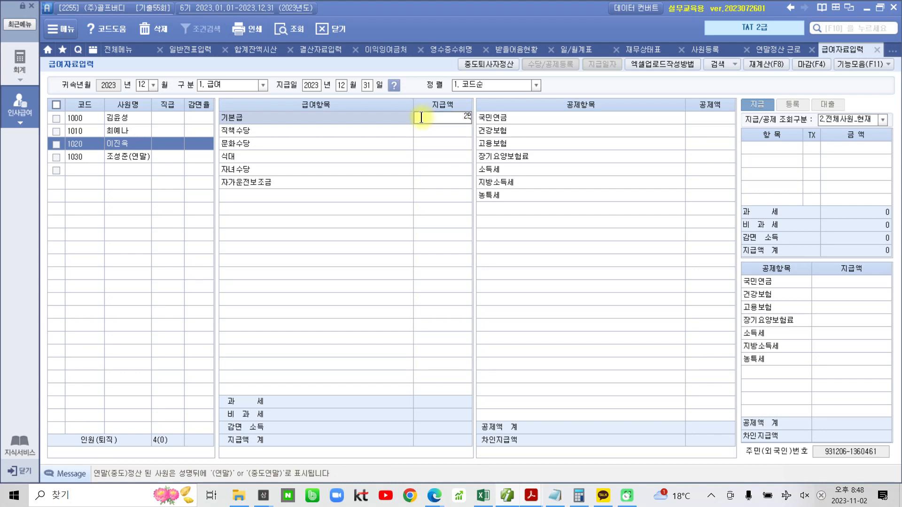
{"action": "type", "text": "000"}
{"action": "key", "text": "Return"}
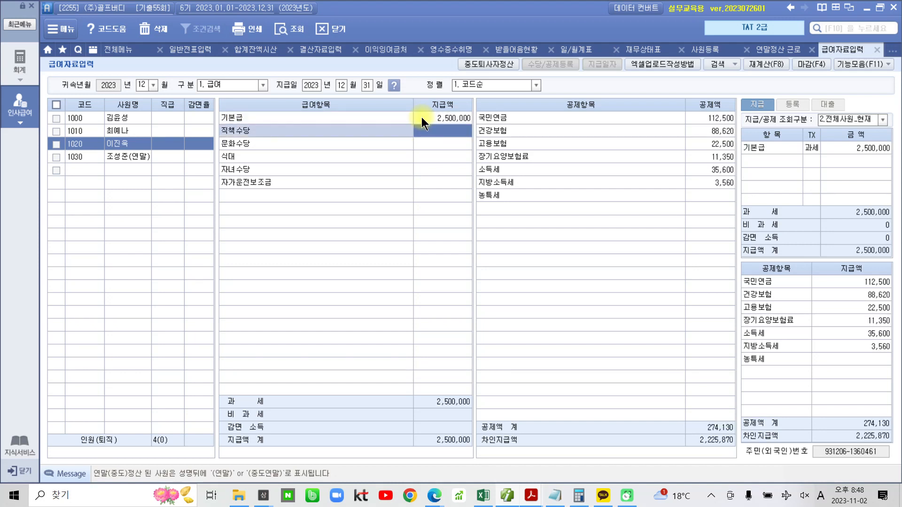
{"action": "type", "text": "500000"}
{"action": "key", "text": "Return"}
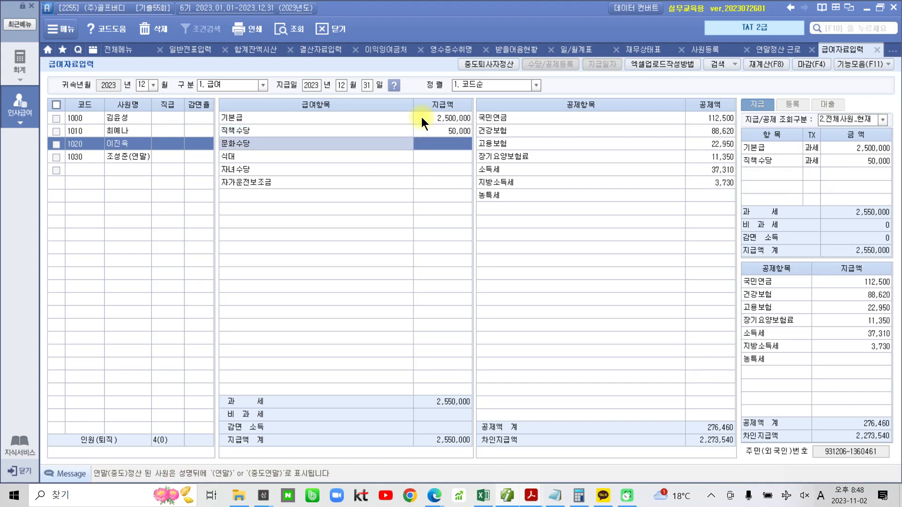
Step: Enter 문화수당 100,000 and 식대 250,000 for the same employee
{"action": "type", "text": "1000000"}
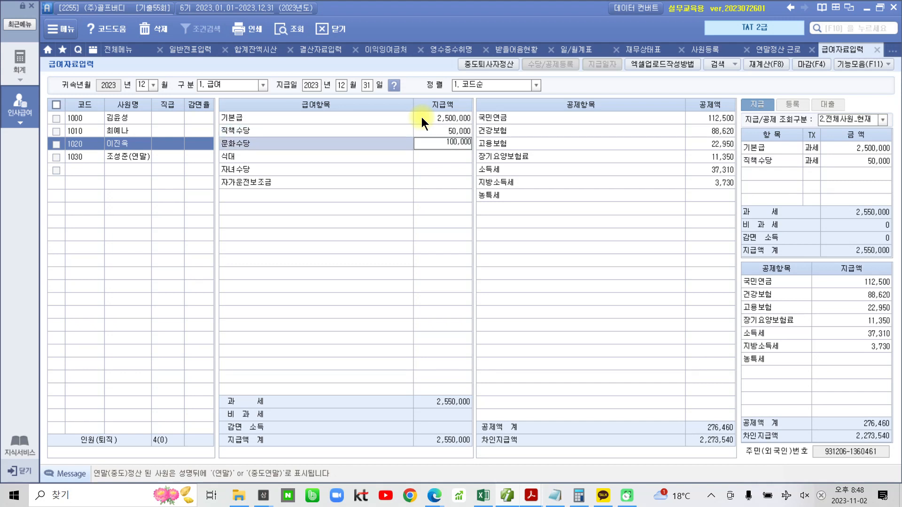
{"action": "key", "text": "Return"}
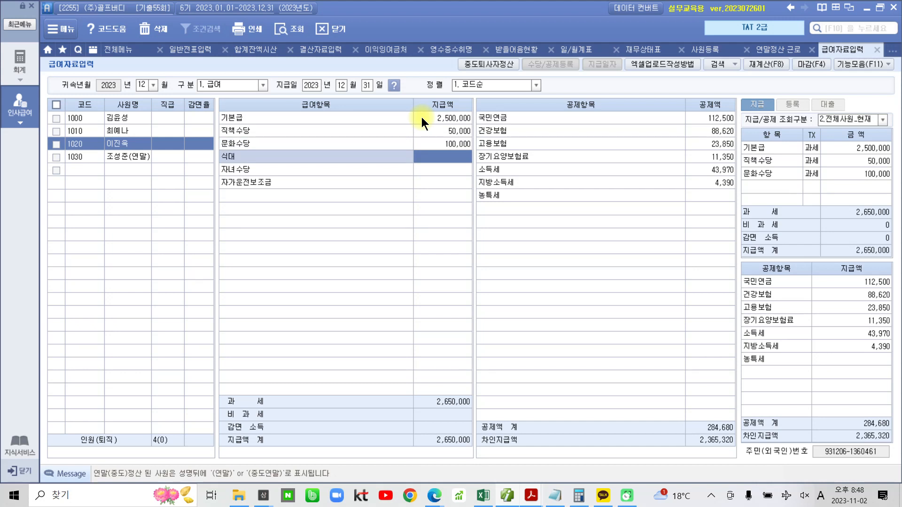
{"action": "type", "text": "200000"}
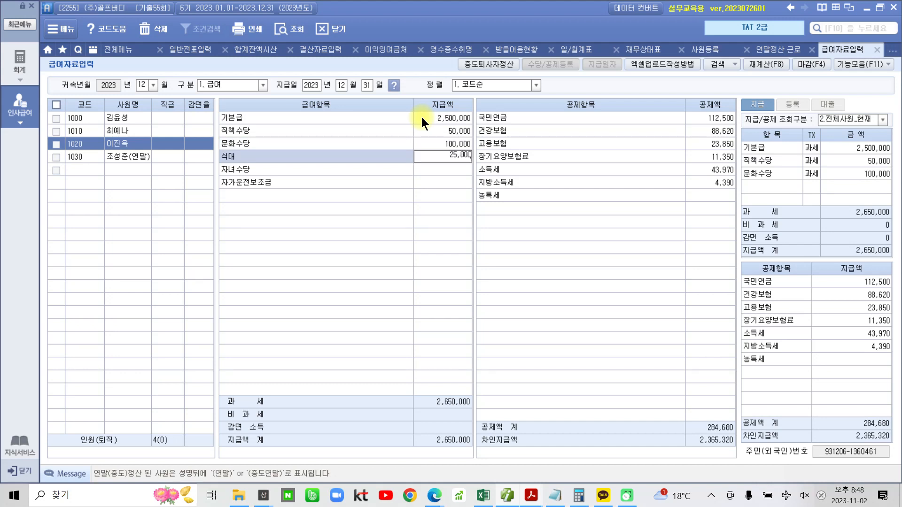
{"action": "key", "text": "Return"}
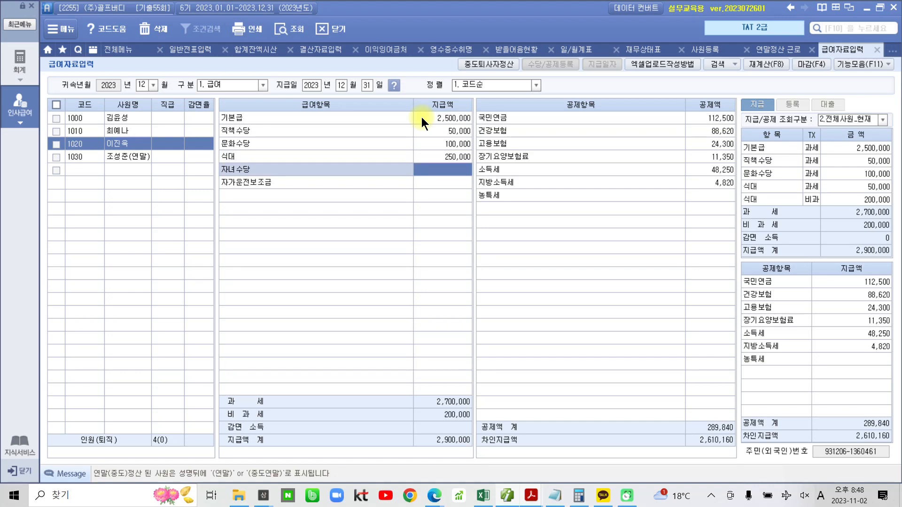
Step: Enter 자녀수당 100,000 and 자가운전보조금 200,000 to complete the employee's December pay items
{"action": "type", "text": "1000000"}
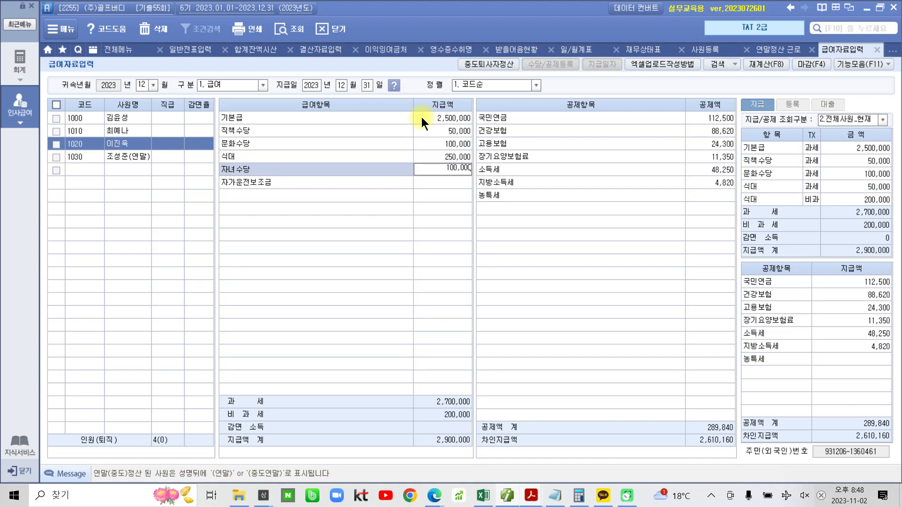
{"action": "key", "text": "Return"}
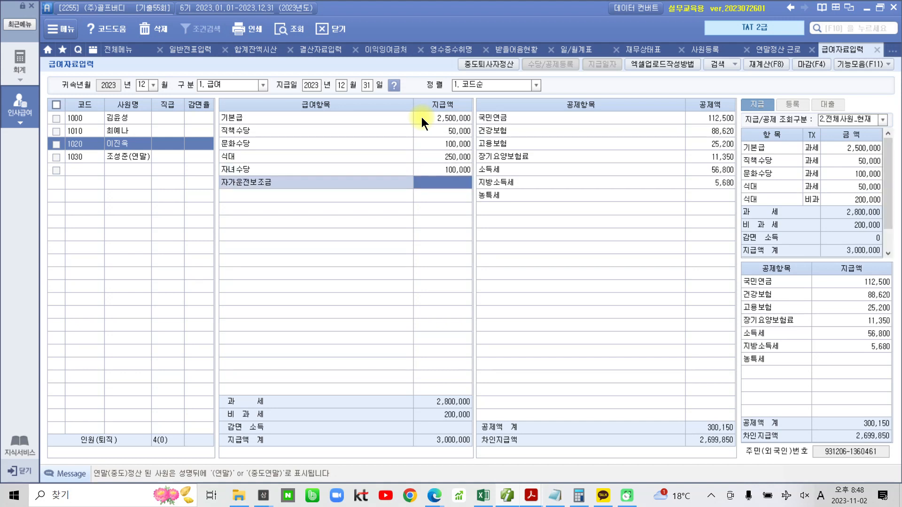
{"action": "type", "text": "2000000"}
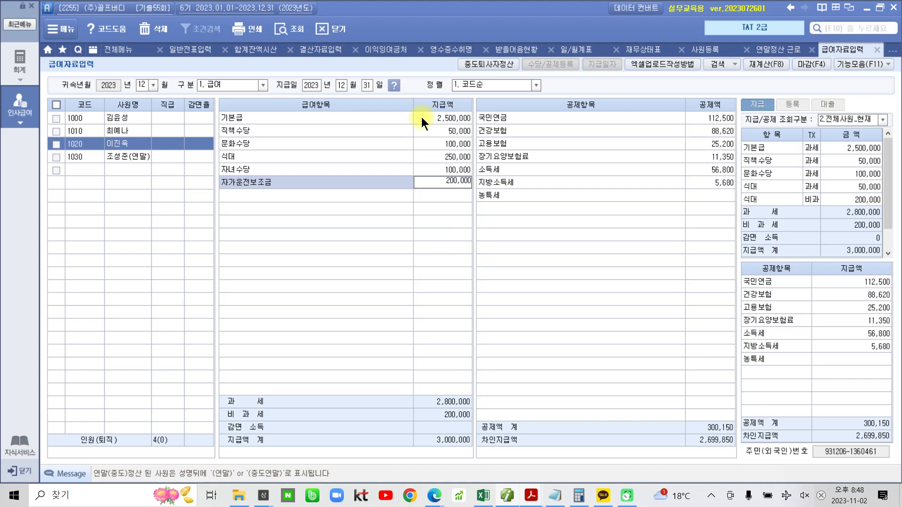
{"action": "key", "text": "Return"}
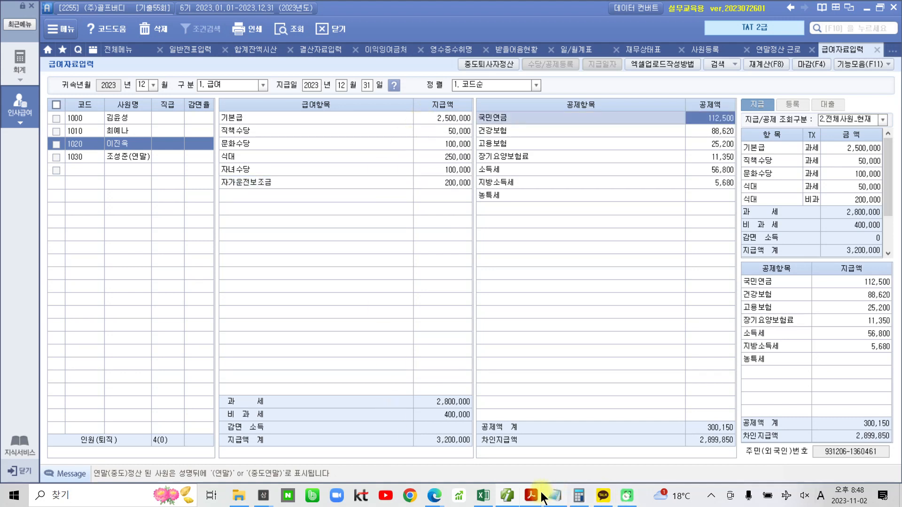
Step: Check the remaining 수행과제 on 원천징수이행상황신고서 in the exam PDF and return to the accounting program
{"action": "left_click", "coordinate": [516, 497]}
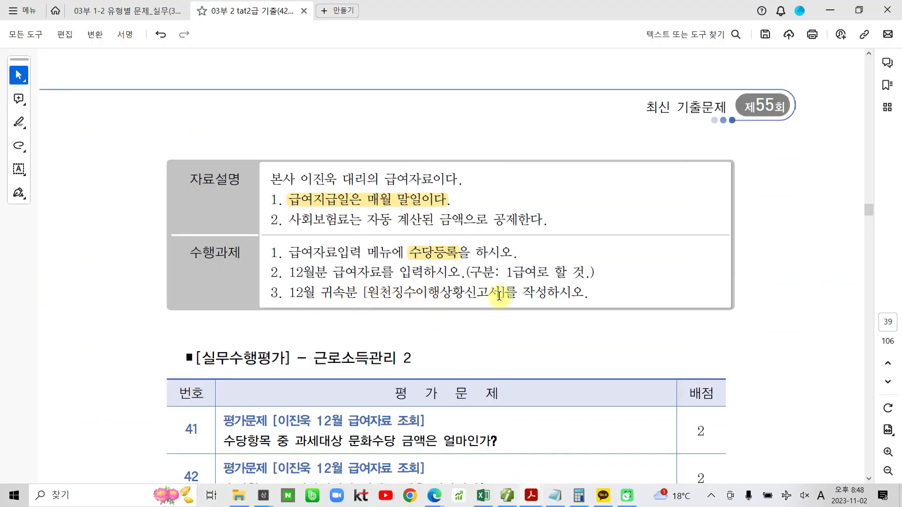
{"action": "mouse_move", "coordinate": [539, 498]}
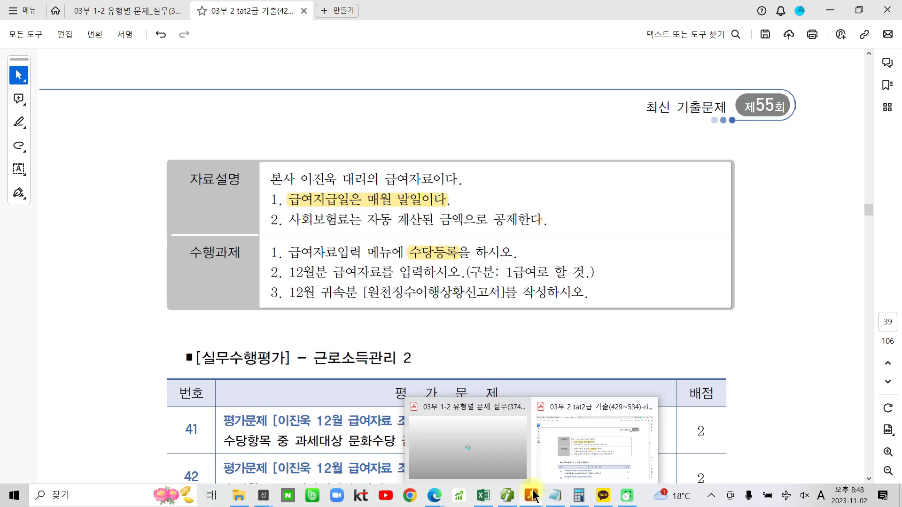
{"action": "left_click", "coordinate": [508, 495]}
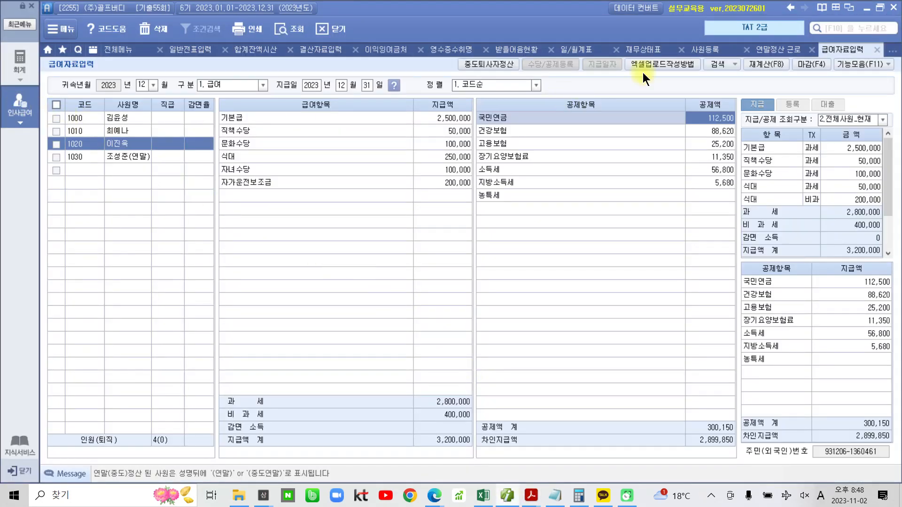
Step: Open 원천징수이행상황신고서 under 근로소득관리 and set the 귀속기간 to December 2023 through December 2023
{"action": "left_click", "coordinate": [19, 108]}
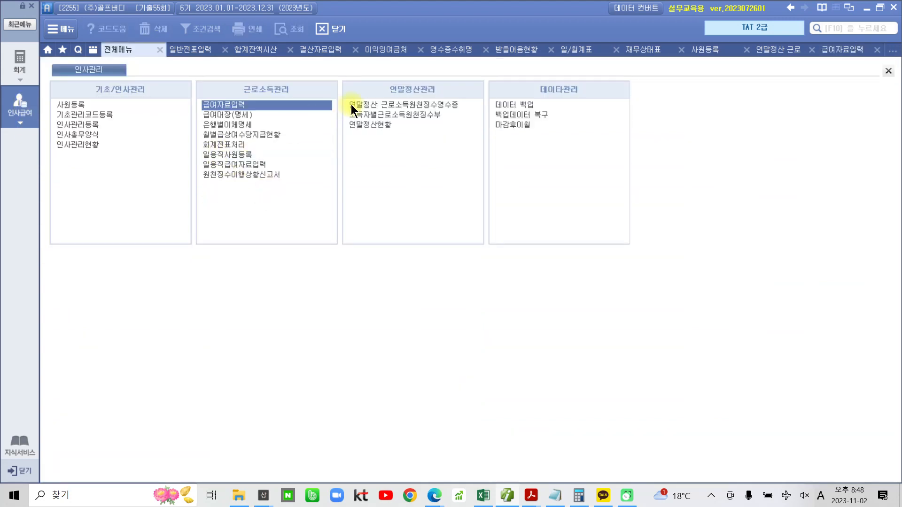
{"action": "left_click", "coordinate": [261, 177]}
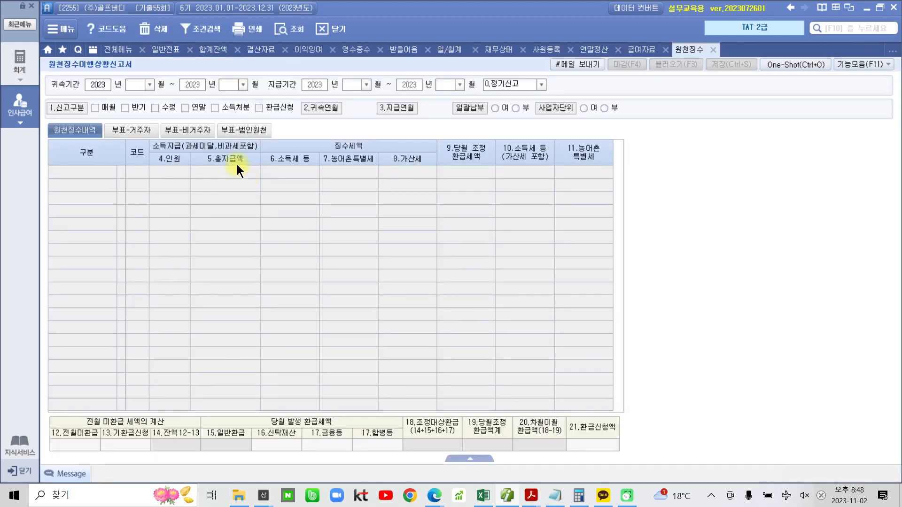
{"action": "type", "text": "12"}
{"action": "key", "text": "Return"}
{"action": "key", "text": "Return"}
{"action": "type", "text": "12"}
{"action": "key", "text": "Return"}
{"action": "key", "text": "Return"}
Step: Set the 지급기간 to December 2023 through December 2023 and save the loaded 원천징수이행상황신고서
{"action": "type", "text": "12"}
{"action": "key", "text": "Return"}
{"action": "key", "text": "Return"}
{"action": "type", "text": "12"}
{"action": "key", "text": "Return"}
{"action": "key", "text": "Return"}
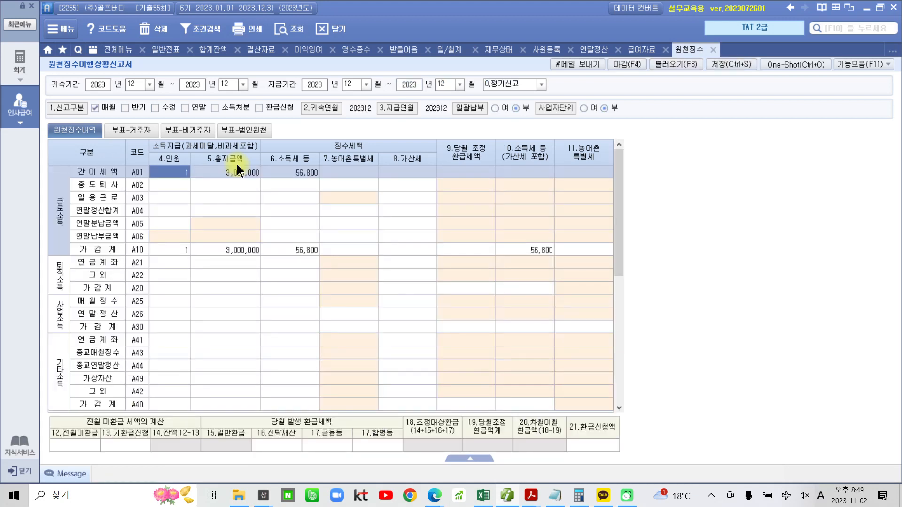
{"action": "left_click", "coordinate": [732, 65]}
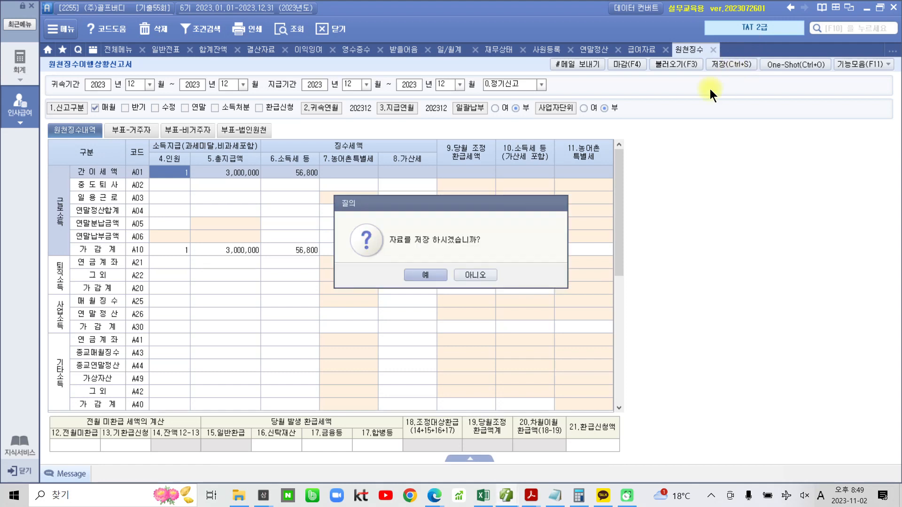
{"action": "left_click", "coordinate": [442, 274]}
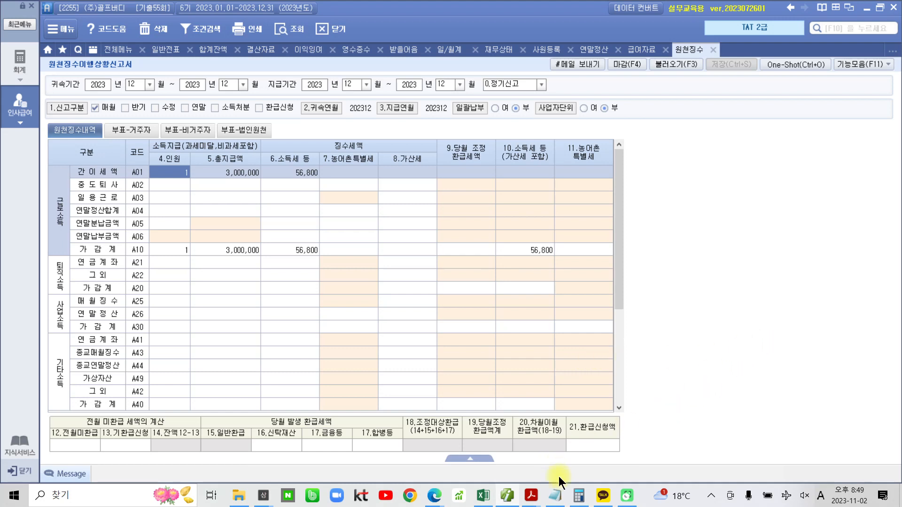
Step: Read evaluation questions 41 to 45 of 근로소득관리 2 in the exam PDF and return to the accounting program
{"action": "mouse_move", "coordinate": [531, 496]}
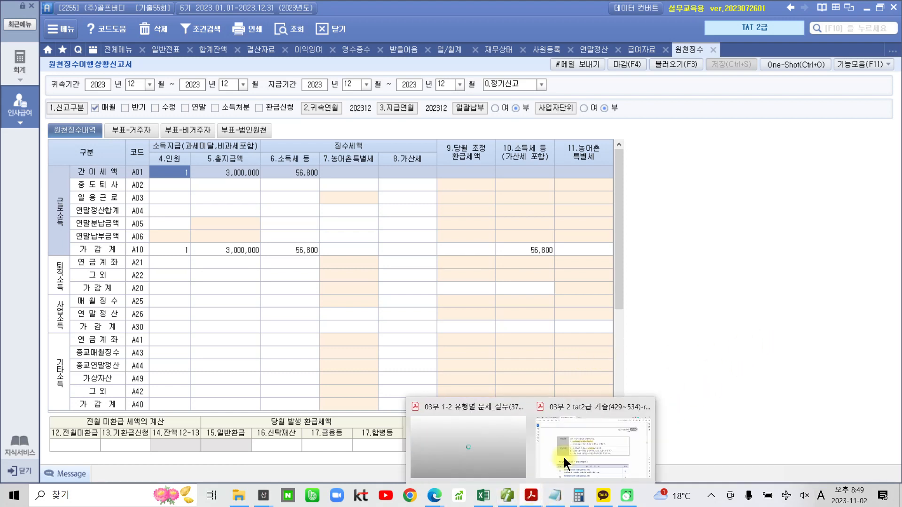
{"action": "left_click", "coordinate": [553, 469]}
{"action": "scroll", "coordinate": [419, 409], "scroll_direction": "down", "scroll_amount": 5}
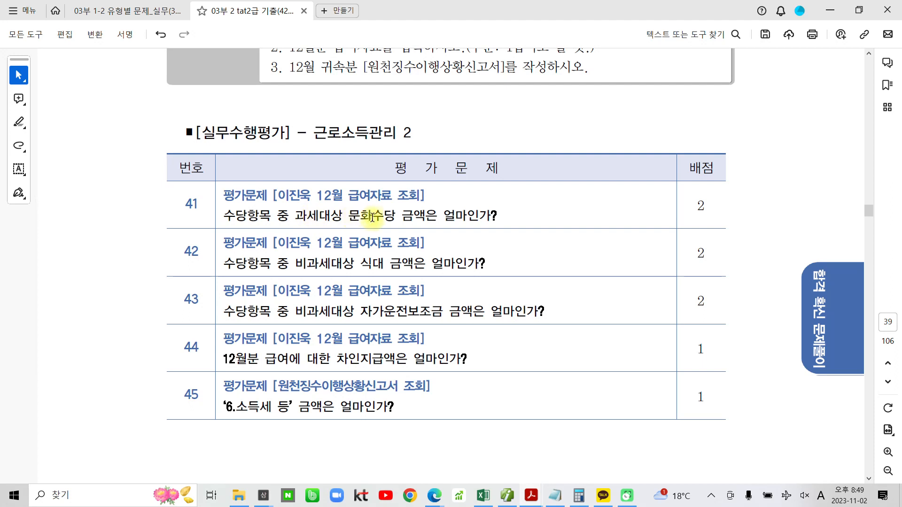
{"action": "mouse_move", "coordinate": [532, 498]}
{"action": "left_click", "coordinate": [507, 496]}
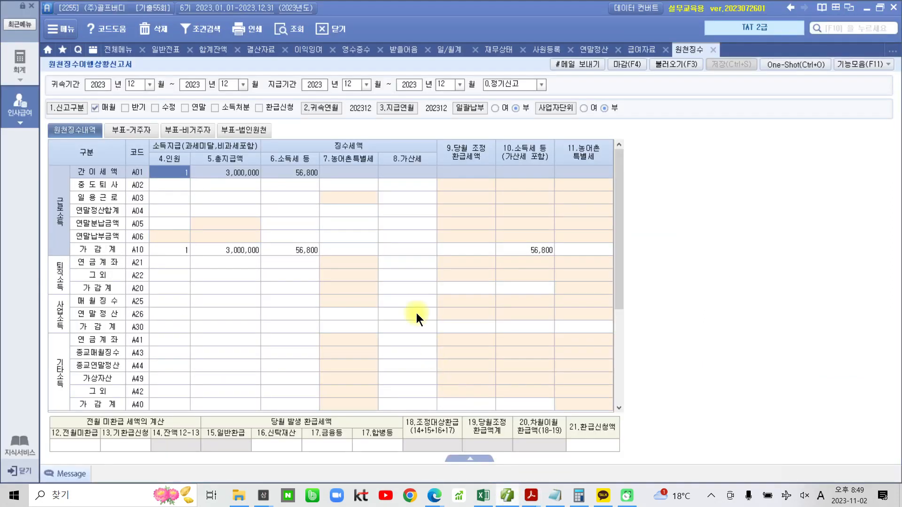
Step: Reload the December 급여 data in 급여자료입력 and select the employee with code 1020
{"action": "left_click", "coordinate": [638, 49]}
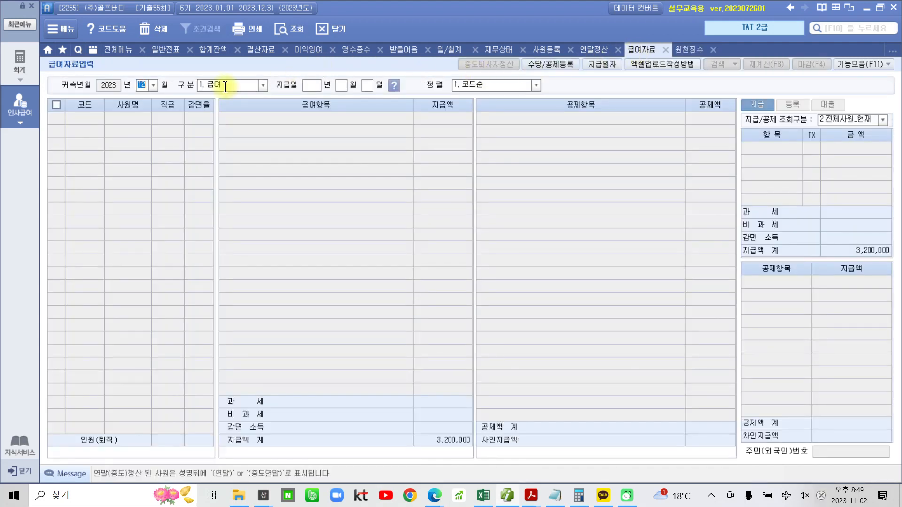
{"action": "key", "text": "Return"}
{"action": "left_click", "coordinate": [263, 87]}
{"action": "left_click", "coordinate": [242, 99]}
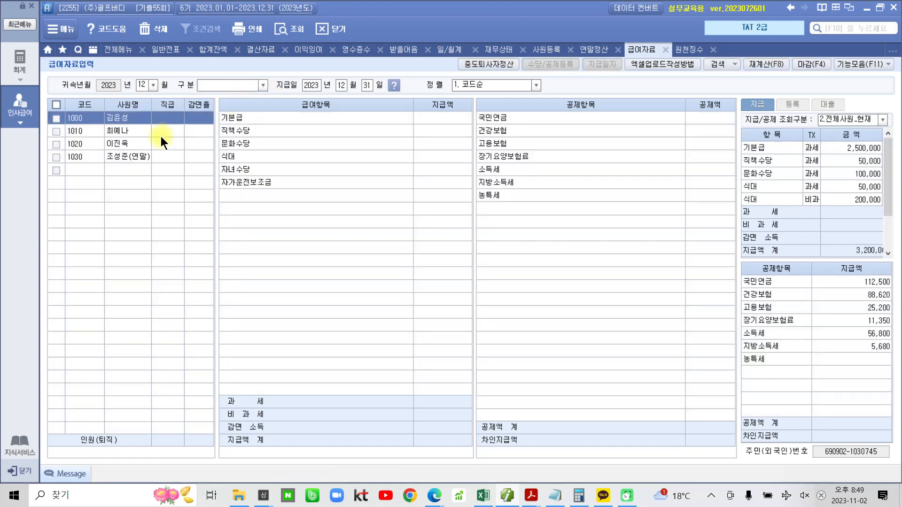
{"action": "left_click", "coordinate": [133, 146]}
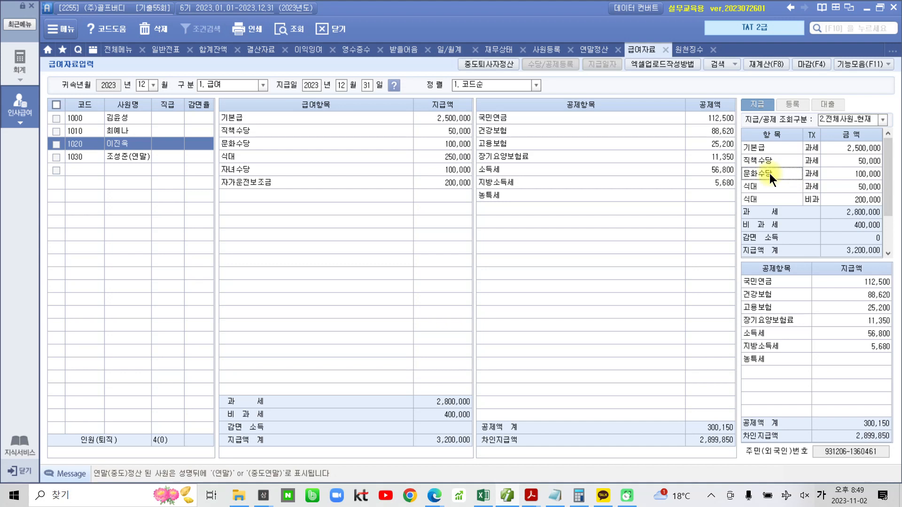
Step: Look up the taxable 문화수당 and the non-taxable 식대 amounts in the employee's pay breakdown for questions 41 and 42
{"action": "left_click", "coordinate": [858, 173]}
{"action": "left_click", "coordinate": [813, 199]}
{"action": "left_click", "coordinate": [855, 198]}
Step: Look up the non-taxable 자가운전보조금 and the 차인지급액 in the employee's December payroll for questions 43 and 44
{"action": "left_click_drag", "start_coordinate": [884, 186], "coordinate": [887, 209]}
{"action": "scroll", "coordinate": [886, 210], "scroll_direction": "up", "scroll_amount": 1}
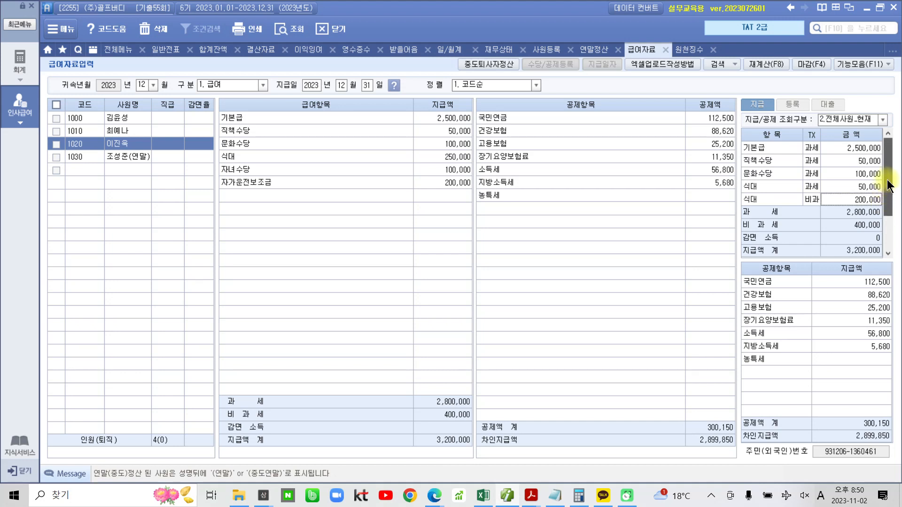
{"action": "scroll", "coordinate": [886, 210], "scroll_direction": "down", "scroll_amount": 1}
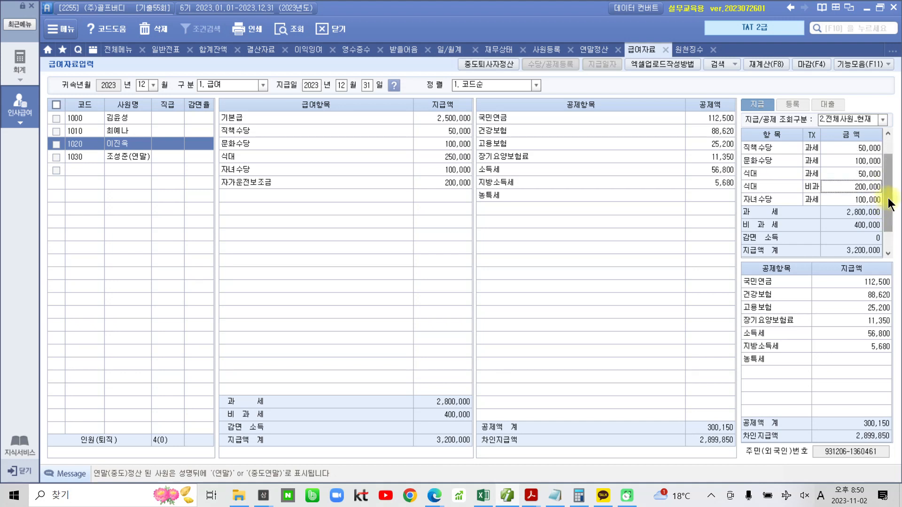
{"action": "left_click_drag", "start_coordinate": [887, 212], "coordinate": [880, 252]}
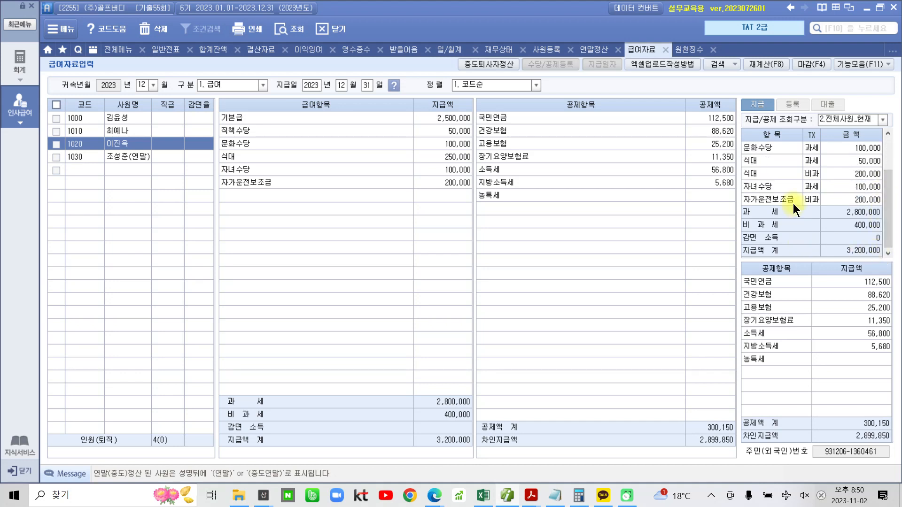
{"action": "left_click", "coordinate": [856, 201]}
{"action": "mouse_move", "coordinate": [668, 433]}
{"action": "left_mouse_down"}
{"action": "mouse_move", "coordinate": [726, 454]}
{"action": "mouse_move", "coordinate": [763, 451]}
{"action": "left_mouse_up"}
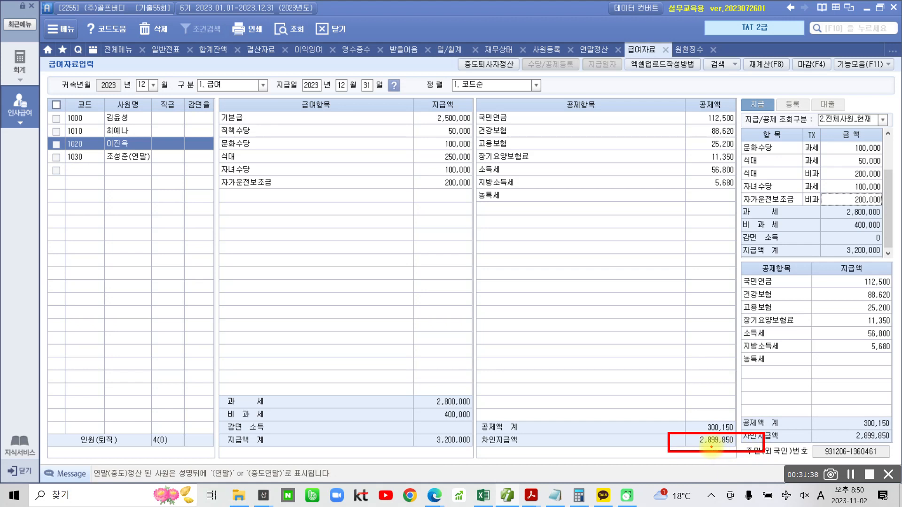
{"action": "key", "text": "Escape"}
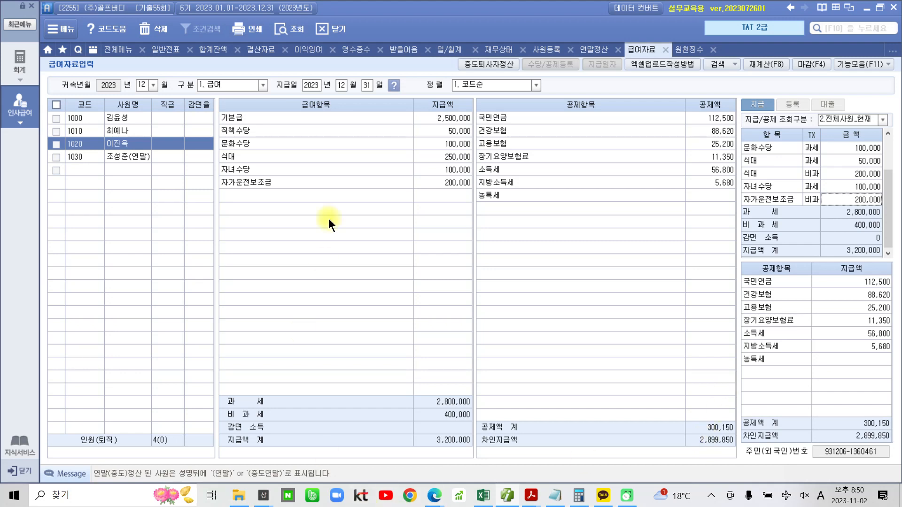
Step: Return to 원천징수이행상황신고서 and look up '6.소득세 등' in the 근로소득 가감계 (A10) row for question 45
{"action": "left_click", "coordinate": [685, 50]}
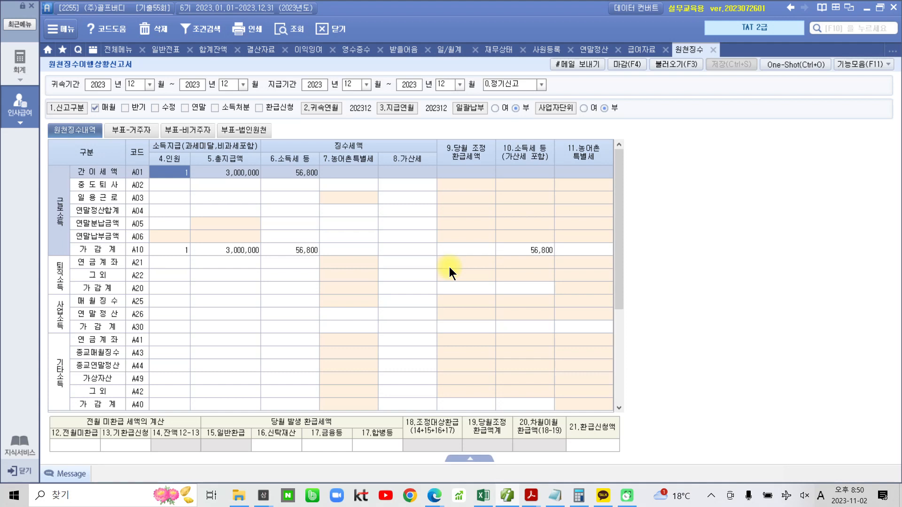
{"action": "left_click_drag", "start_coordinate": [269, 152], "coordinate": [331, 168]}
{"action": "mouse_move", "coordinate": [281, 241]}
{"action": "left_mouse_down"}
{"action": "mouse_move", "coordinate": [336, 258]}
{"action": "mouse_move", "coordinate": [335, 225]}
{"action": "left_mouse_up"}
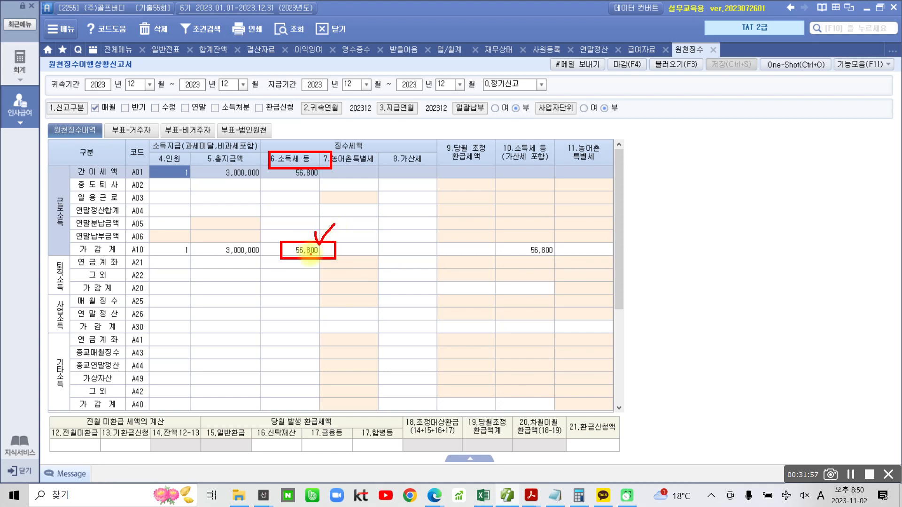
{"action": "key", "text": "Escape"}
{"action": "left_click", "coordinate": [306, 250]}
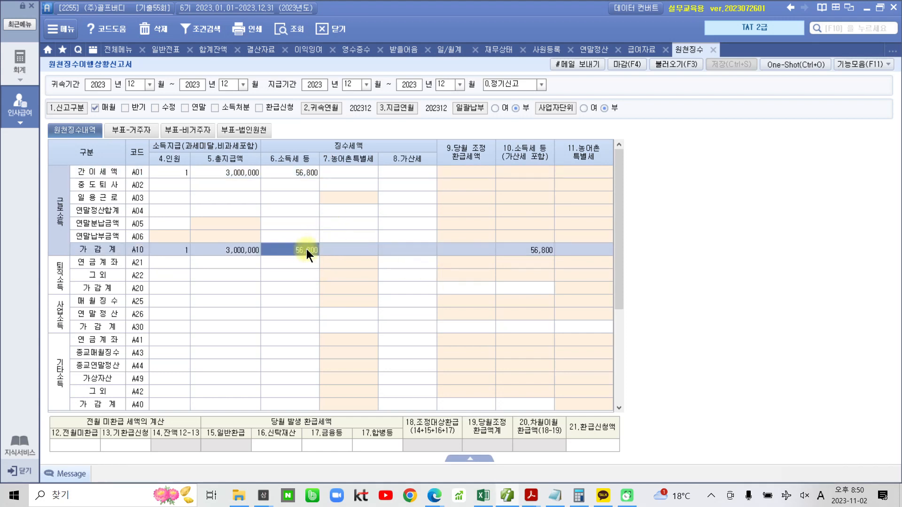